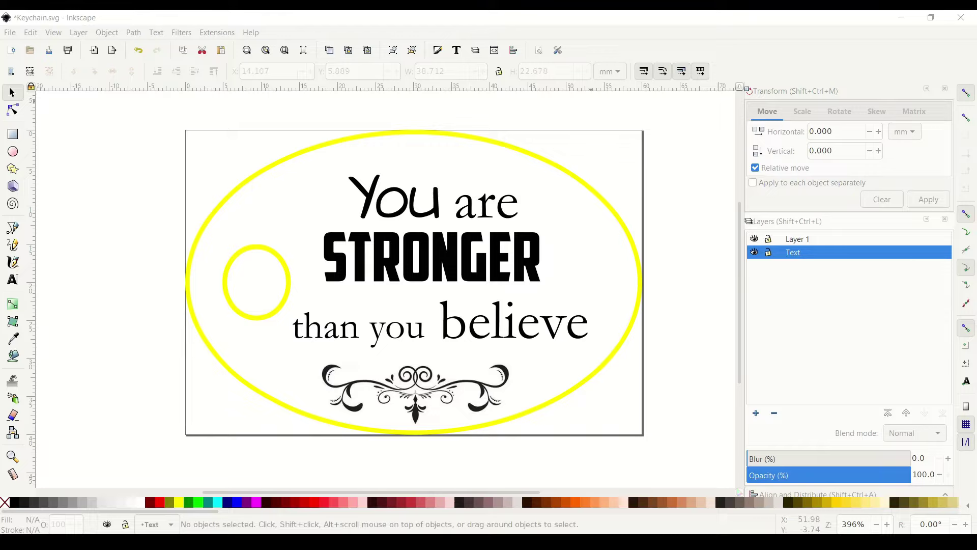
Step: Switch to the web browser and go to inkscape.org
{"action": "key", "text": "ctrl+n"}
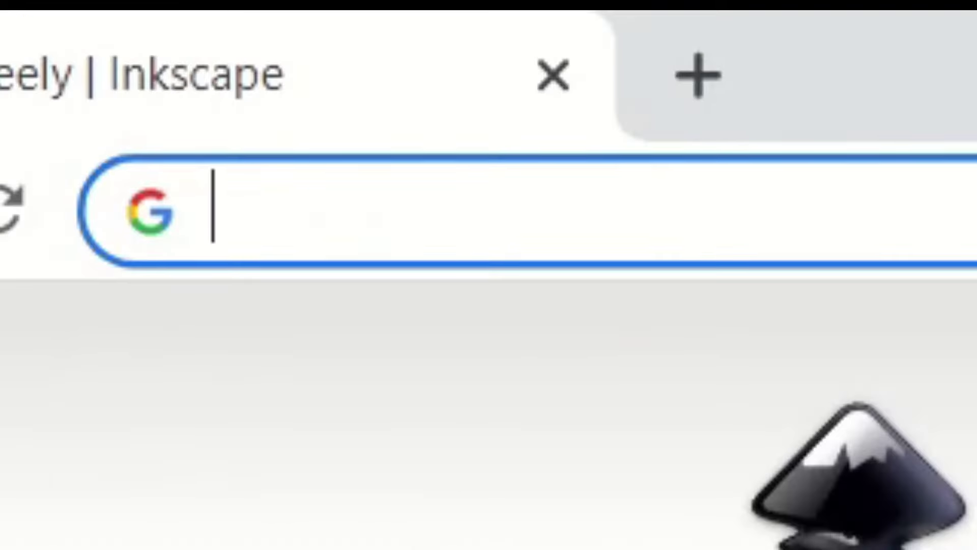
{"action": "type", "text": "inkscape"}
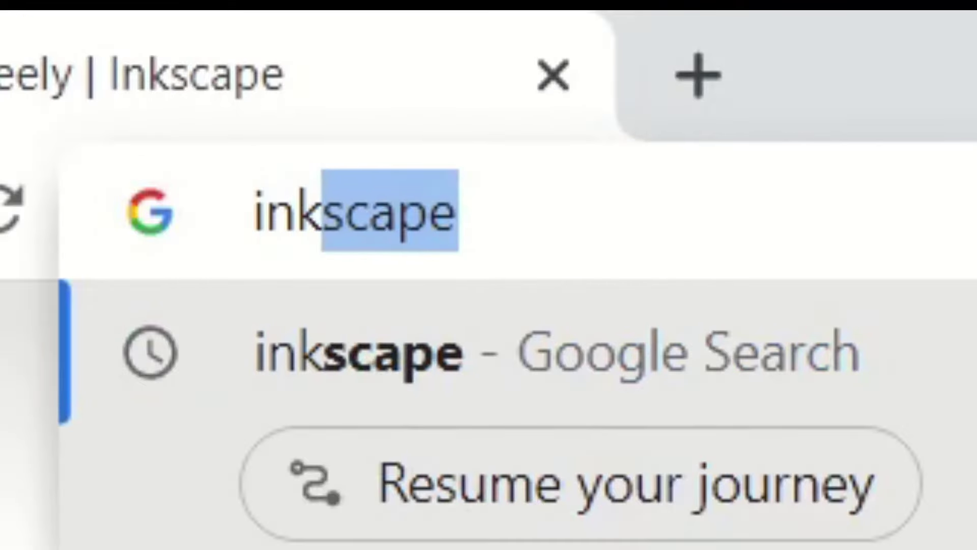
{"action": "type", "text": ".org"}
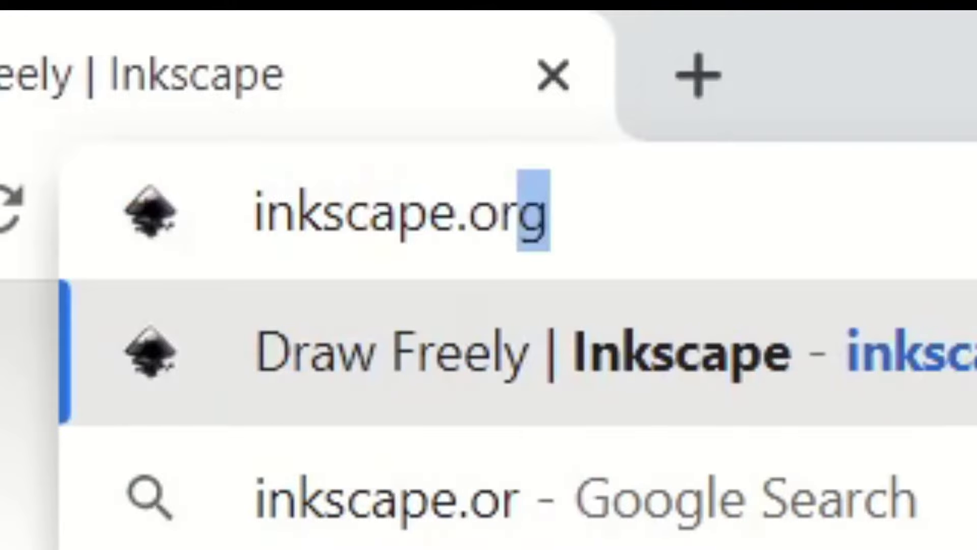
{"action": "key", "text": "Return"}
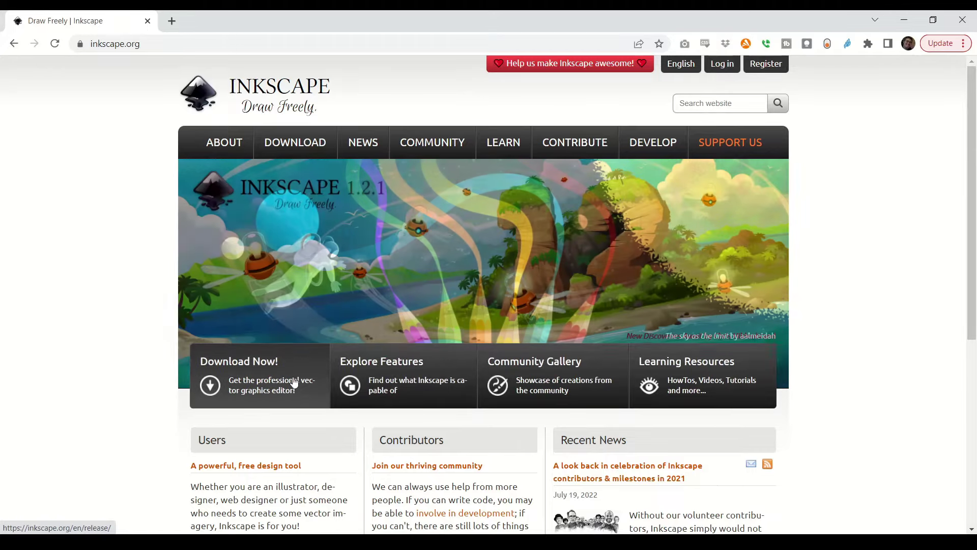
Step: Open the Inkscape download page and look over the release notes and available platforms for version 1.2.1
{"action": "left_click", "coordinate": [292, 384]}
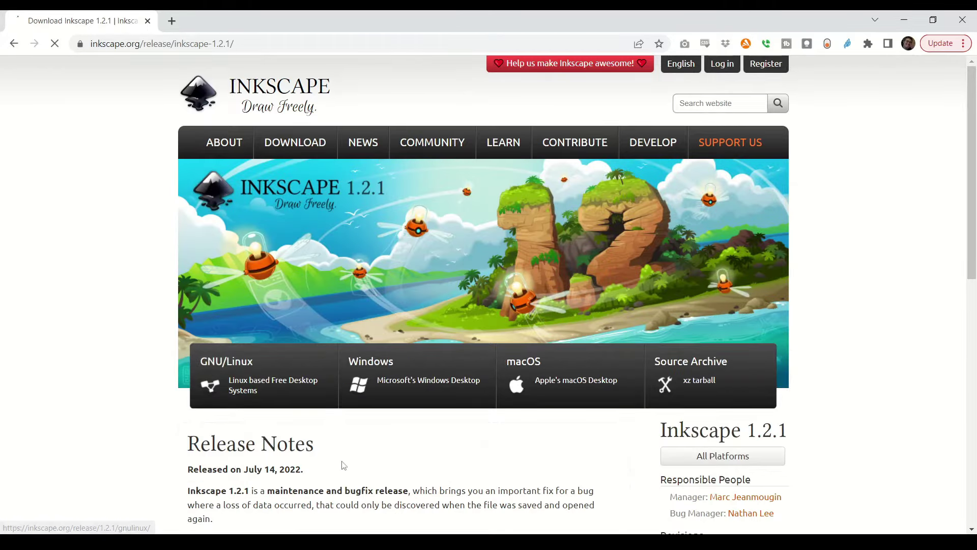
{"action": "scroll", "coordinate": [334, 436], "scroll_direction": "down", "scroll_amount": 4}
{"action": "scroll", "coordinate": [336, 437], "scroll_direction": "down", "scroll_amount": 1}
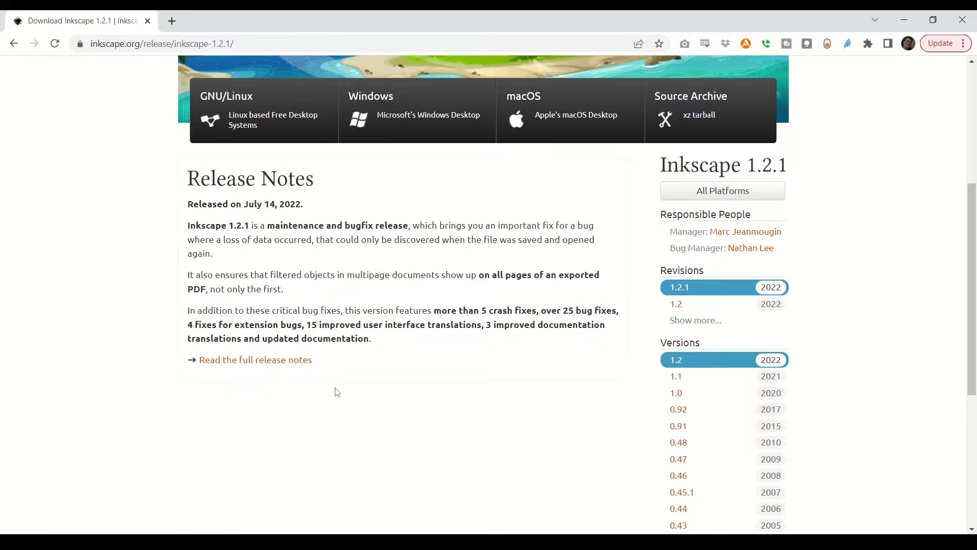
{"action": "scroll", "coordinate": [336, 392], "scroll_direction": "up", "scroll_amount": 3}
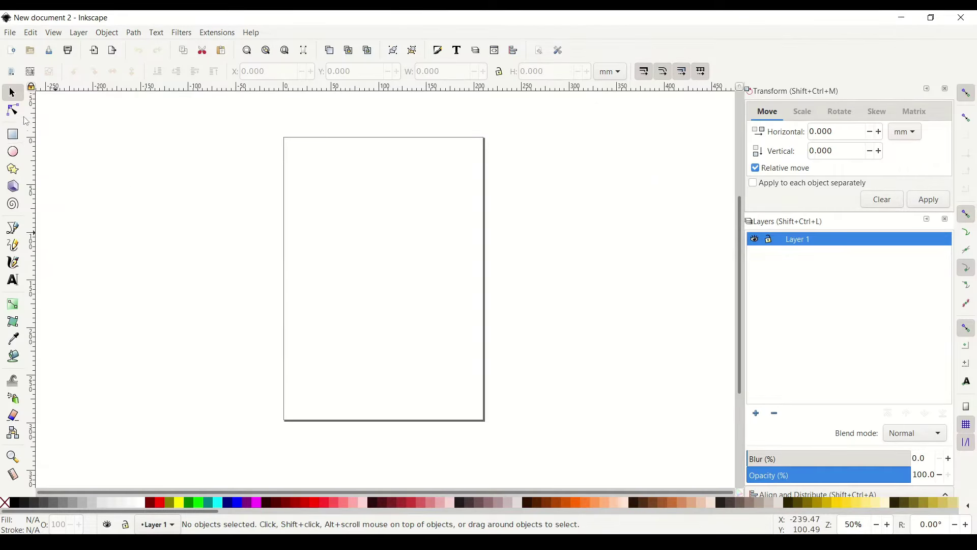
Step: In Inkscape, draw an ellipse on the blank page and set its size to 60 mm wide by 40 mm high
{"action": "left_click", "coordinate": [13, 152]}
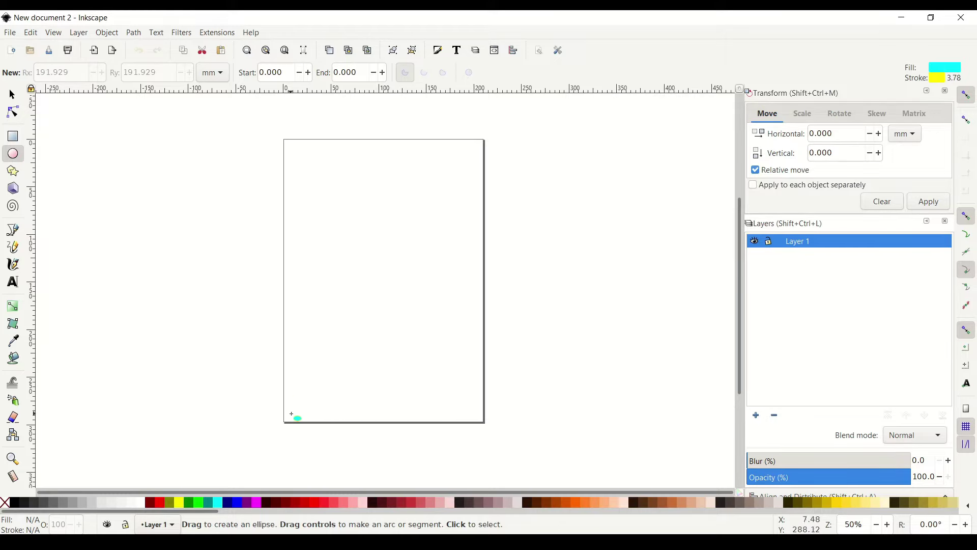
{"action": "left_click_drag", "start_coordinate": [317, 238], "coordinate": [392, 287]}
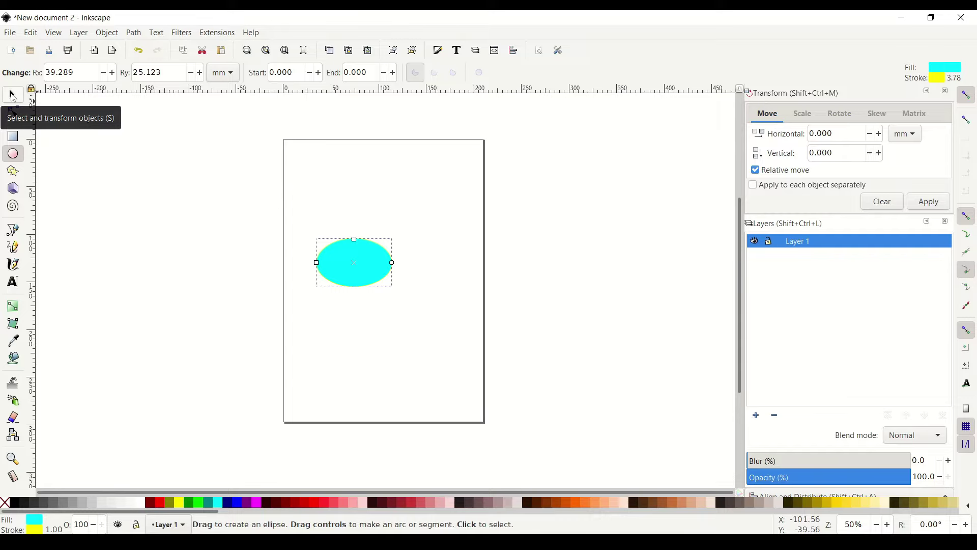
{"action": "left_click", "coordinate": [12, 96]}
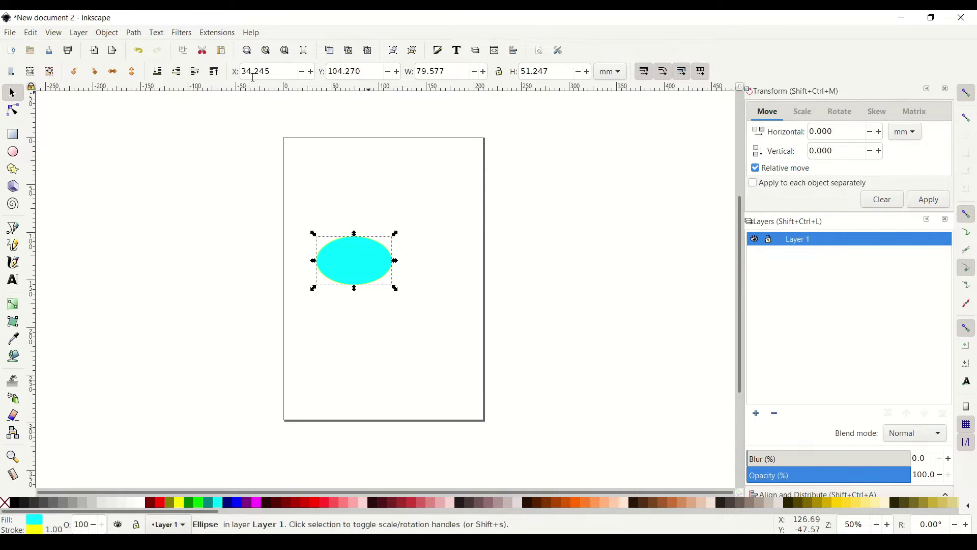
{"action": "left_click", "coordinate": [451, 70]}
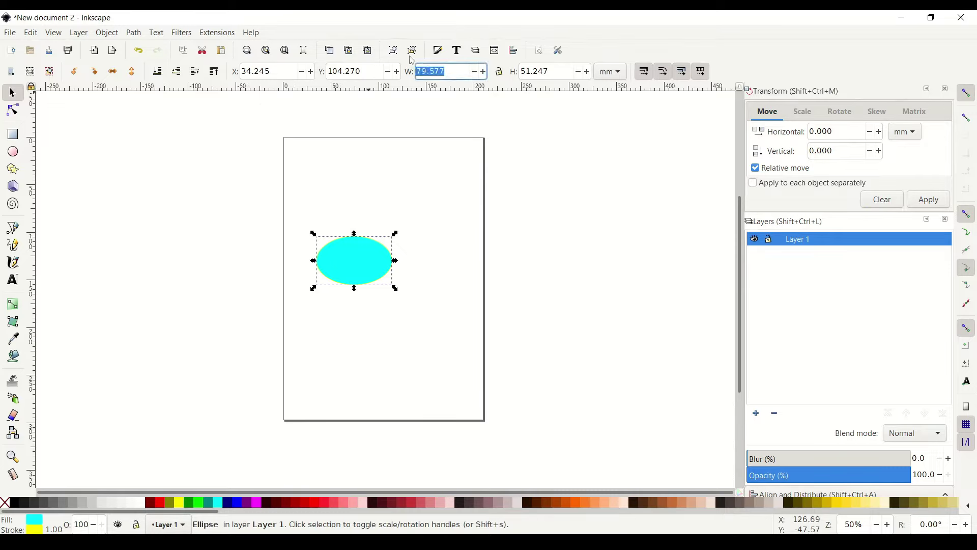
{"action": "type", "text": "60"}
{"action": "key", "text": "Tab"}
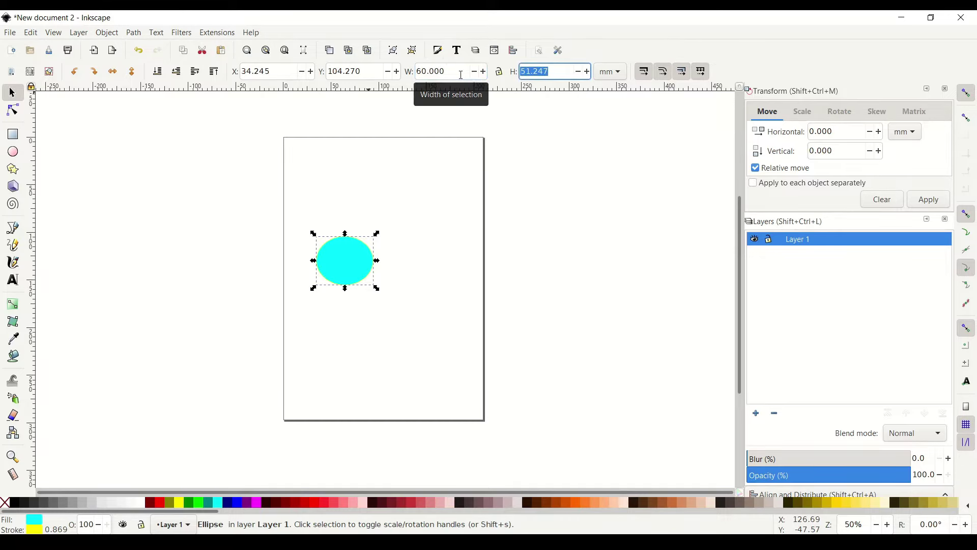
{"action": "type", "text": "40"}
{"action": "key", "text": "Return"}
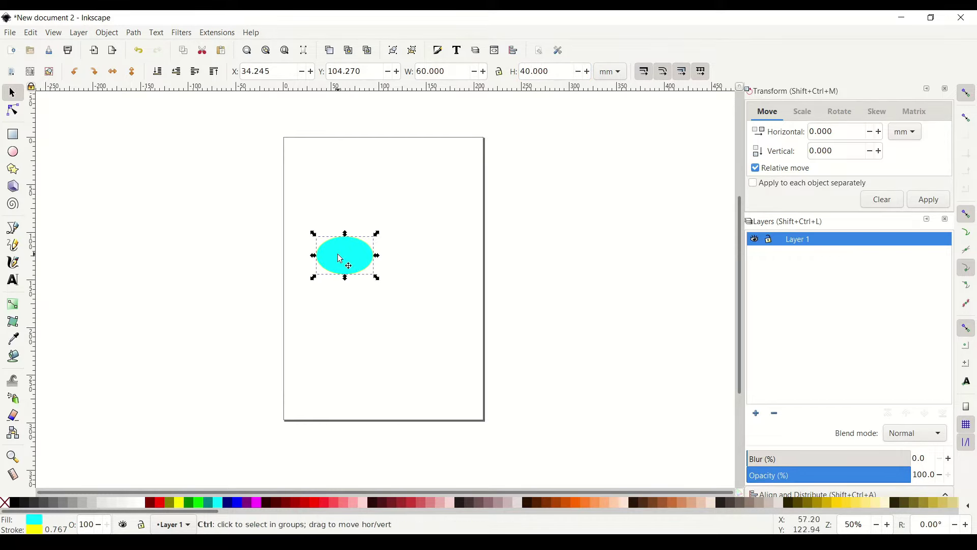
Step: Remove the ellipse's fill and set its stroke colour to black
{"action": "scroll", "coordinate": [349, 261], "scroll_direction": "up", "scroll_amount": 5}
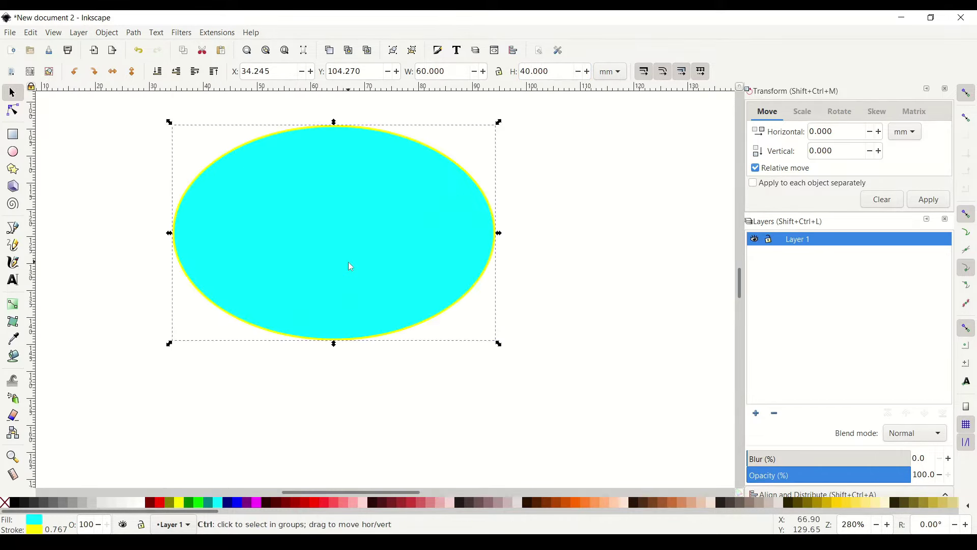
{"action": "left_click_drag", "start_coordinate": [344, 225], "coordinate": [420, 273]}
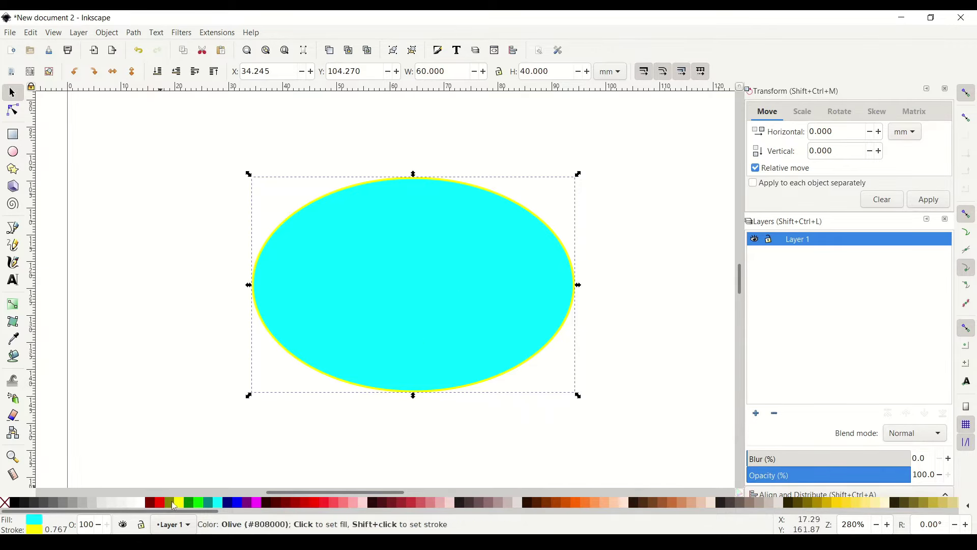
{"action": "left_click", "coordinate": [6, 504]}
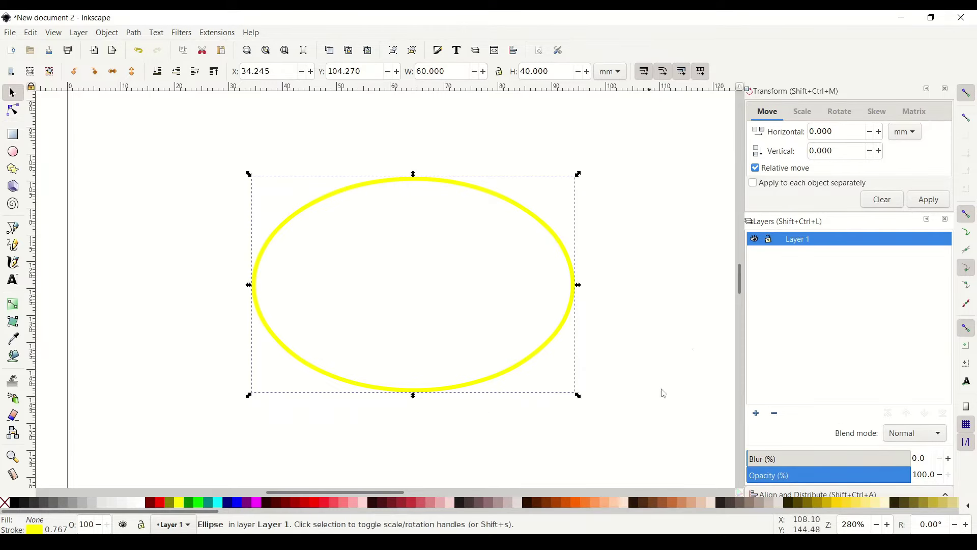
{"action": "left_click", "coordinate": [19, 507], "text": "shift"}
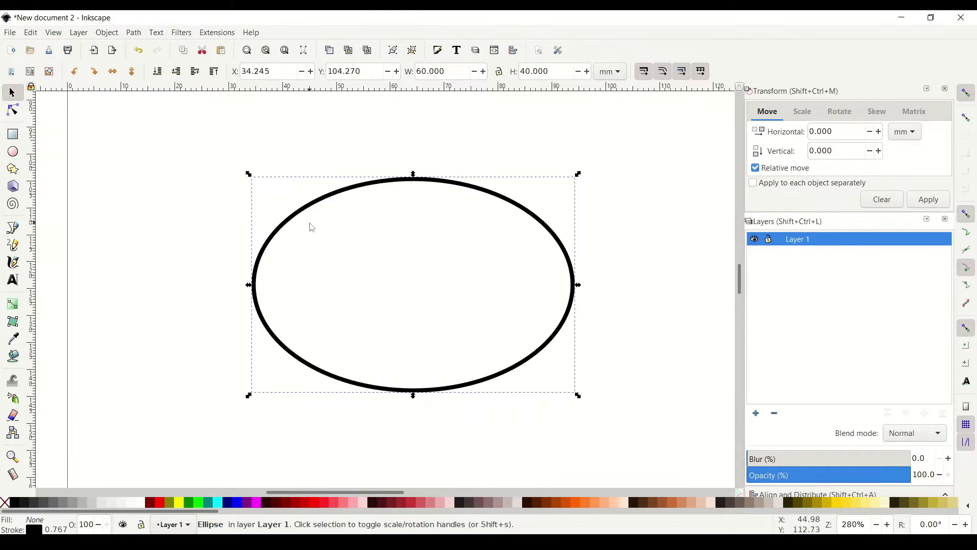
Step: Draw a small ellipse about 13 mm by 12 mm inside the left end of the large ellipse
{"action": "left_click", "coordinate": [16, 156]}
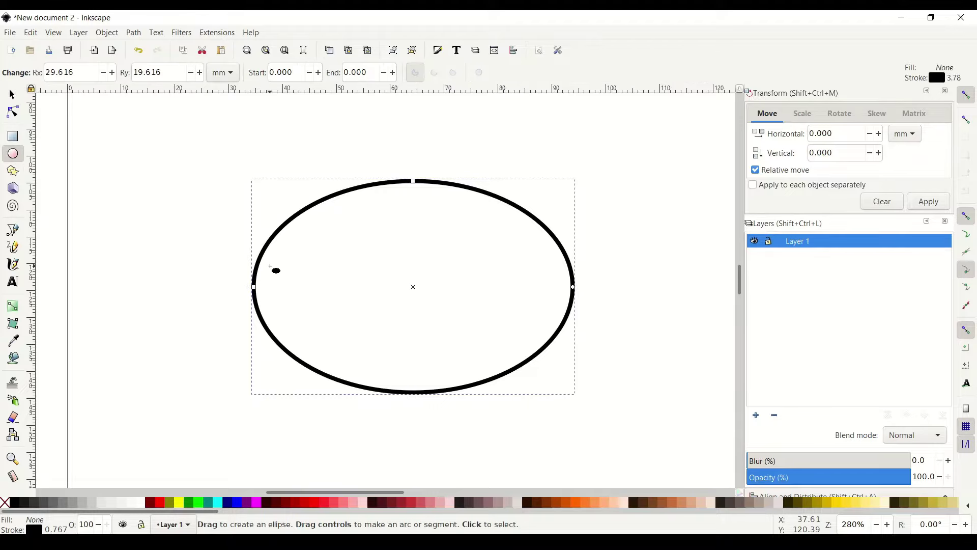
{"action": "left_click_drag", "start_coordinate": [268, 266], "coordinate": [335, 328]}
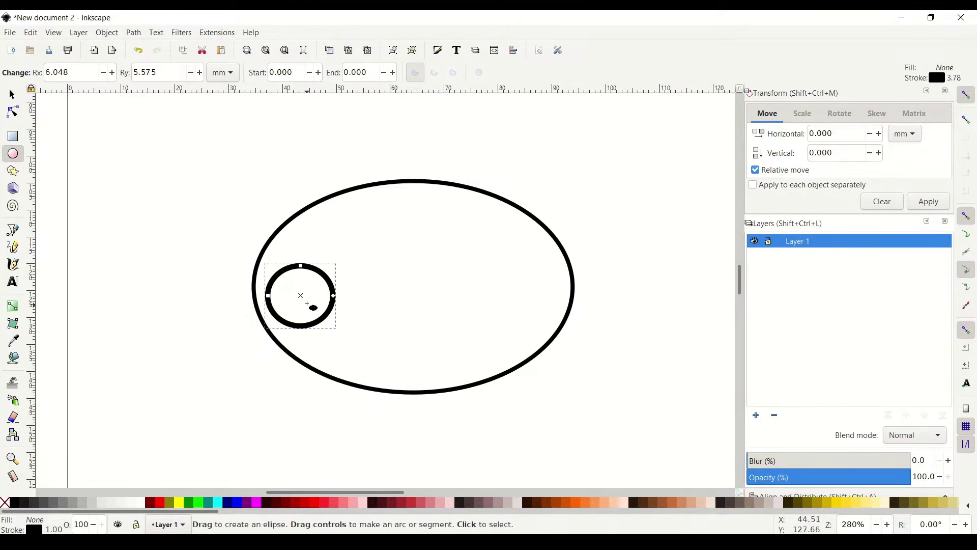
{"action": "left_click", "coordinate": [12, 93]}
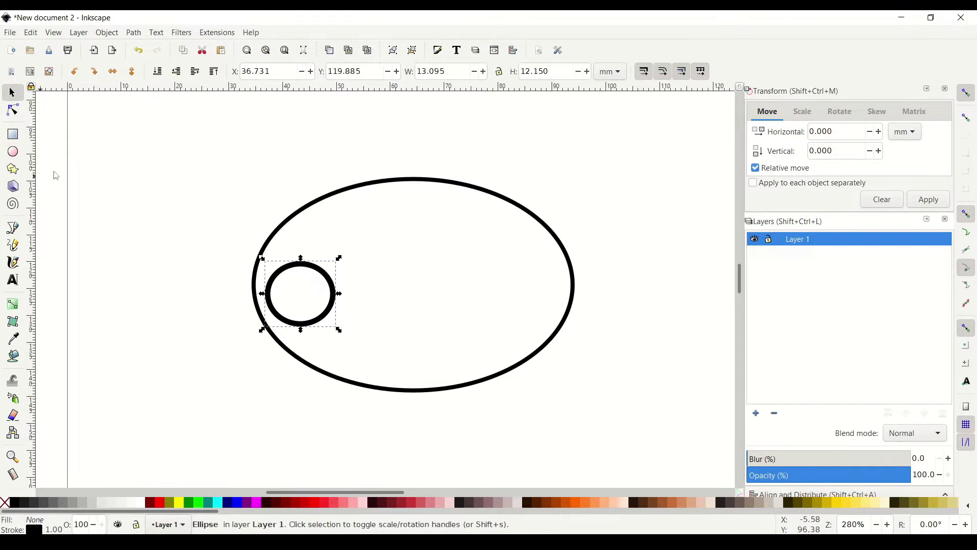
Step: Set the small ellipse to 6 mm by 6 mm and move it roughly to mid-height, just inside the large ellipse's left edge
{"action": "double_click", "coordinate": [450, 71]}
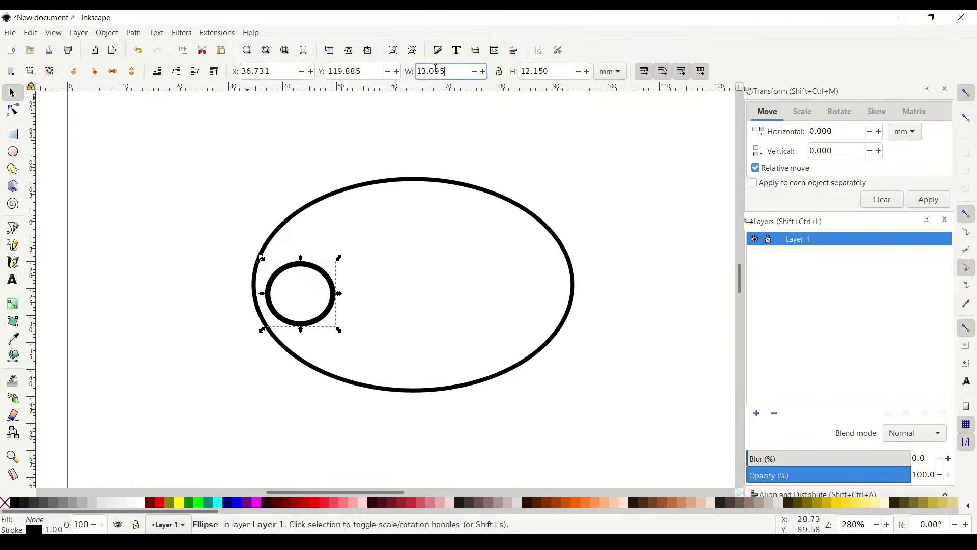
{"action": "type", "text": "6"}
{"action": "key", "text": "Tab"}
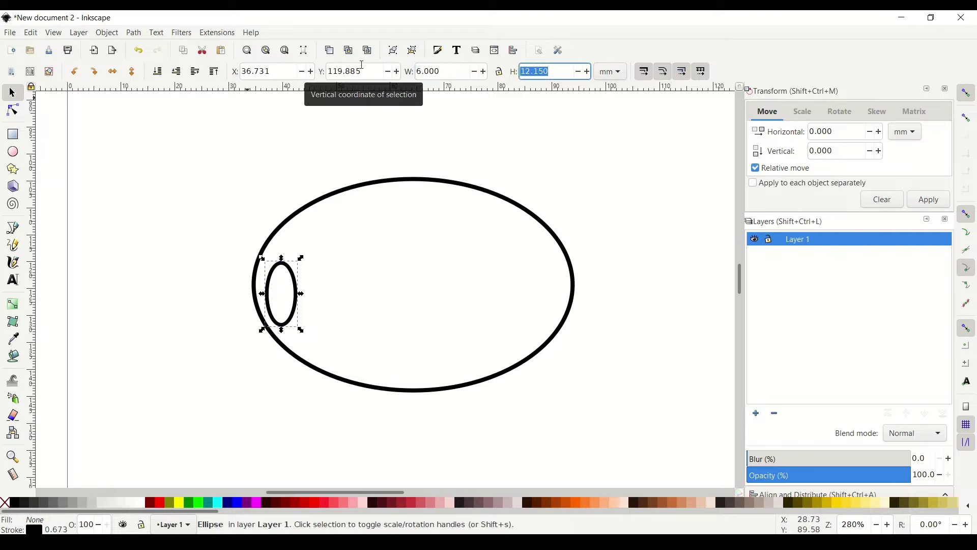
{"action": "type", "text": "6"}
{"action": "key", "text": "Return"}
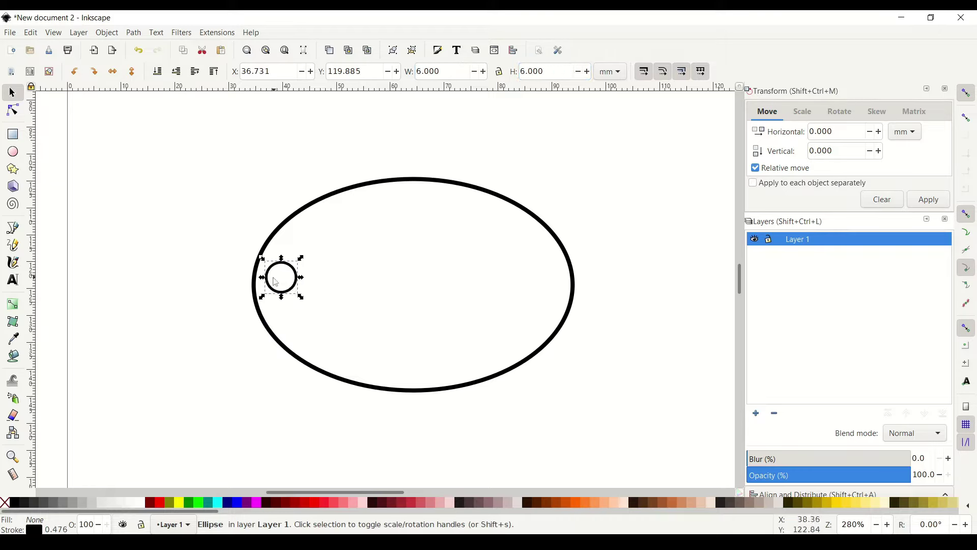
{"action": "left_click_drag", "start_coordinate": [296, 296], "coordinate": [297, 300]}
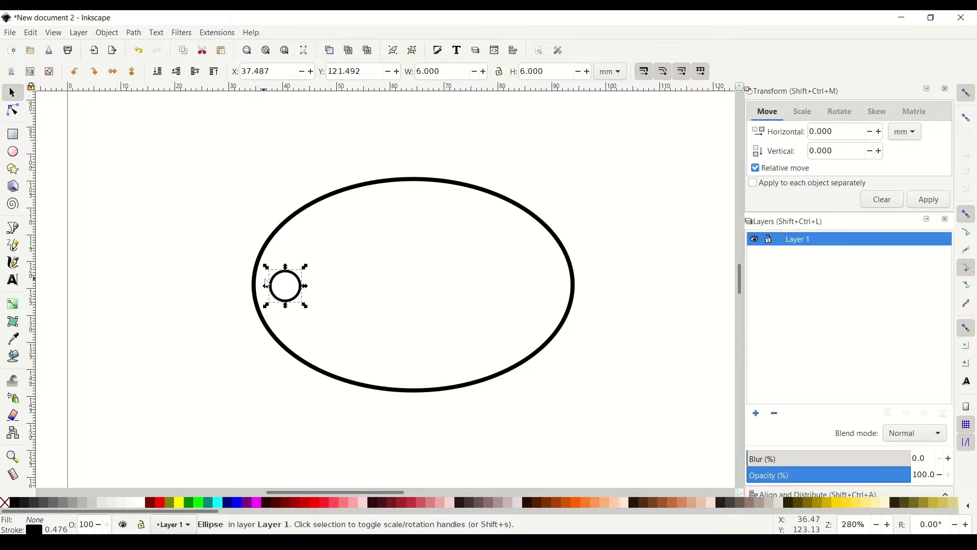
{"action": "mouse_move", "coordinate": [301, 283]}
{"action": "left_mouse_down"}
{"action": "mouse_move", "coordinate": [296, 269]}
{"action": "mouse_move", "coordinate": [302, 277]}
{"action": "left_mouse_up"}
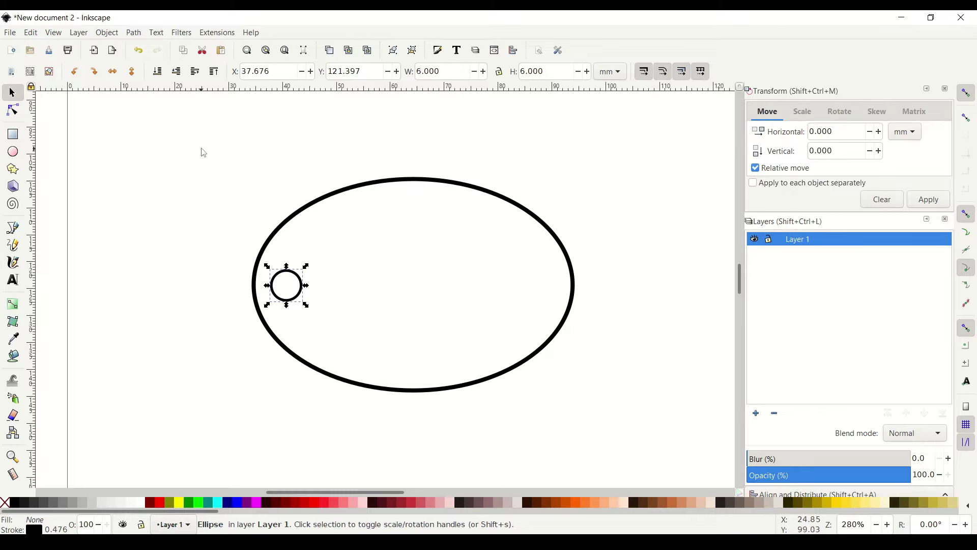
Step: Select both ellipses and use Align and Distribute to centre them on a shared horizontal axis, relative to the last selected object
{"action": "left_click_drag", "start_coordinate": [208, 154], "coordinate": [654, 433]}
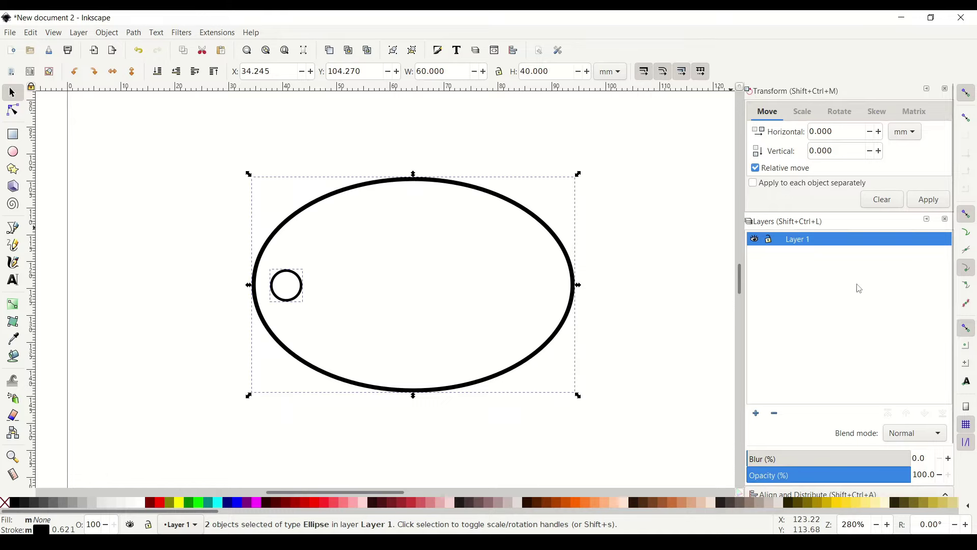
{"action": "scroll", "coordinate": [857, 312], "scroll_direction": "down", "scroll_amount": 2}
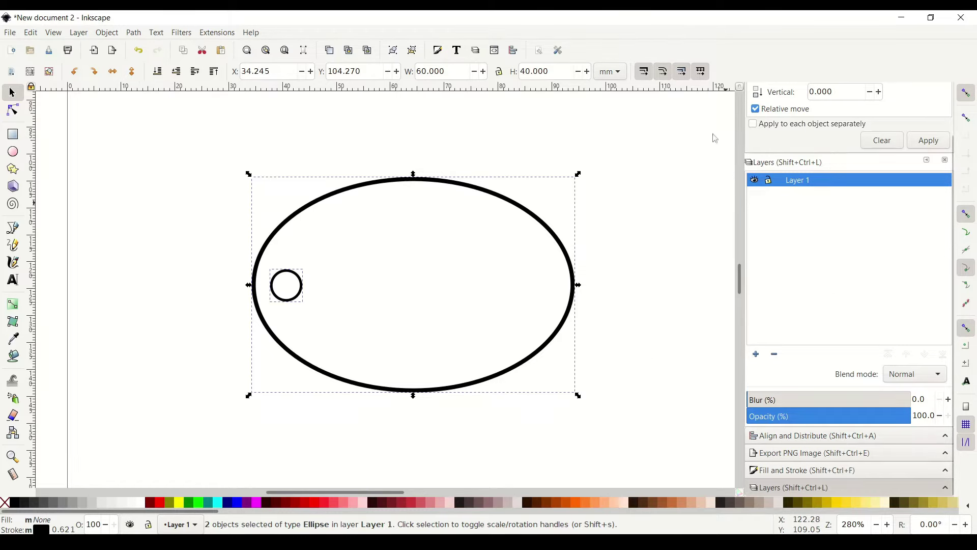
{"action": "left_click", "coordinate": [107, 33]}
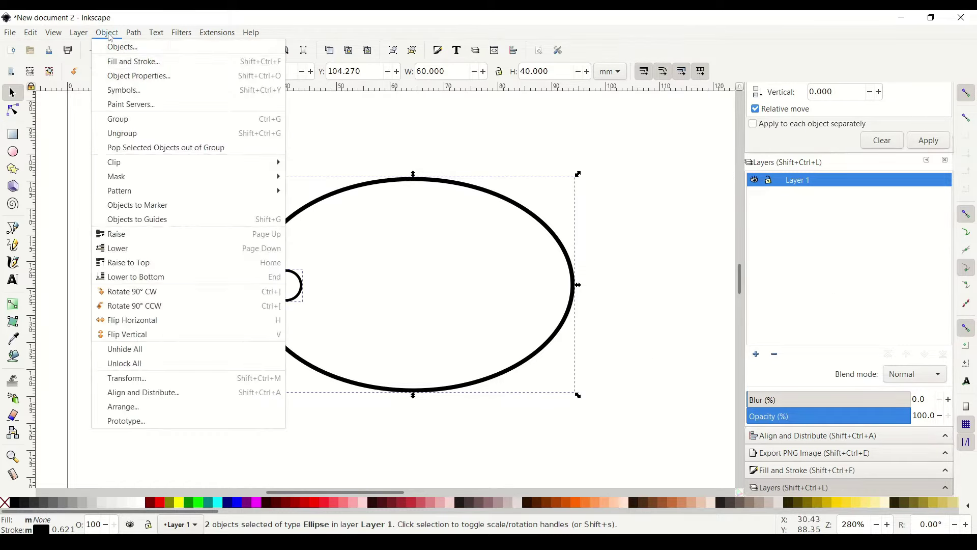
{"action": "left_click", "coordinate": [109, 34]}
{"action": "left_click", "coordinate": [133, 33]}
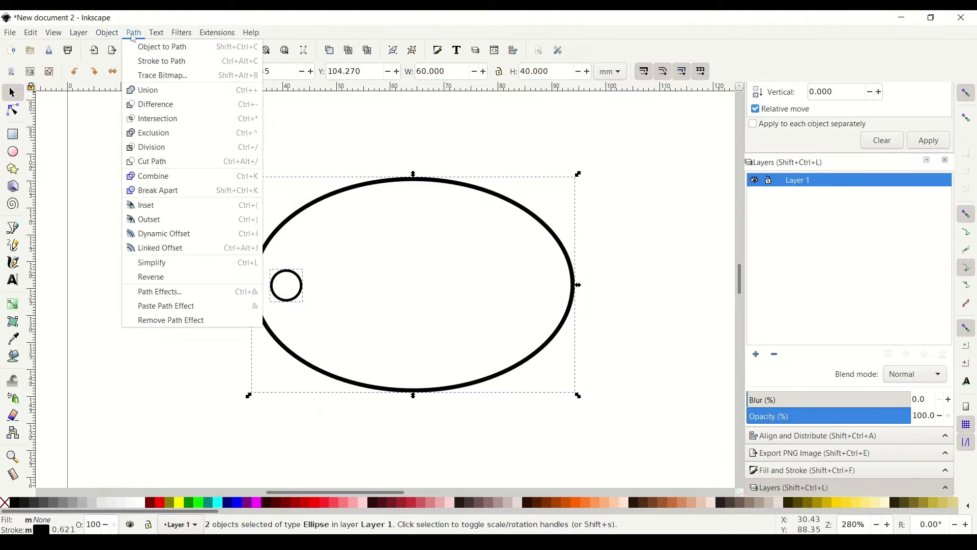
{"action": "mouse_move", "coordinate": [159, 39]}
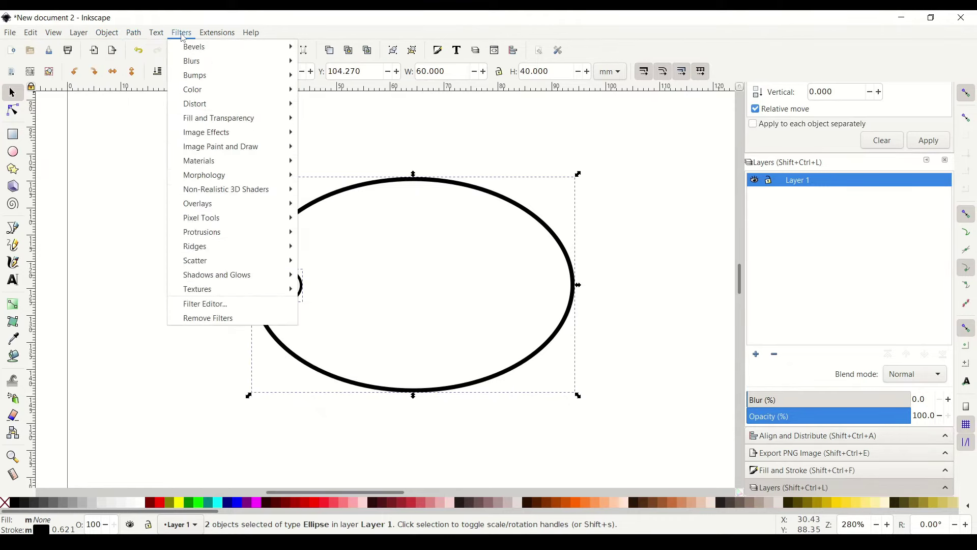
{"action": "mouse_move", "coordinate": [37, 36]}
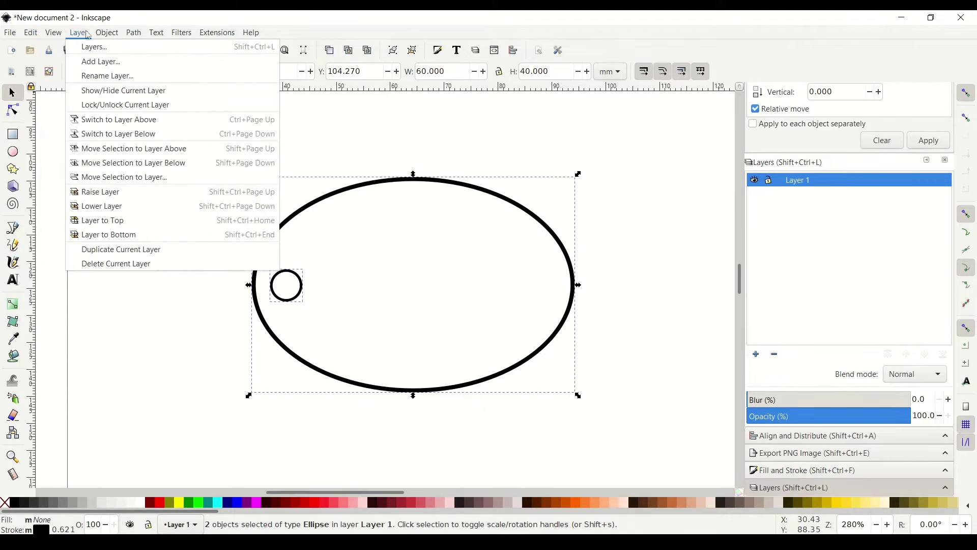
{"action": "mouse_move", "coordinate": [115, 38]}
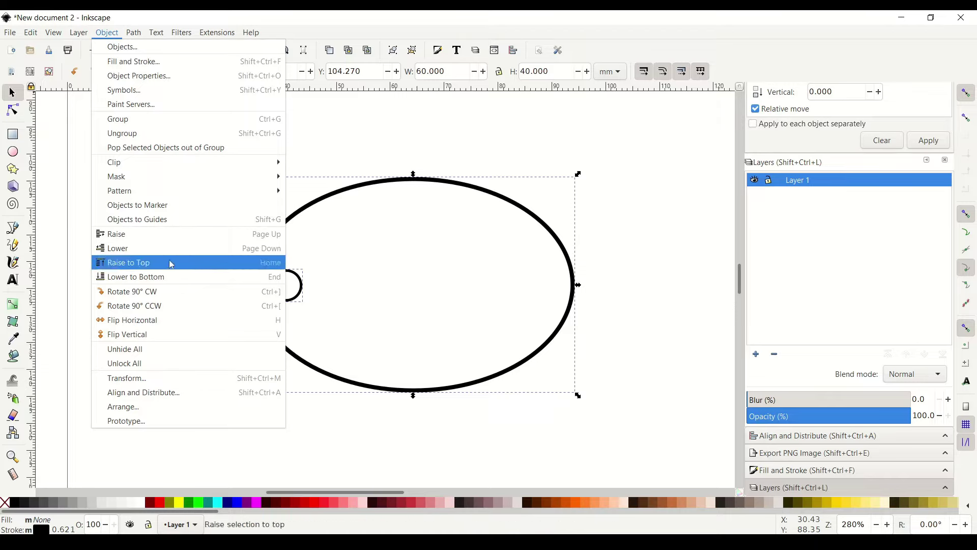
{"action": "left_click", "coordinate": [160, 399]}
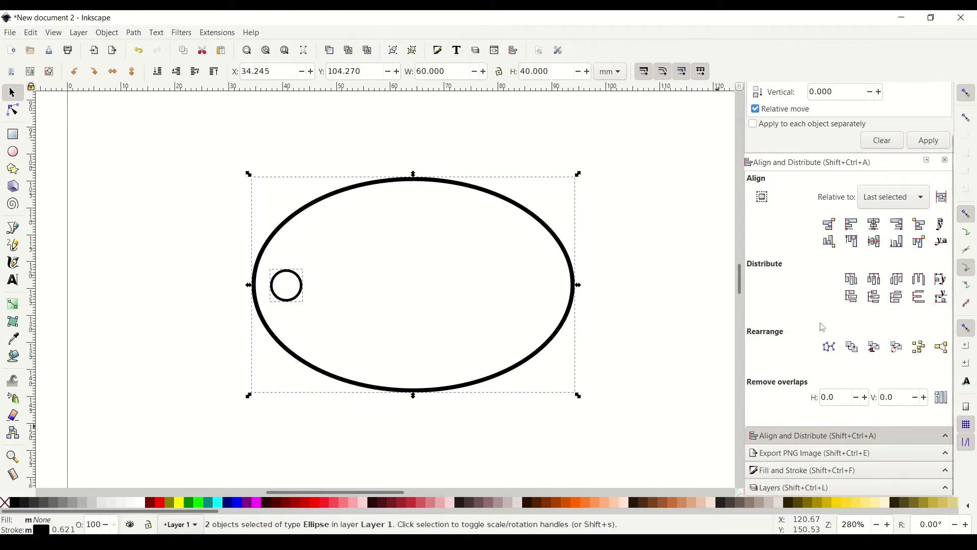
{"action": "scroll", "coordinate": [843, 195], "scroll_direction": "up", "scroll_amount": 2}
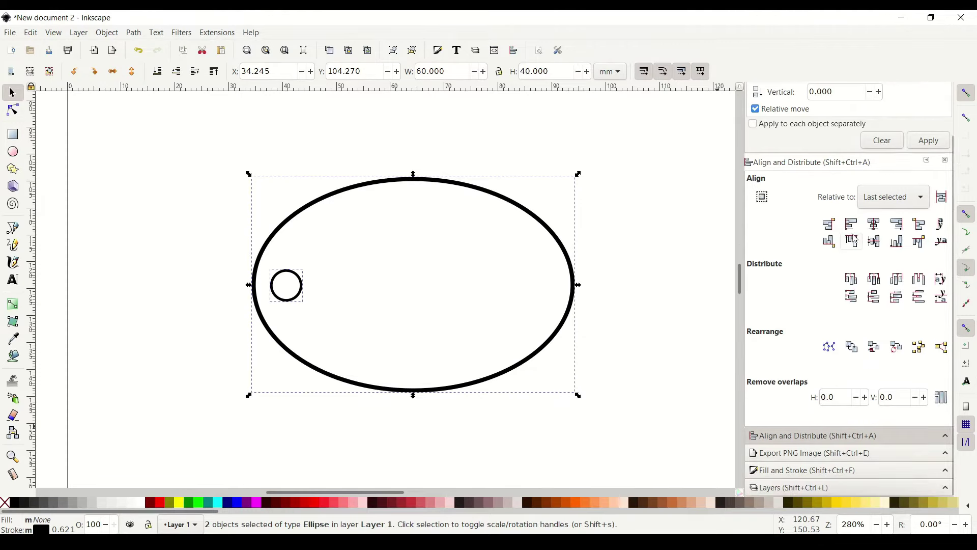
{"action": "scroll", "coordinate": [850, 233], "scroll_direction": "down", "scroll_amount": 1}
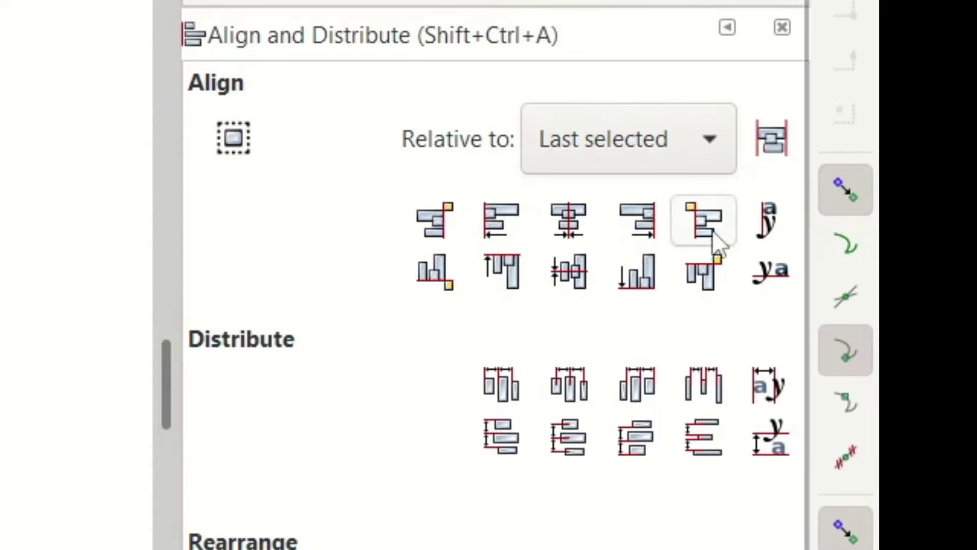
{"action": "left_click", "coordinate": [579, 267]}
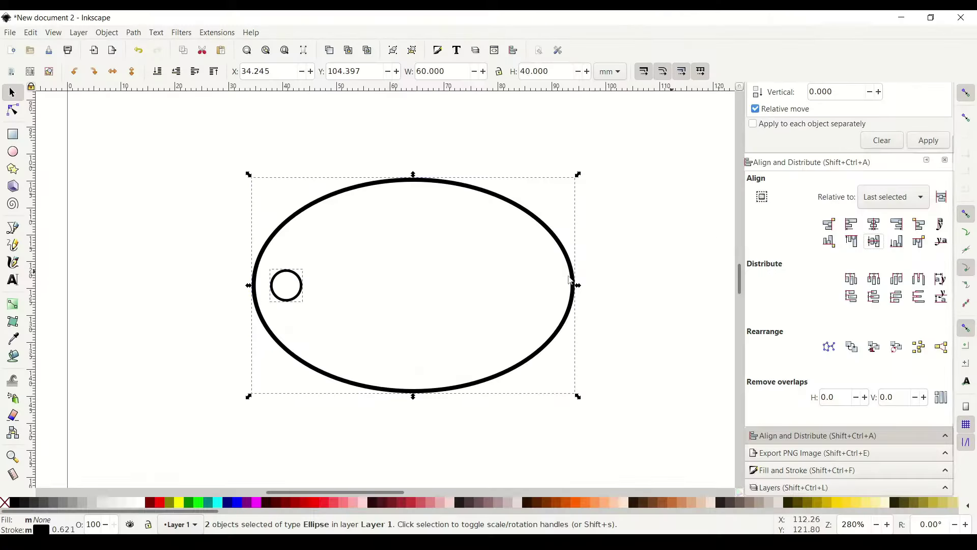
Step: Move the small circle about 3 mm right and 5 mm up, and centre both ellipses on the horizontal axis again
{"action": "left_click", "coordinate": [377, 281]}
{"action": "left_click_drag", "start_coordinate": [289, 303], "coordinate": [305, 275]}
{"action": "left_click_drag", "start_coordinate": [194, 173], "coordinate": [635, 429]}
{"action": "left_click", "coordinate": [876, 247]}
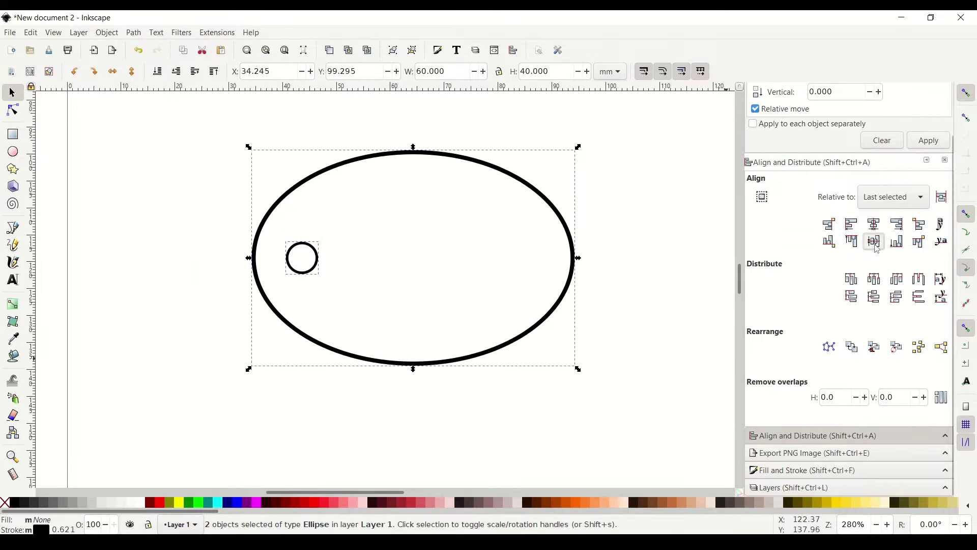
Step: Move the small circle back towards the large ellipse's left edge and realign both ellipses on the horizontal axis
{"action": "left_click", "coordinate": [218, 283]}
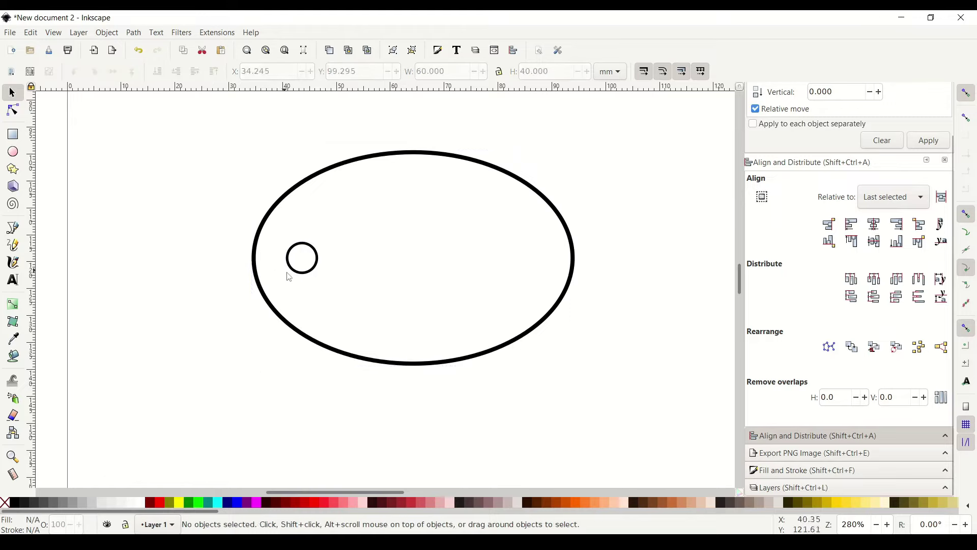
{"action": "left_click_drag", "start_coordinate": [300, 274], "coordinate": [285, 275]}
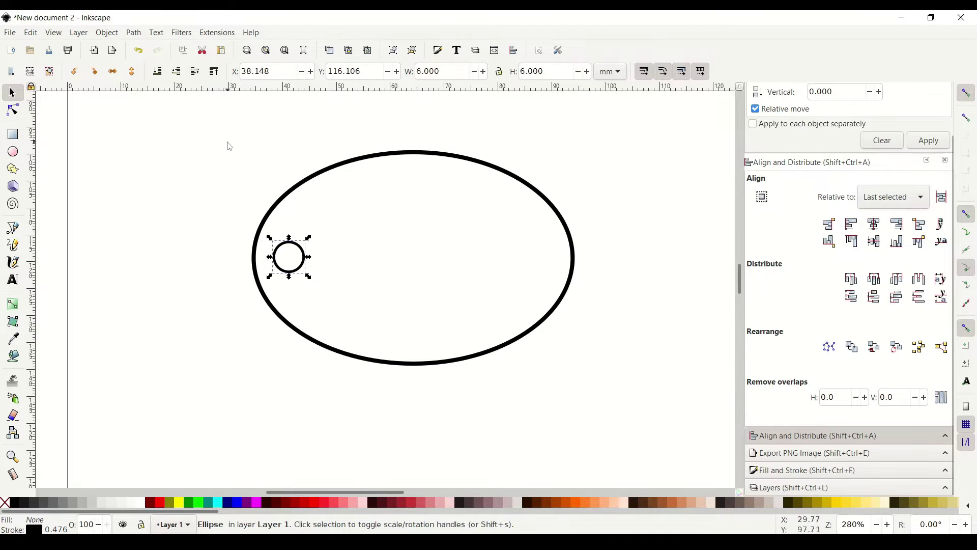
{"action": "left_click_drag", "start_coordinate": [200, 131], "coordinate": [666, 430]}
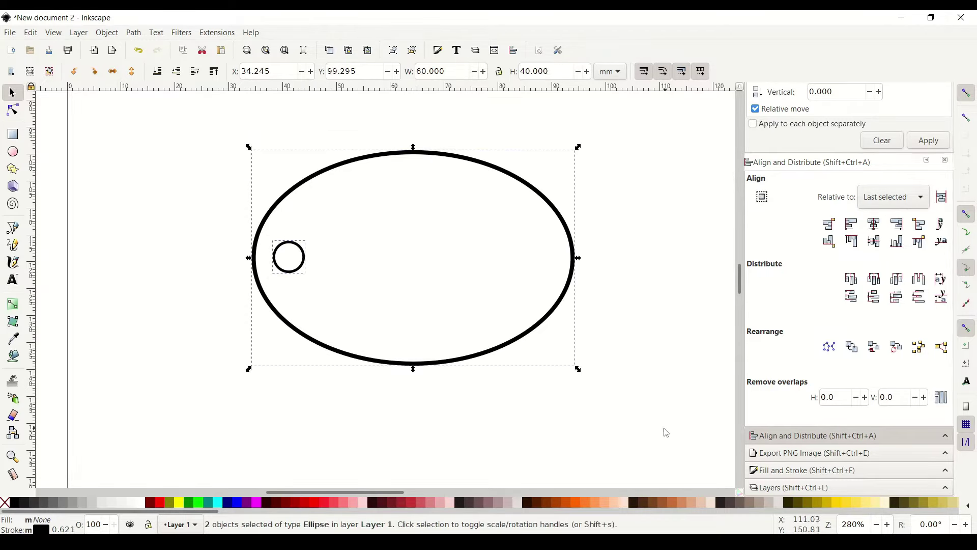
{"action": "left_click", "coordinate": [874, 242]}
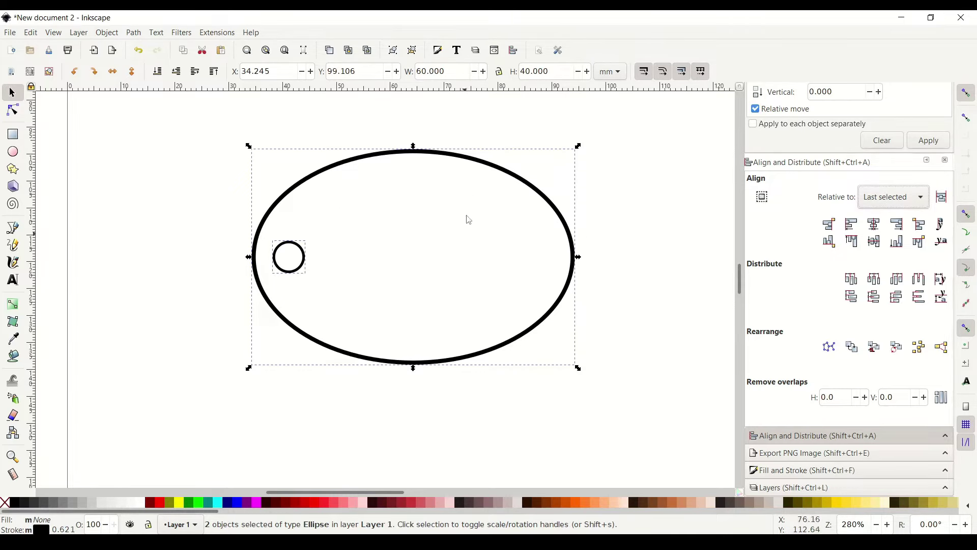
{"action": "left_click", "coordinate": [174, 258]}
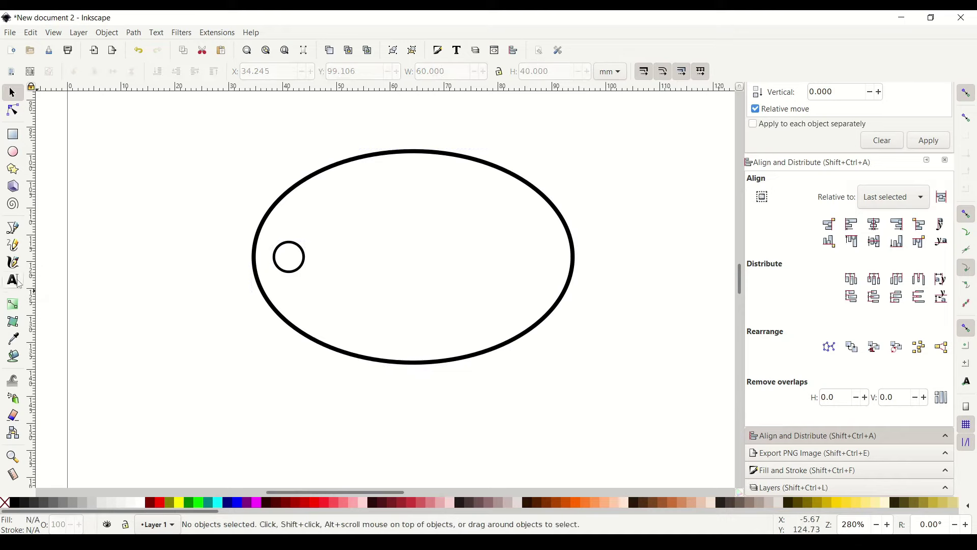
Step: Add a centred three-line text inside the large ellipse reading "You are", "STRONGER" and "than you believe"
{"action": "left_click", "coordinate": [13, 280]}
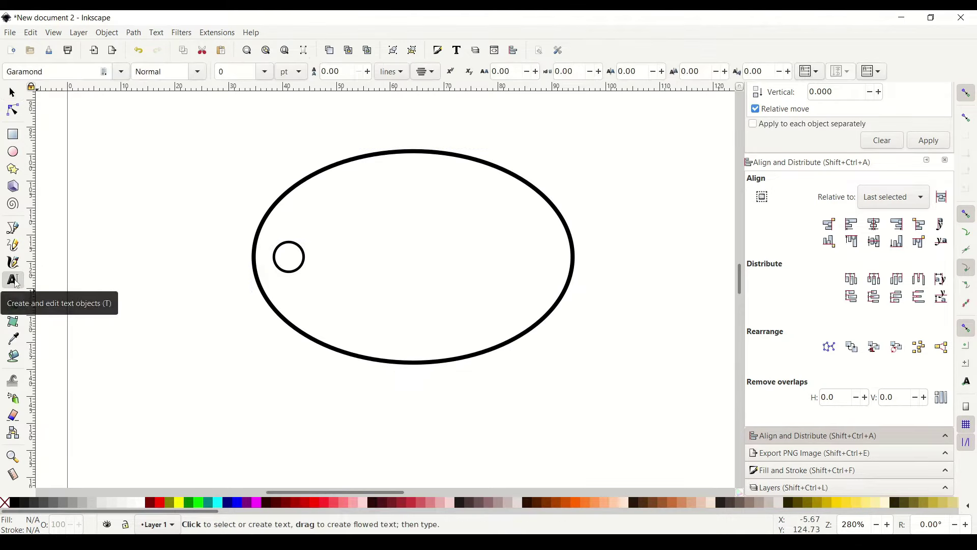
{"action": "left_click", "coordinate": [424, 214]}
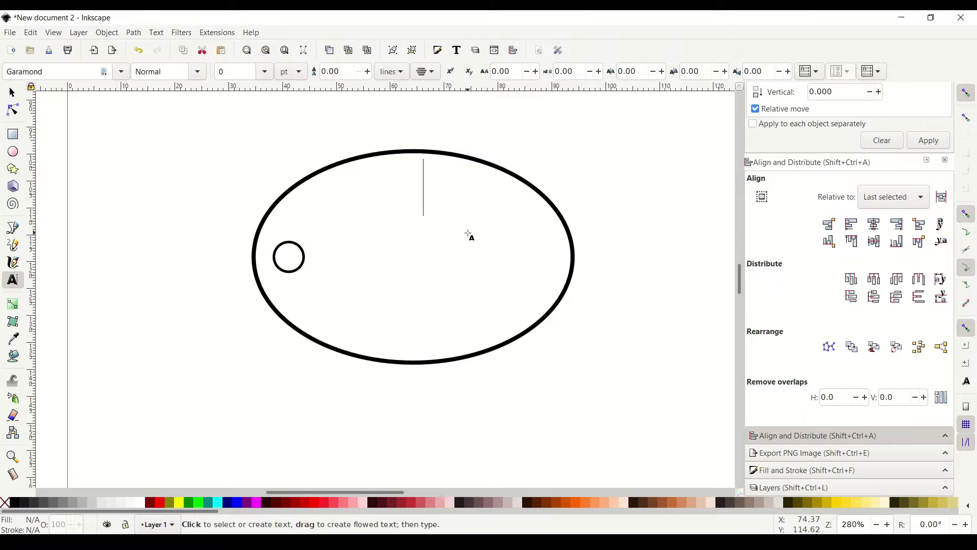
{"action": "type", "text": "You are"}
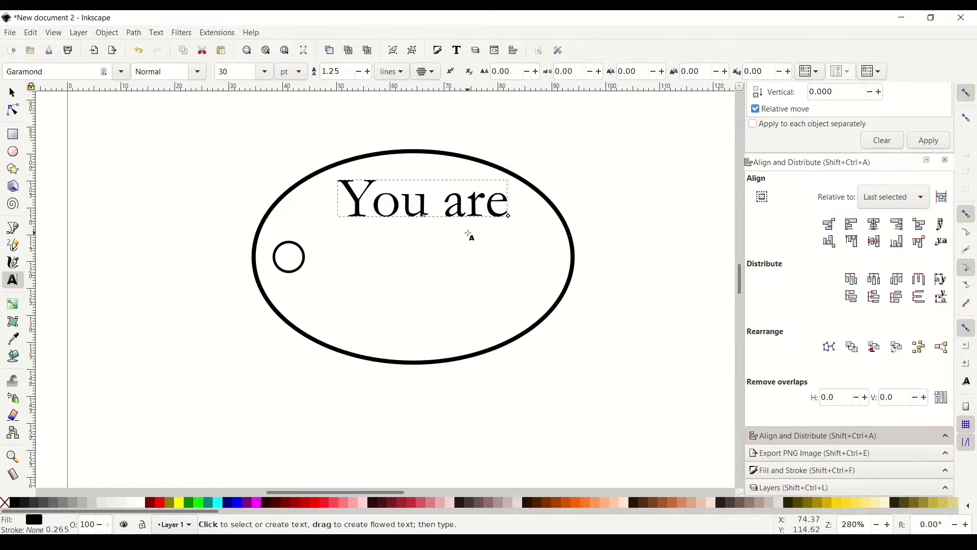
{"action": "key", "text": "Return"}
{"action": "type", "text": "STRONGER "}
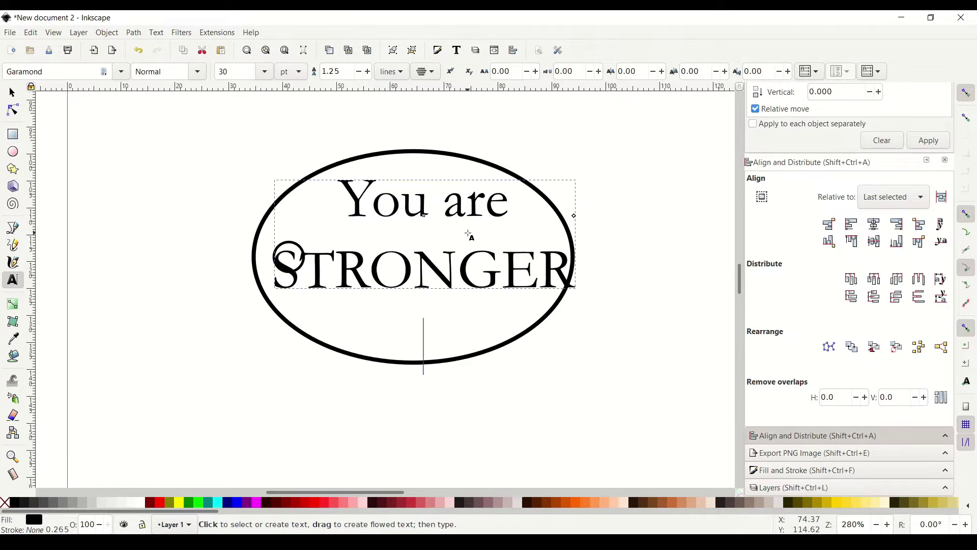
{"action": "type", "text": "than you b"}
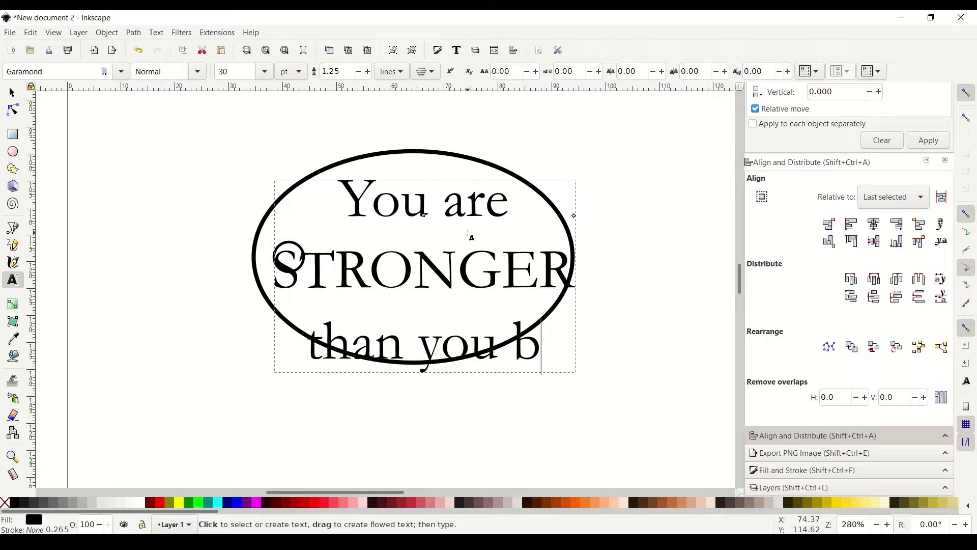
{"action": "type", "text": "elieve"}
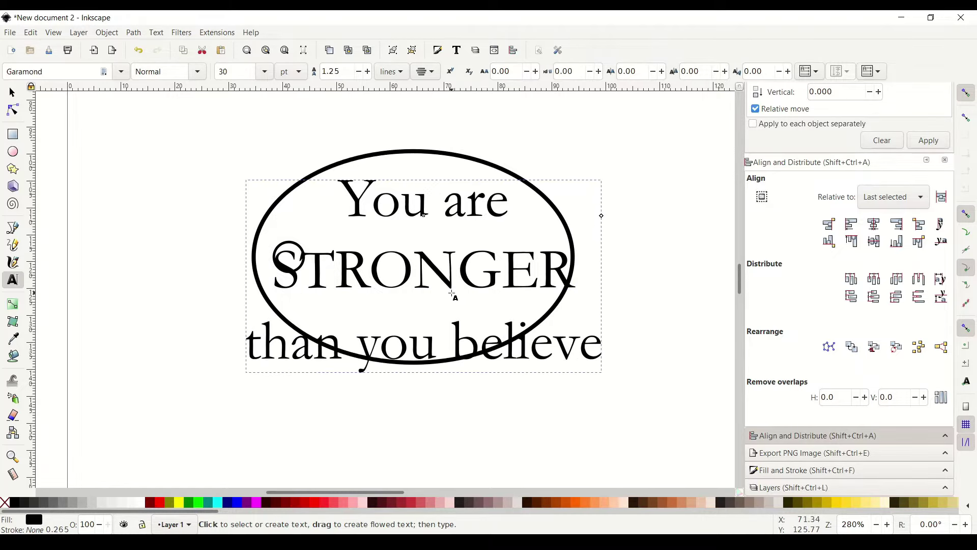
{"action": "key", "text": "ctrl+a"}
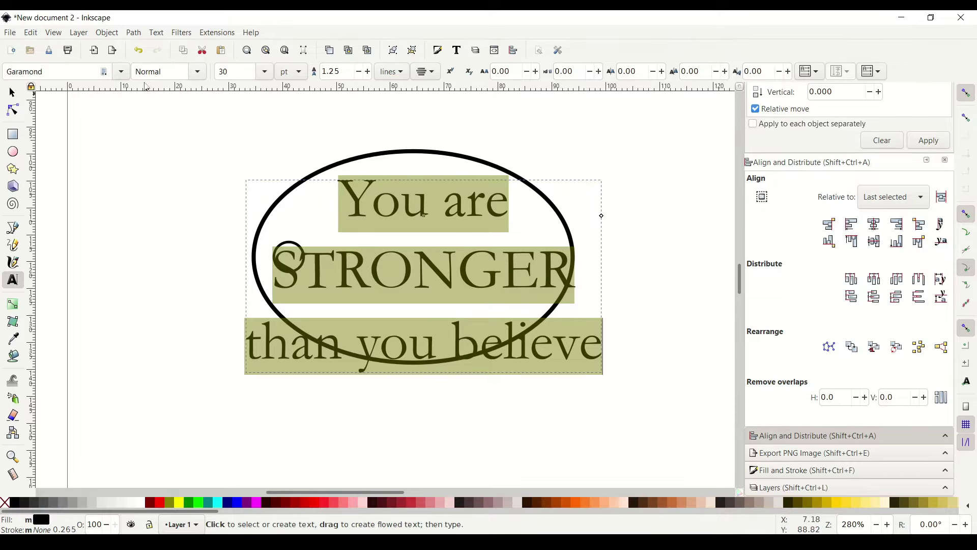
{"action": "left_click", "coordinate": [121, 72]}
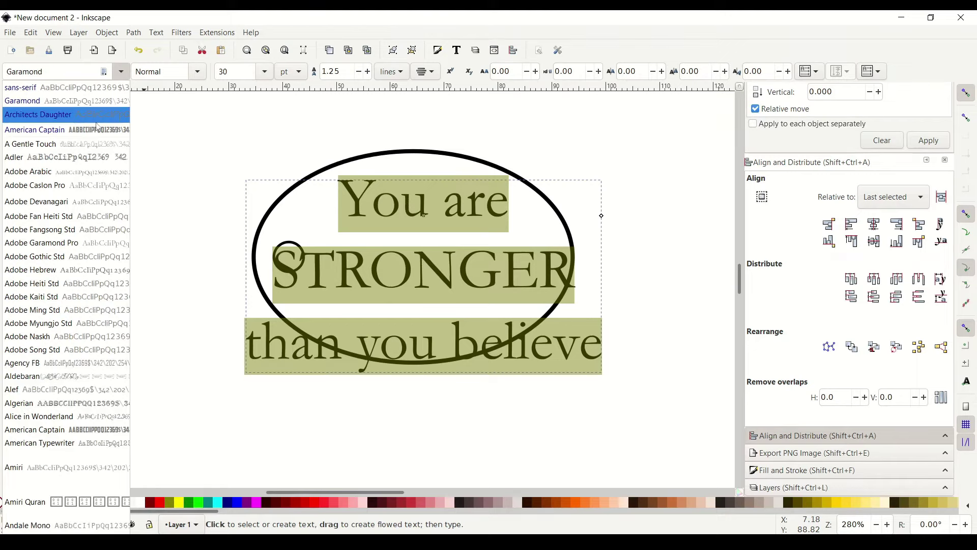
{"action": "left_click", "coordinate": [421, 279]}
Step: Change the font of the word "STRONGER" to Headliner No. 45
{"action": "left_click_drag", "start_coordinate": [274, 275], "coordinate": [592, 280]}
{"action": "left_click", "coordinate": [122, 72]}
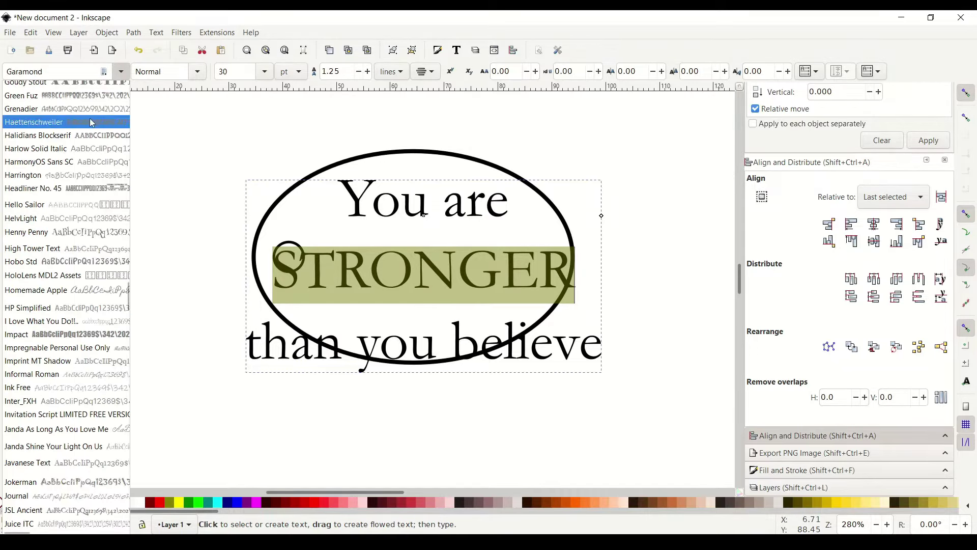
{"action": "scroll", "coordinate": [109, 207], "scroll_direction": "up", "scroll_amount": 5}
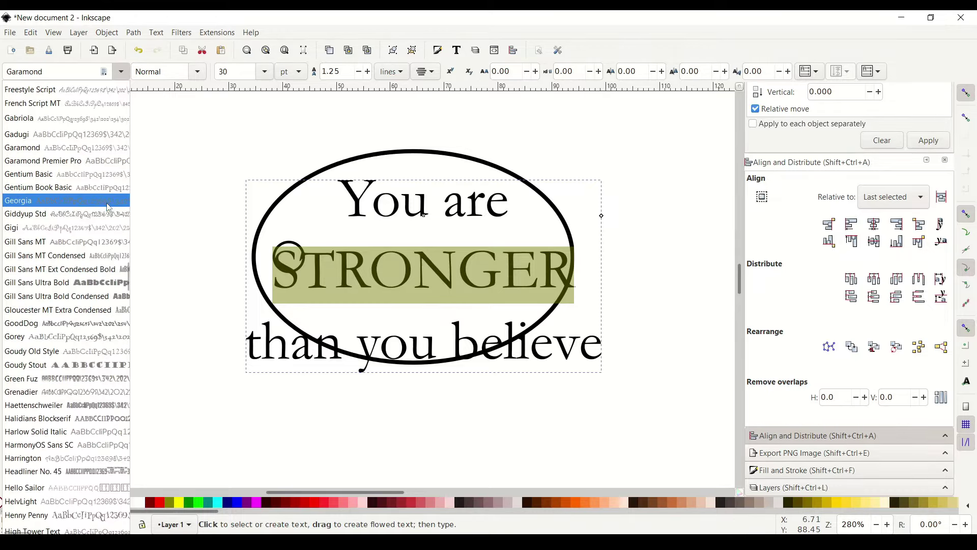
{"action": "scroll", "coordinate": [95, 301], "scroll_direction": "down", "scroll_amount": 1}
{"action": "scroll", "coordinate": [96, 301], "scroll_direction": "down", "scroll_amount": 3}
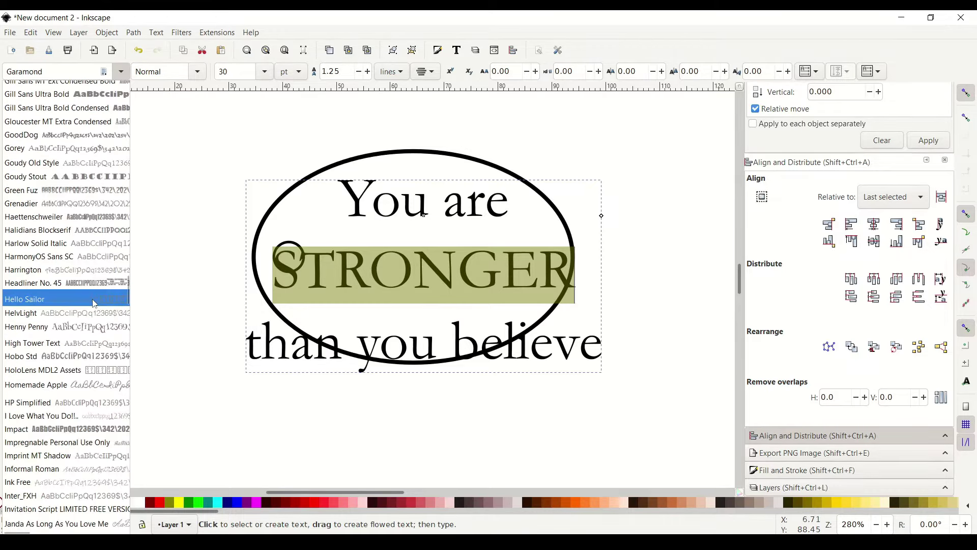
{"action": "left_click", "coordinate": [84, 284]}
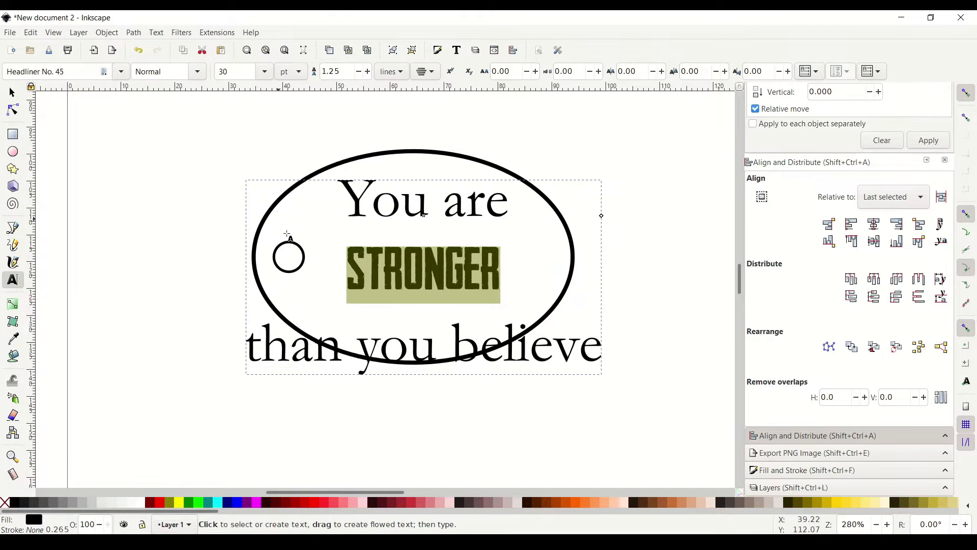
Step: Set the font size of the text line "than you believe" to 20 pt
{"action": "left_click", "coordinate": [313, 351]}
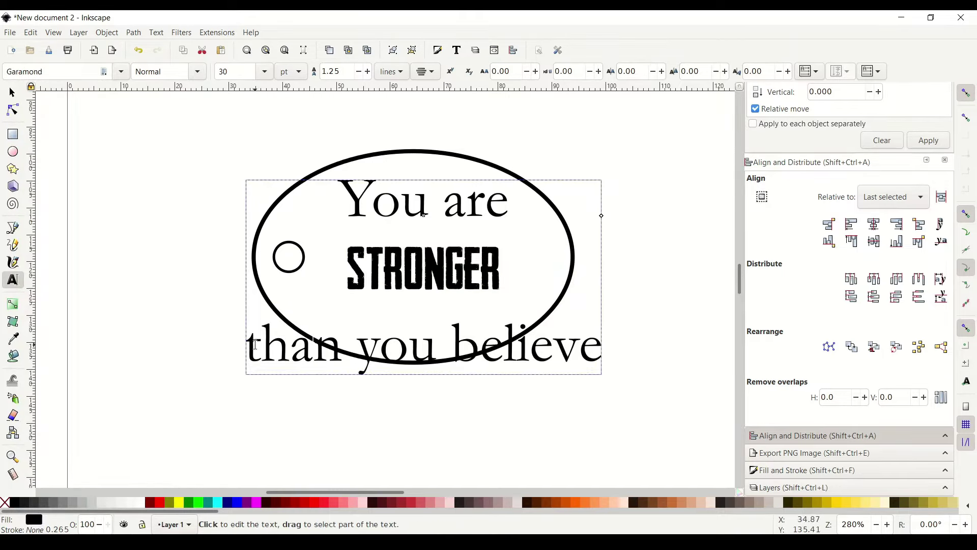
{"action": "left_click_drag", "start_coordinate": [249, 346], "coordinate": [605, 366]}
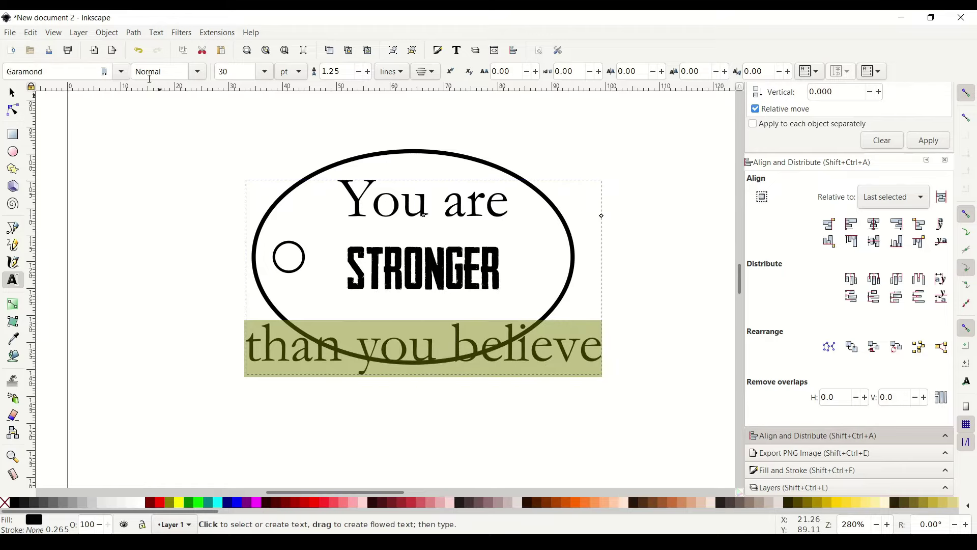
{"action": "left_click", "coordinate": [265, 71]}
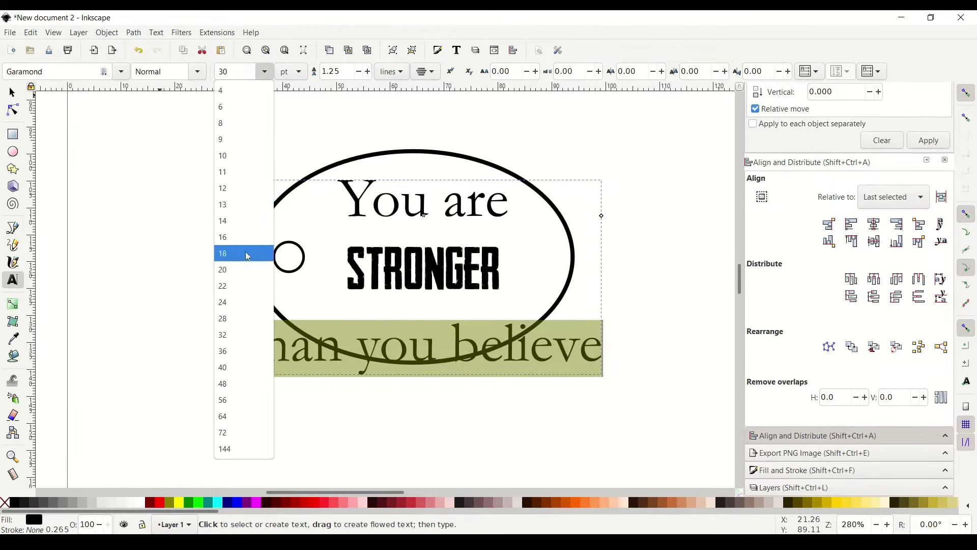
{"action": "left_click", "coordinate": [239, 231]}
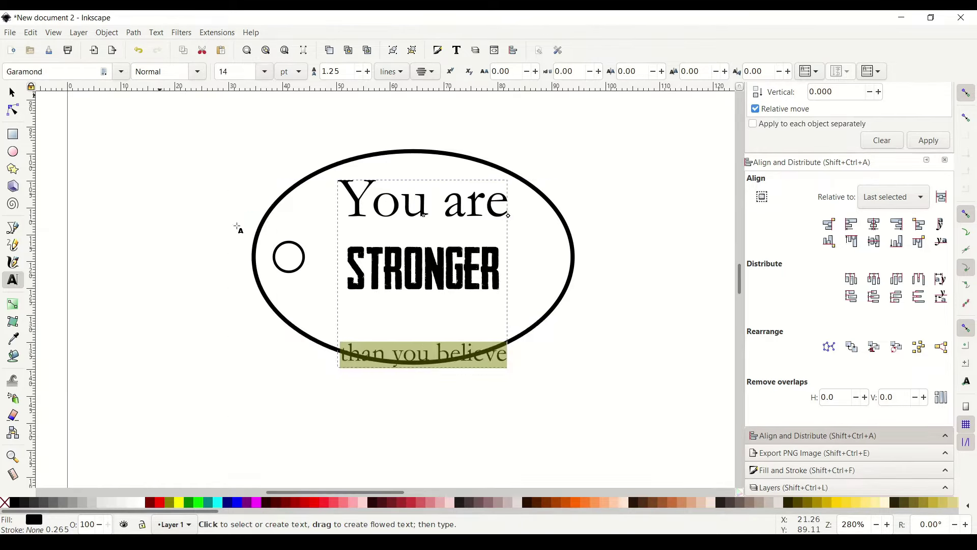
{"action": "left_click", "coordinate": [265, 71]}
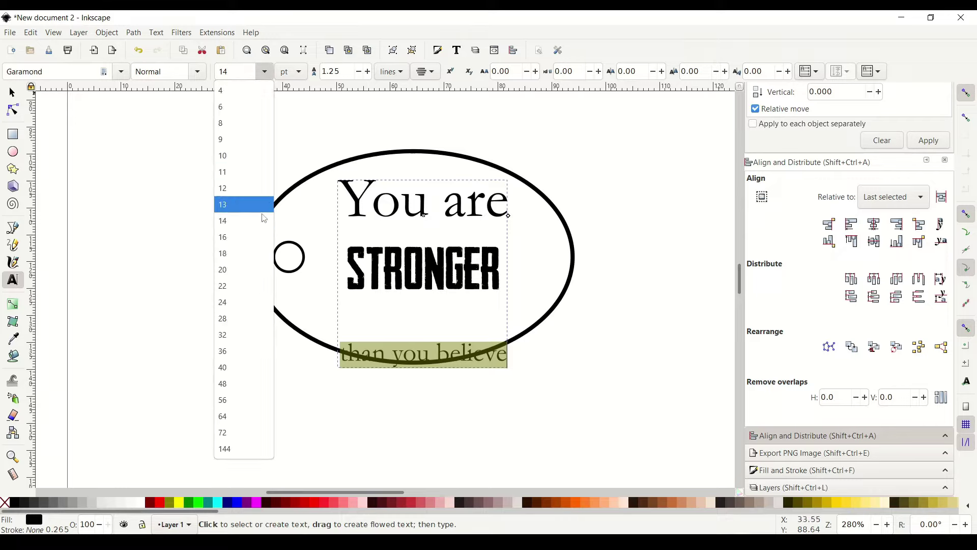
{"action": "left_click", "coordinate": [251, 273]}
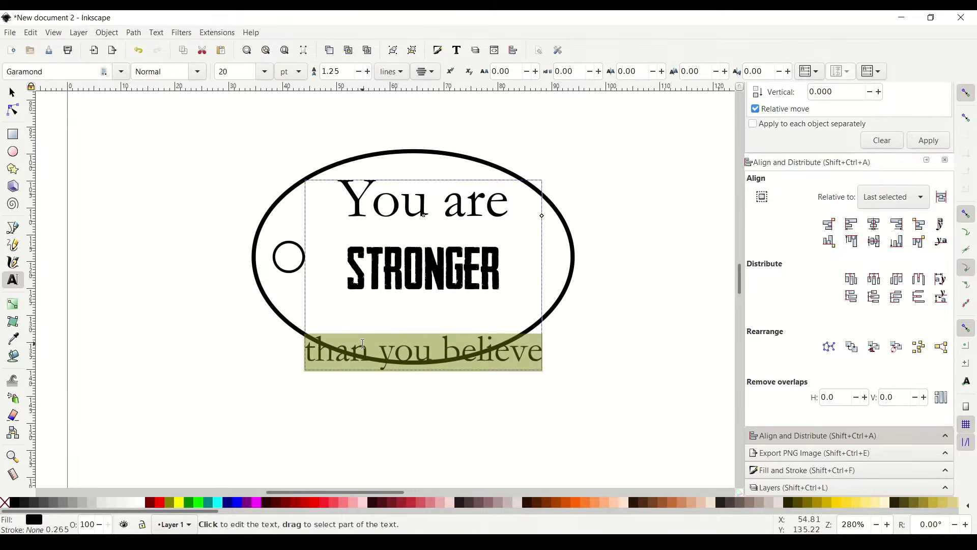
Step: Change the font of the word "STRONGER" to Impact
{"action": "left_click", "coordinate": [342, 258]}
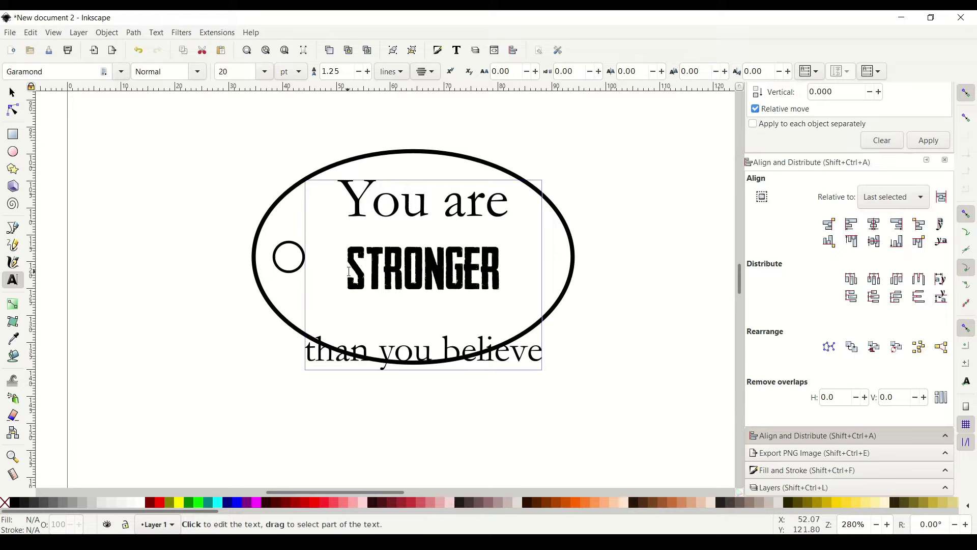
{"action": "left_click_drag", "start_coordinate": [349, 271], "coordinate": [522, 271]}
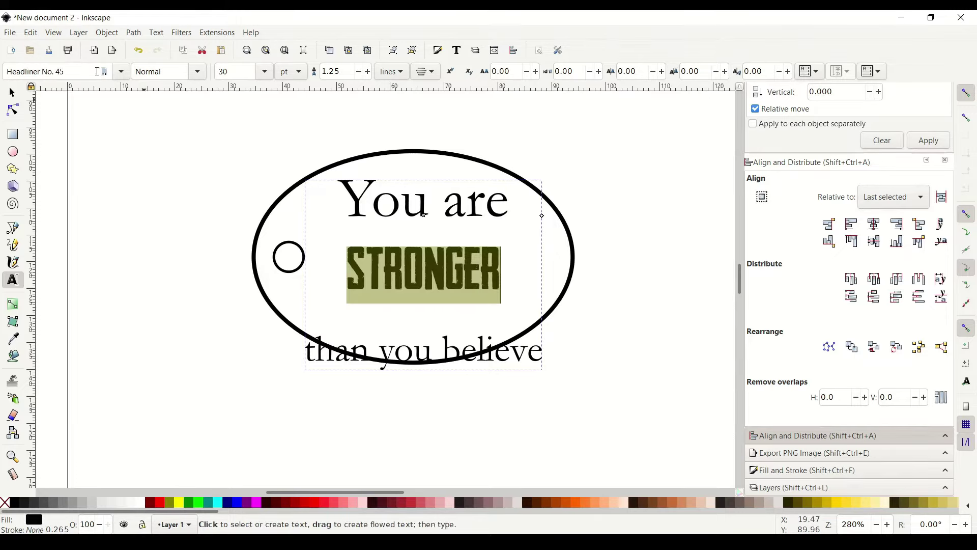
{"action": "left_click", "coordinate": [121, 71]}
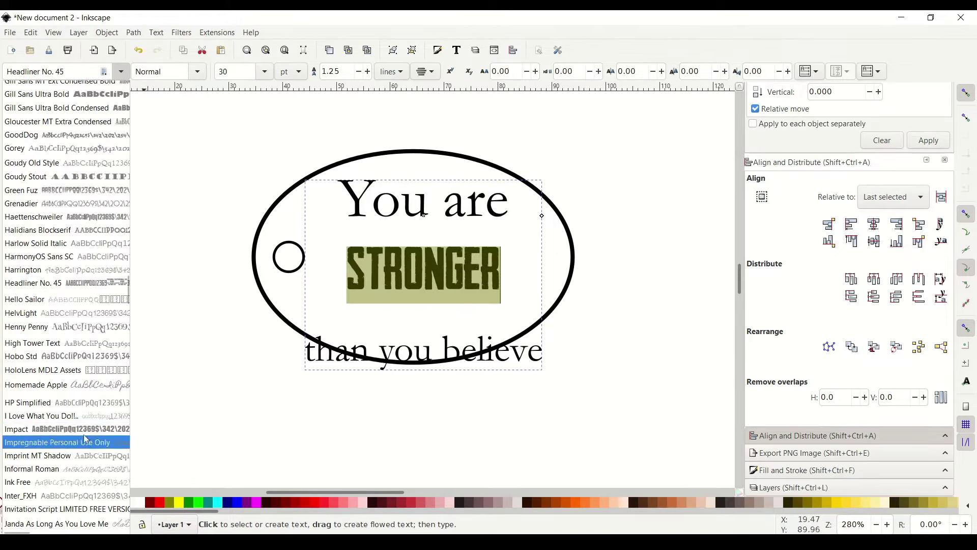
{"action": "left_click", "coordinate": [83, 429]}
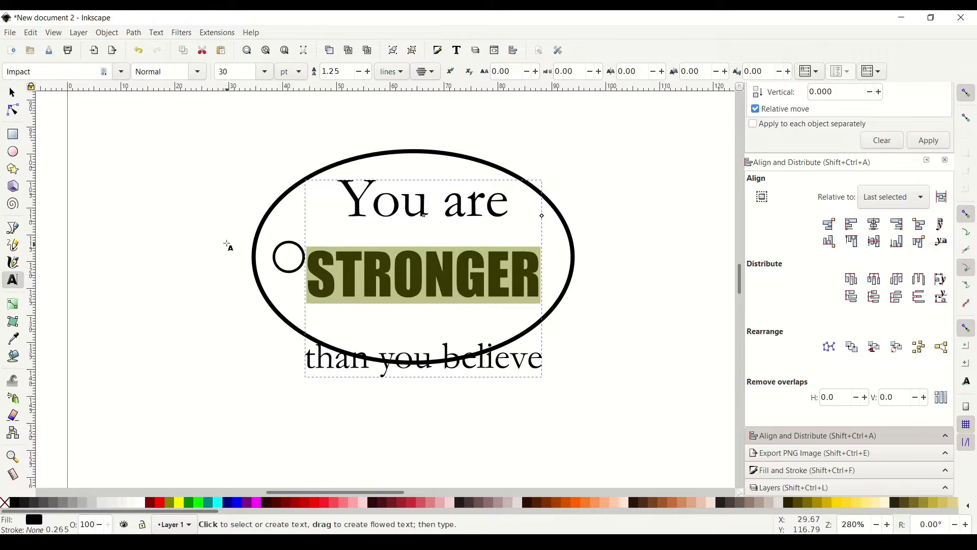
Step: Scale the whole text block to about 32.5 by 27 mm and place it in the upper part of the large ellipse
{"action": "key", "text": "F1"}
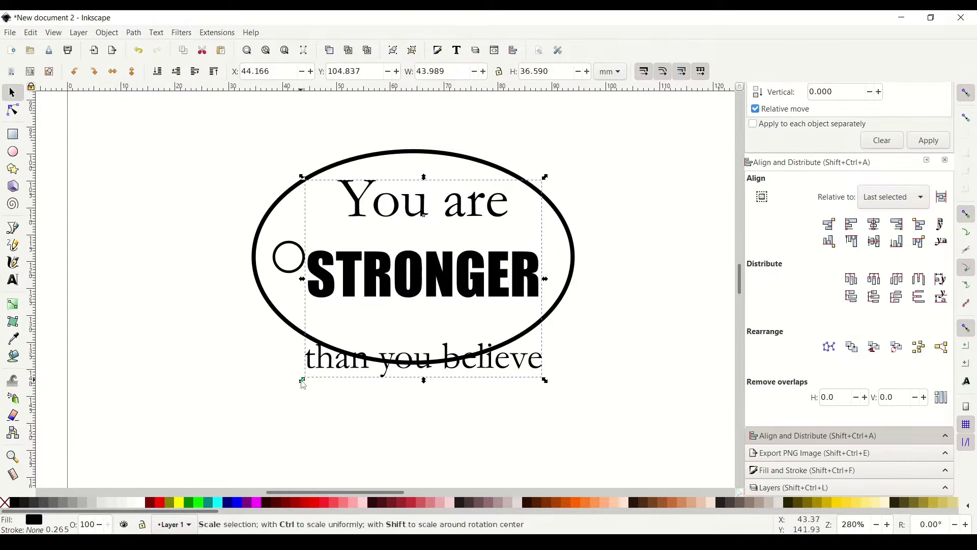
{"action": "mouse_move", "coordinate": [305, 381]}
{"action": "left_mouse_down"}
{"action": "mouse_move", "coordinate": [330, 359]}
{"action": "mouse_move", "coordinate": [309, 378]}
{"action": "left_mouse_up"}
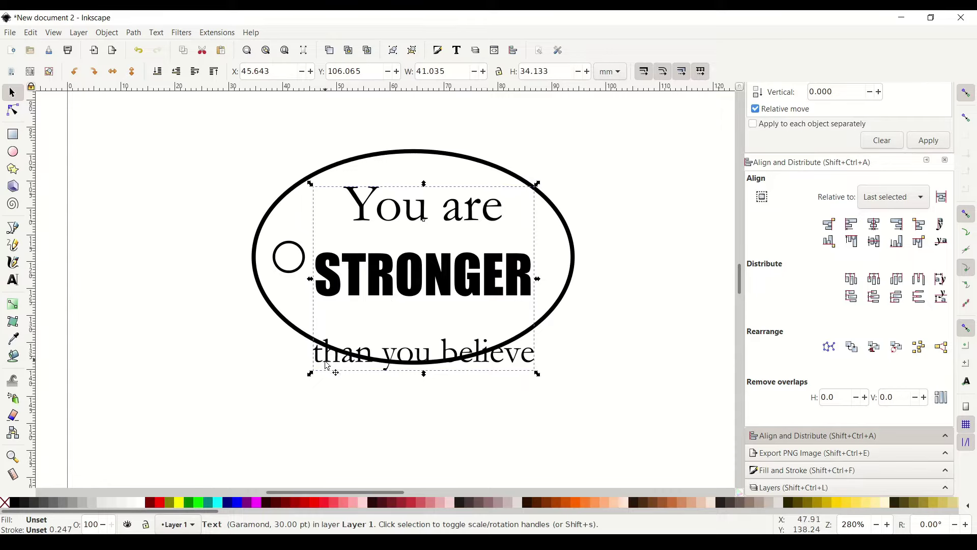
{"action": "left_click_drag", "start_coordinate": [310, 375], "coordinate": [498, 308]}
{"action": "left_click_drag", "start_coordinate": [485, 353], "coordinate": [382, 326]}
{"action": "left_click_drag", "start_coordinate": [435, 263], "coordinate": [400, 255]}
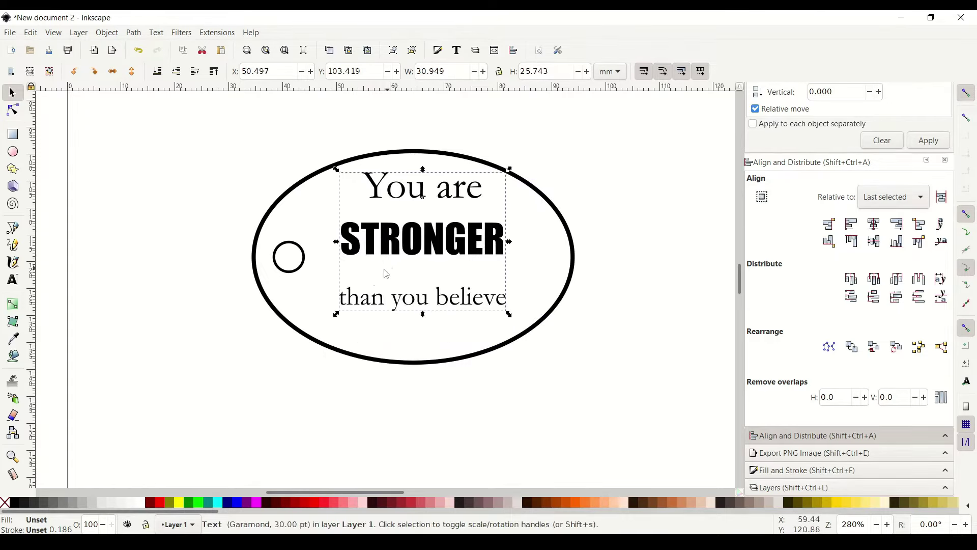
{"action": "mouse_move", "coordinate": [339, 319]}
{"action": "left_mouse_down"}
{"action": "mouse_move", "coordinate": [304, 340]}
{"action": "mouse_move", "coordinate": [362, 312]}
{"action": "mouse_move", "coordinate": [273, 351]}
{"action": "mouse_move", "coordinate": [332, 320]}
{"action": "left_mouse_up"}
{"action": "left_click_drag", "start_coordinate": [372, 253], "coordinate": [372, 250]}
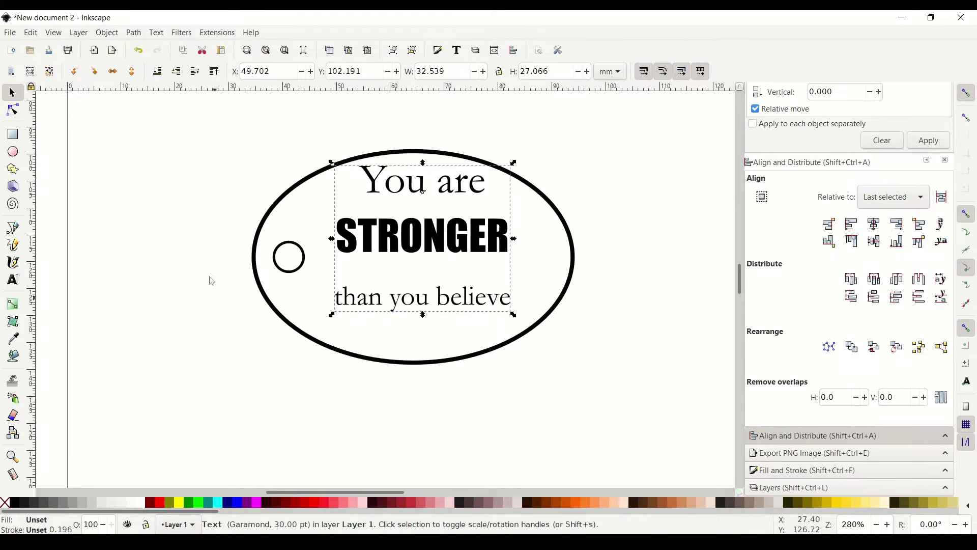
Step: Import the floral-hand-drawn-frame-border-decorative image from the Downloads folder
{"action": "left_click", "coordinate": [10, 33]}
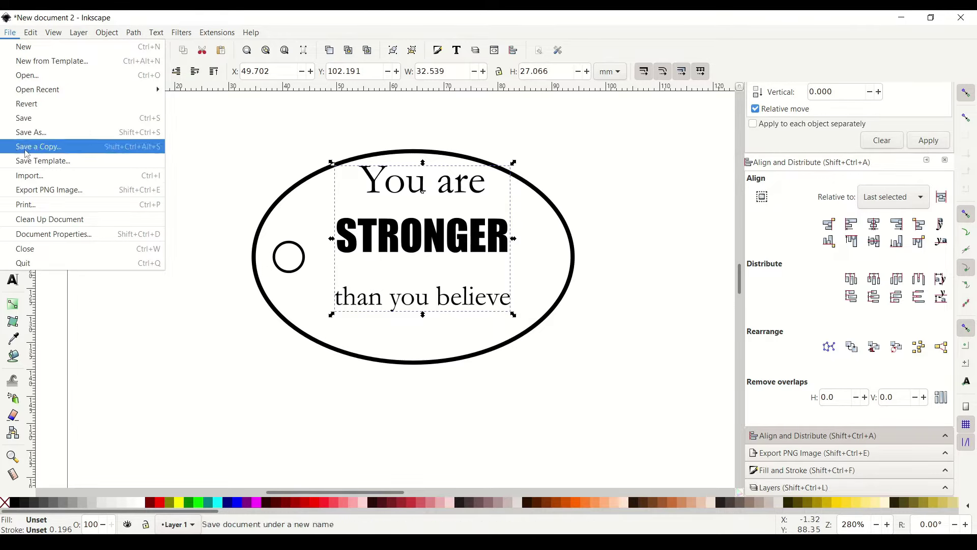
{"action": "left_click", "coordinate": [40, 176]}
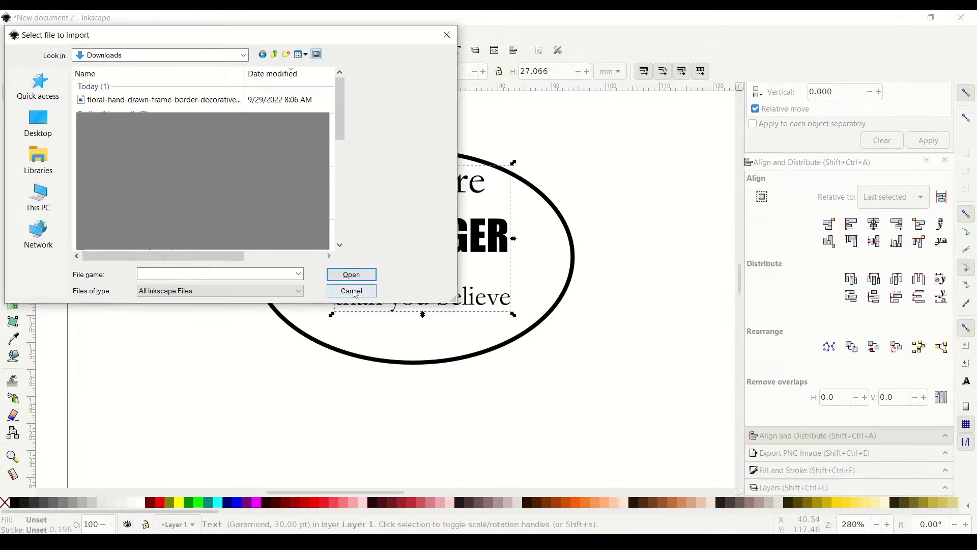
{"action": "left_click", "coordinate": [197, 97]}
{"action": "left_click", "coordinate": [354, 273]}
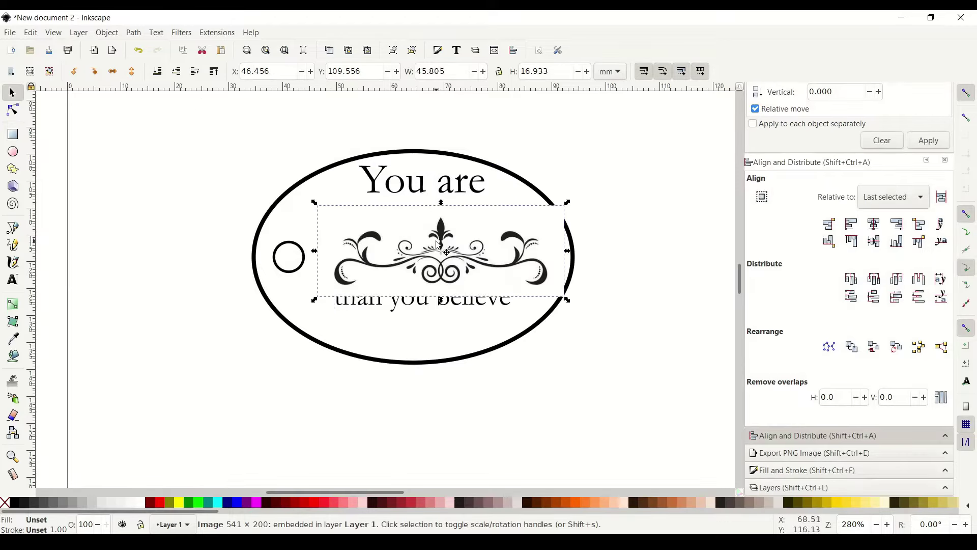
Step: Move the imported floral image below the text, over the ellipse's lower right edge, and rotate it 180 degrees
{"action": "left_click_drag", "start_coordinate": [427, 255], "coordinate": [426, 352]}
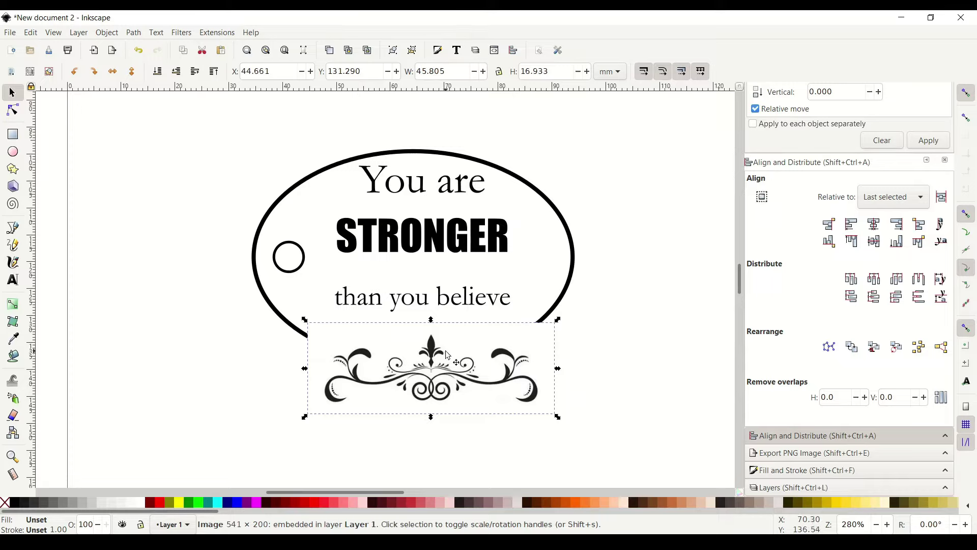
{"action": "left_click_drag", "start_coordinate": [423, 358], "coordinate": [551, 320]}
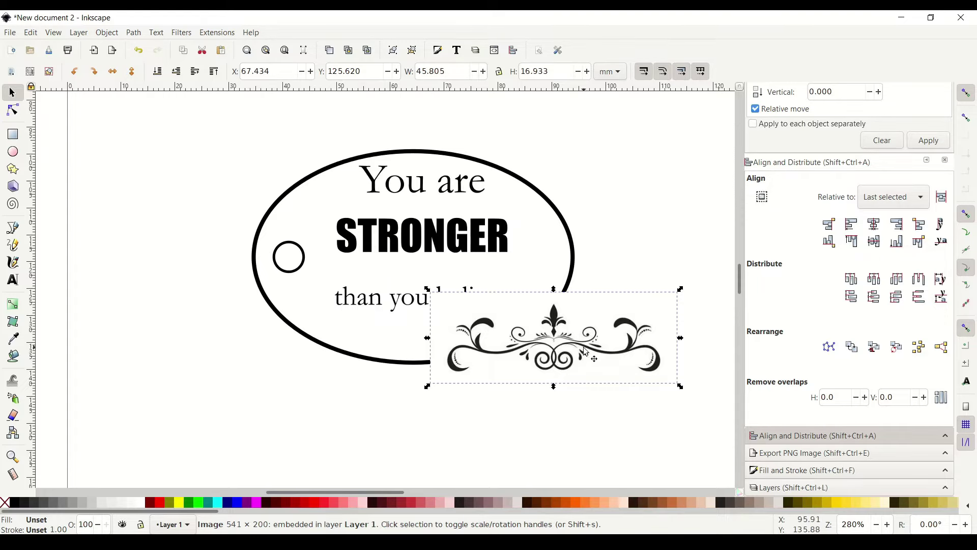
{"action": "left_click_drag", "start_coordinate": [555, 327], "coordinate": [542, 352]}
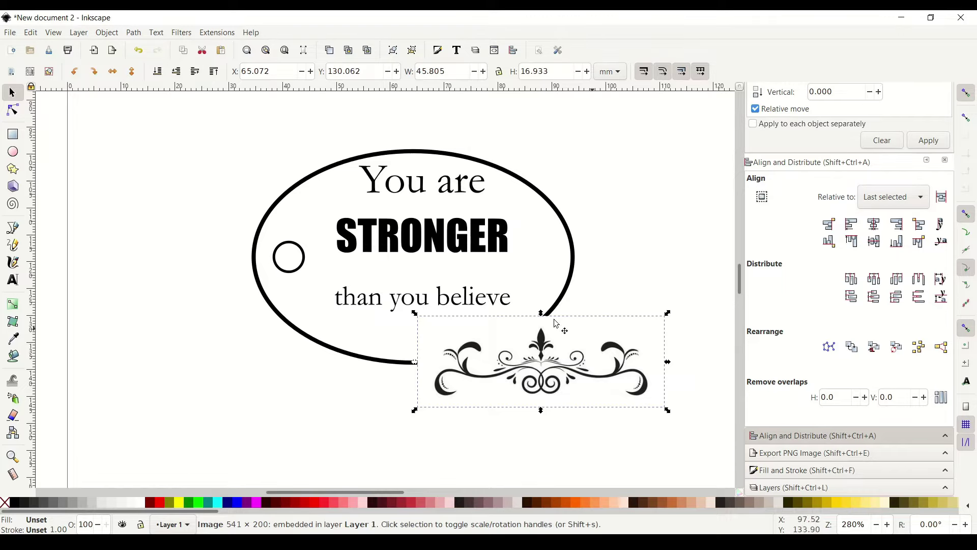
{"action": "left_click", "coordinate": [543, 345]}
{"action": "left_click_drag", "start_coordinate": [670, 315], "coordinate": [426, 407]}
{"action": "left_click", "coordinate": [542, 403]}
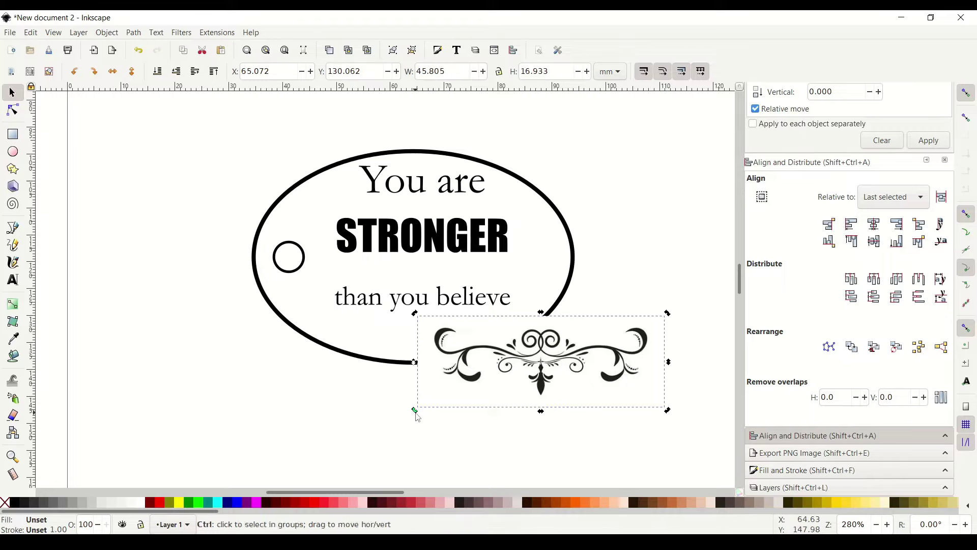
Step: Shrink the floral image to about 30 by 11 mm and place it directly beneath "than you believe"
{"action": "left_click_drag", "start_coordinate": [415, 406], "coordinate": [396, 413]}
{"action": "left_click_drag", "start_coordinate": [545, 392], "coordinate": [422, 364]}
{"action": "left_click", "coordinate": [443, 345]}
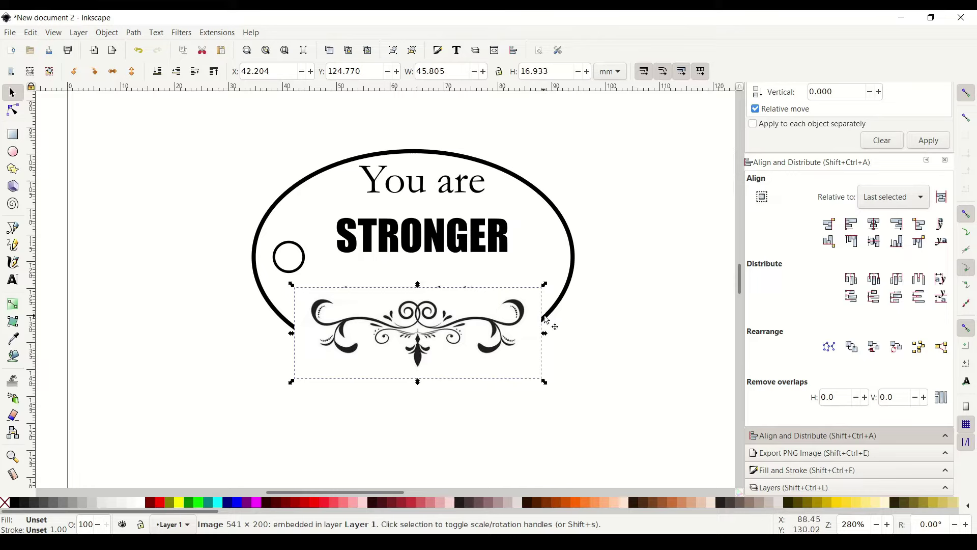
{"action": "left_click_drag", "start_coordinate": [547, 285], "coordinate": [532, 305]}
{"action": "left_click_drag", "start_coordinate": [419, 349], "coordinate": [420, 350]}
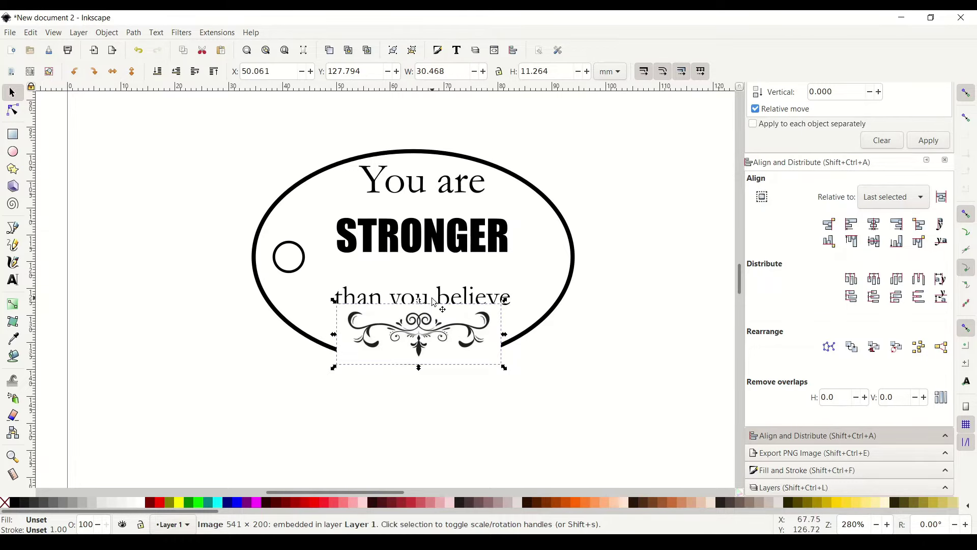
Step: Lower the floral image in the stacking order until it lies behind the text and the large ellipse
{"action": "left_click", "coordinate": [107, 32]}
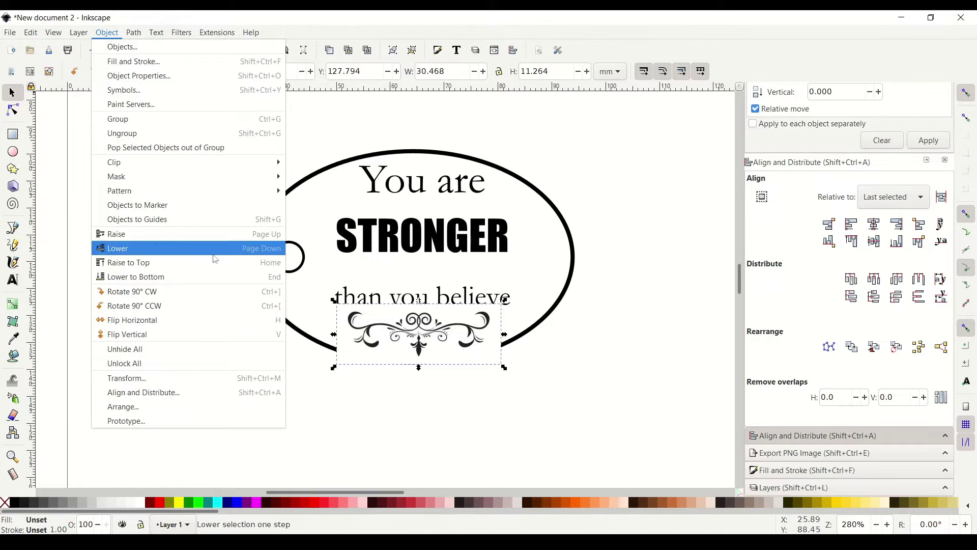
{"action": "left_click", "coordinate": [258, 250]}
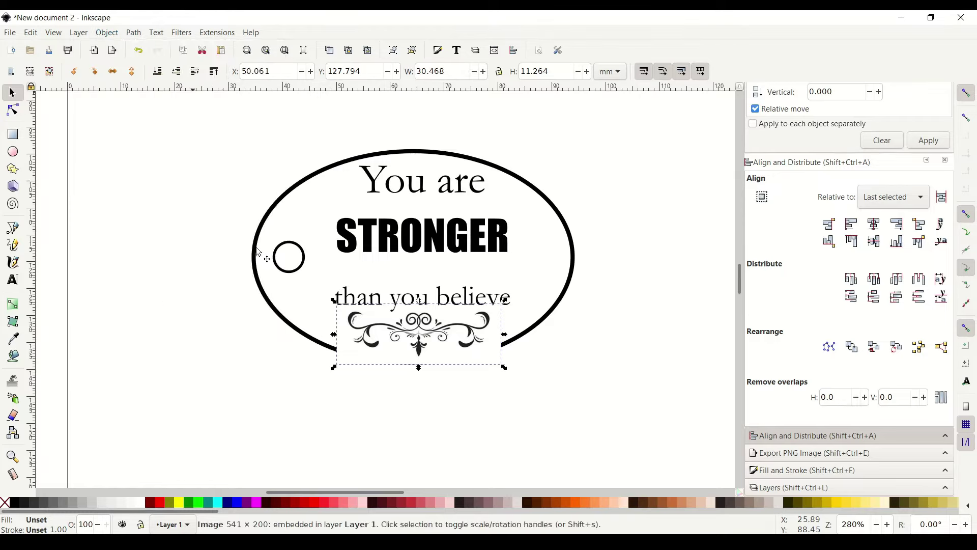
{"action": "key", "text": "Page_Down"}
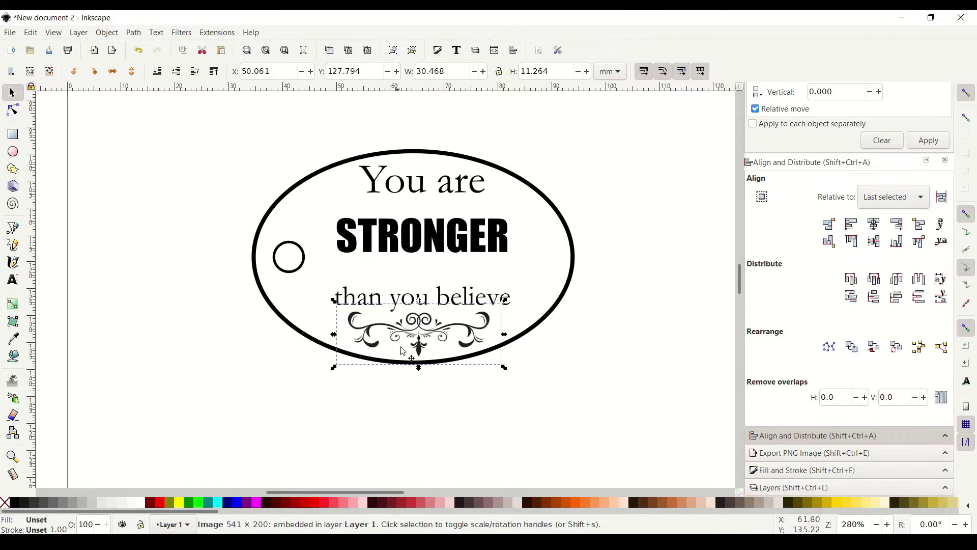
{"action": "left_click", "coordinate": [415, 411]}
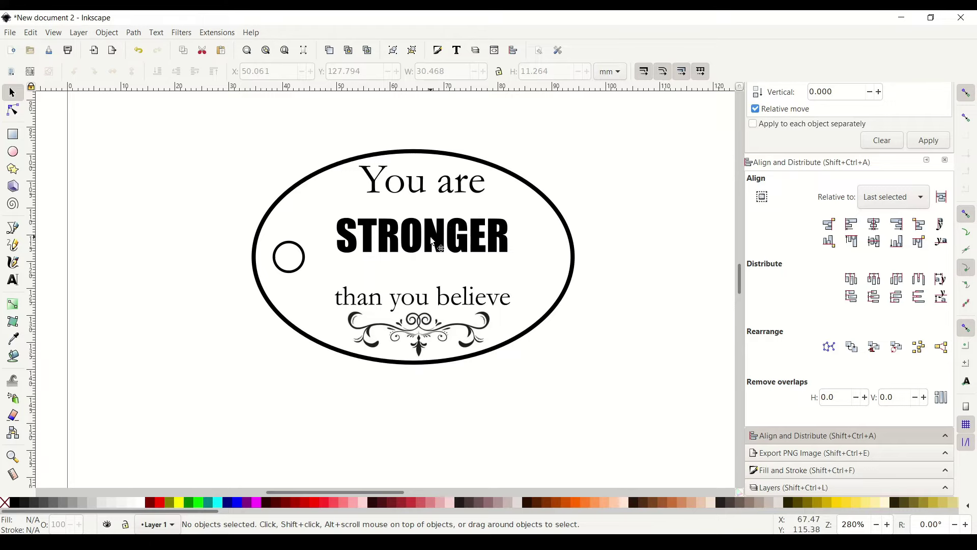
{"action": "left_click", "coordinate": [308, 181]}
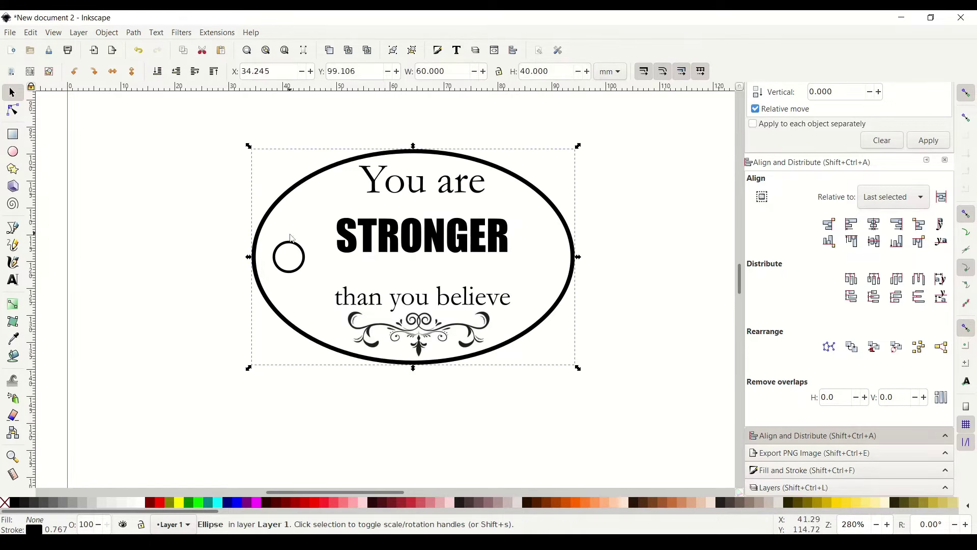
{"action": "left_click", "coordinate": [304, 256]}
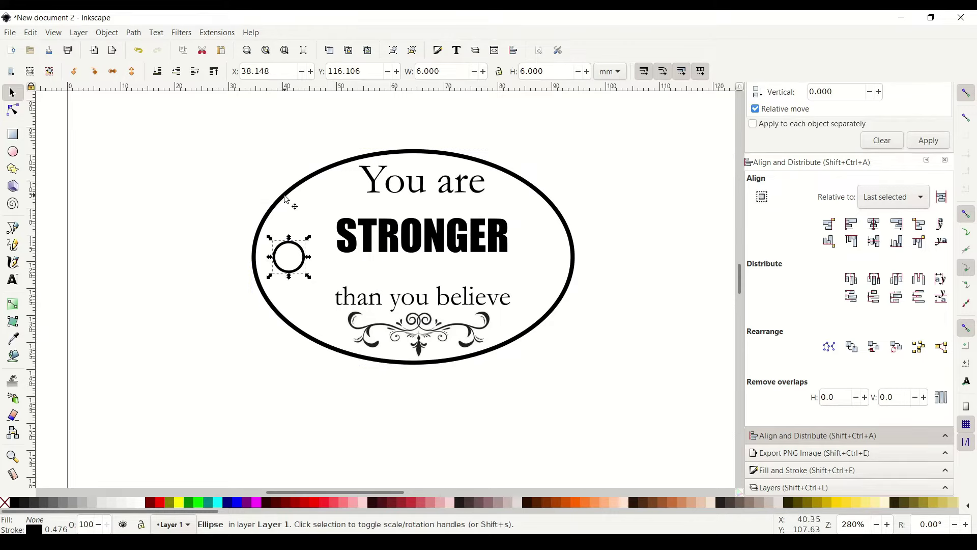
{"action": "left_click", "coordinate": [463, 235]}
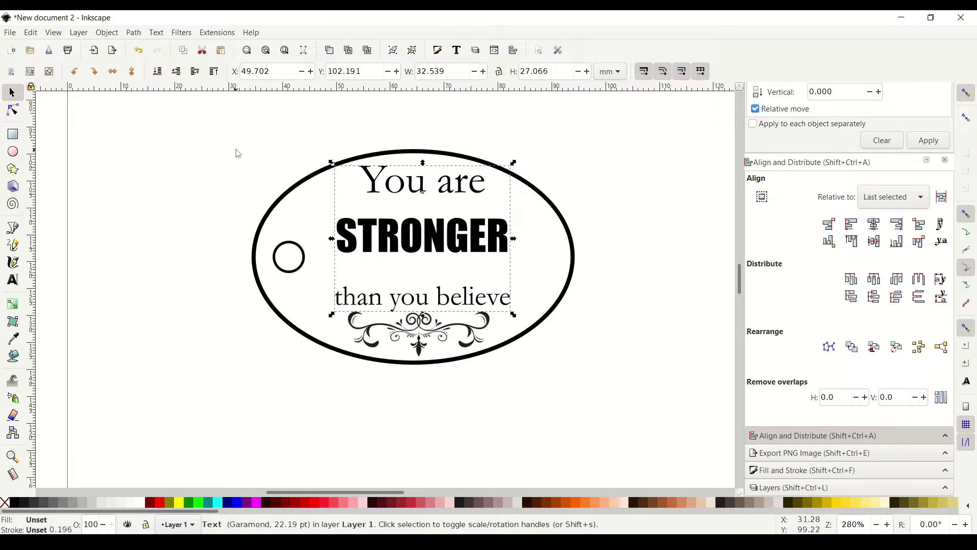
{"action": "left_click", "coordinate": [259, 244]}
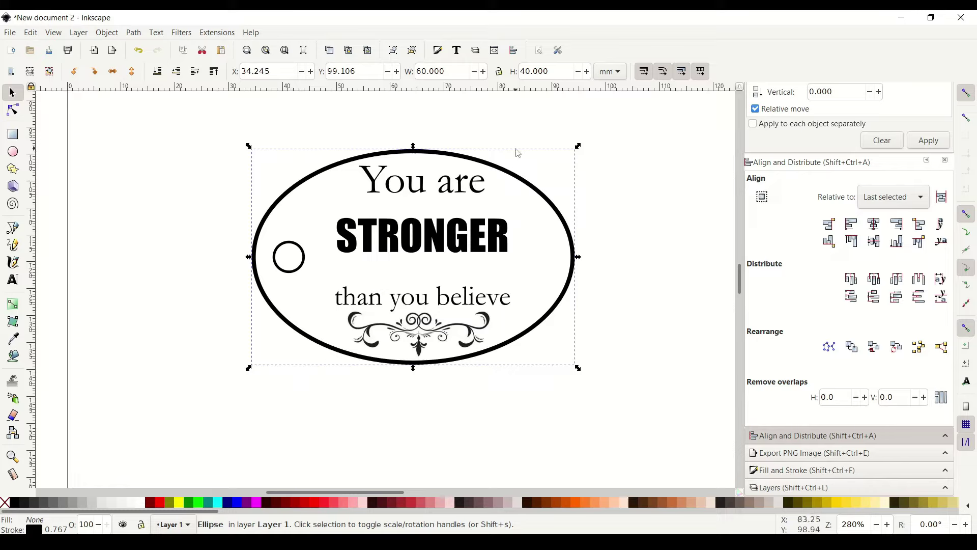
Step: Set the stroke colour of the large ellipse and the small key-ring circle to yellow
{"action": "left_click", "coordinate": [268, 214]}
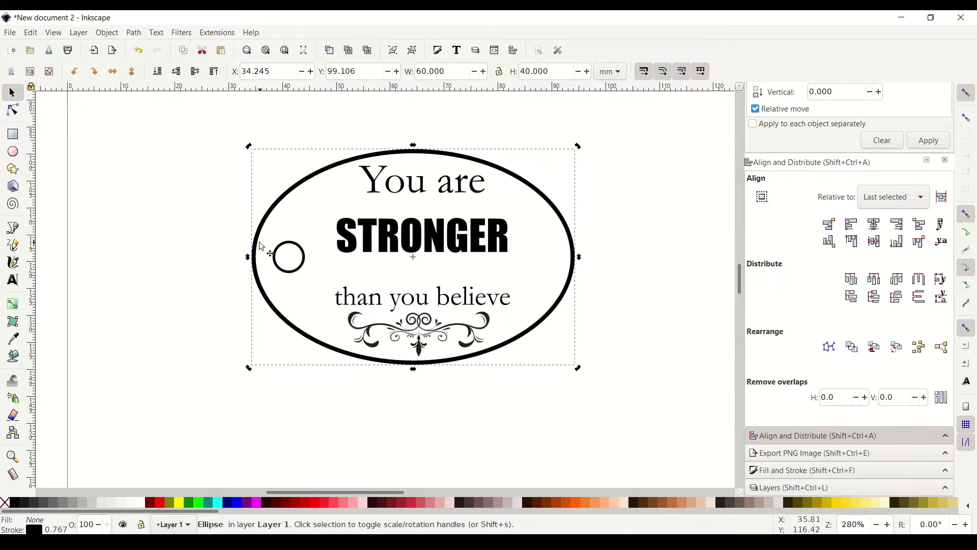
{"action": "left_click", "coordinate": [280, 259], "text": "shift"}
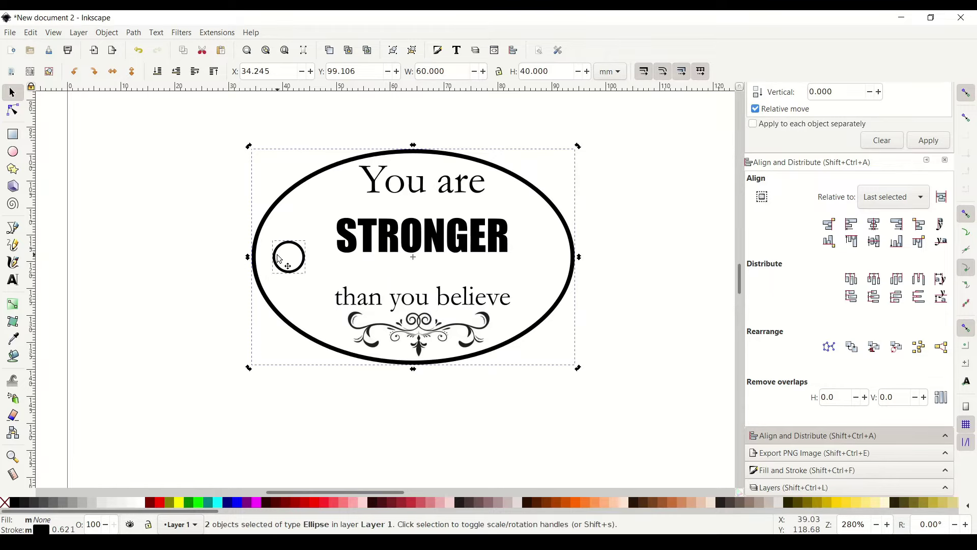
{"action": "left_click", "coordinate": [181, 504], "text": "shift"}
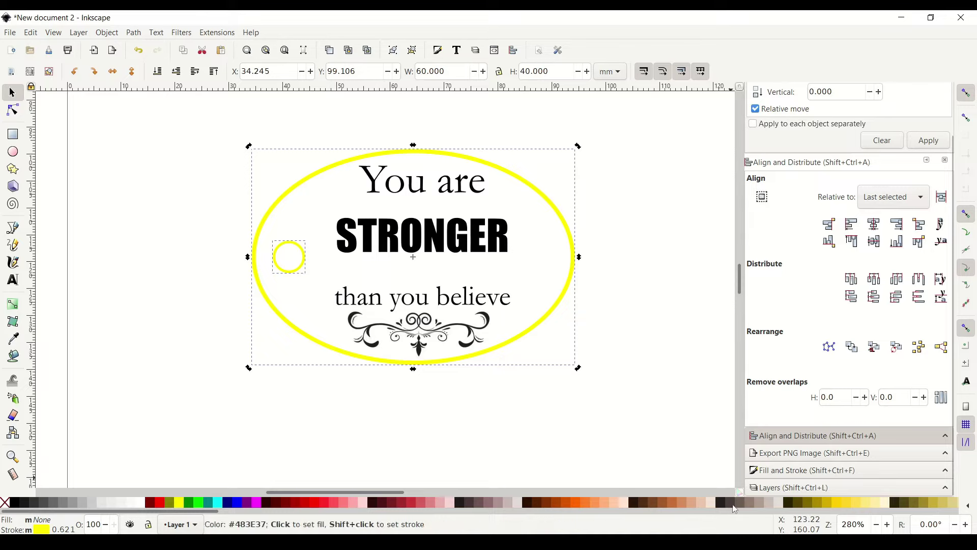
Step: Try two pale stroke colours, including #FFE6D5, on the large ellipse and small circle, and reapply yellow
{"action": "left_click", "coordinate": [624, 503], "text": "shift"}
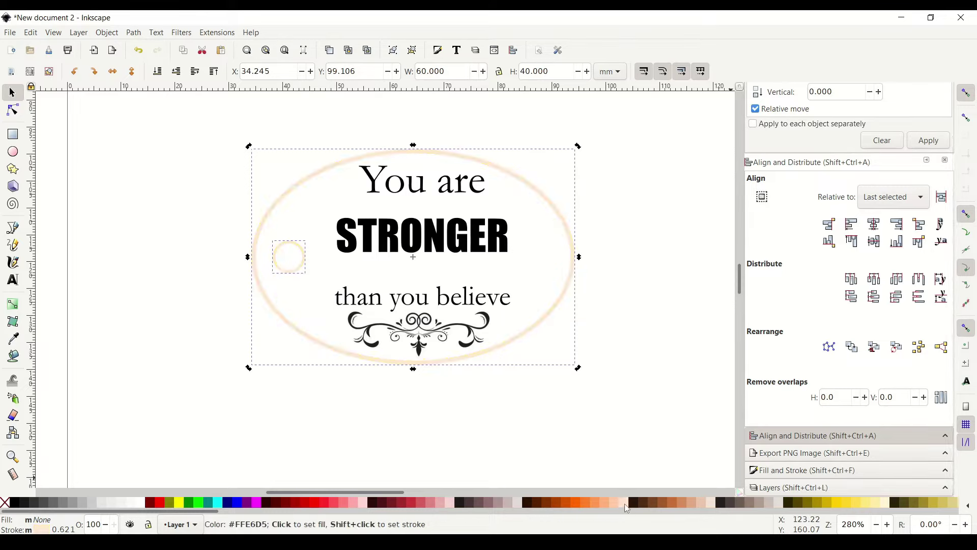
{"action": "left_click", "coordinate": [708, 504], "text": "shift"}
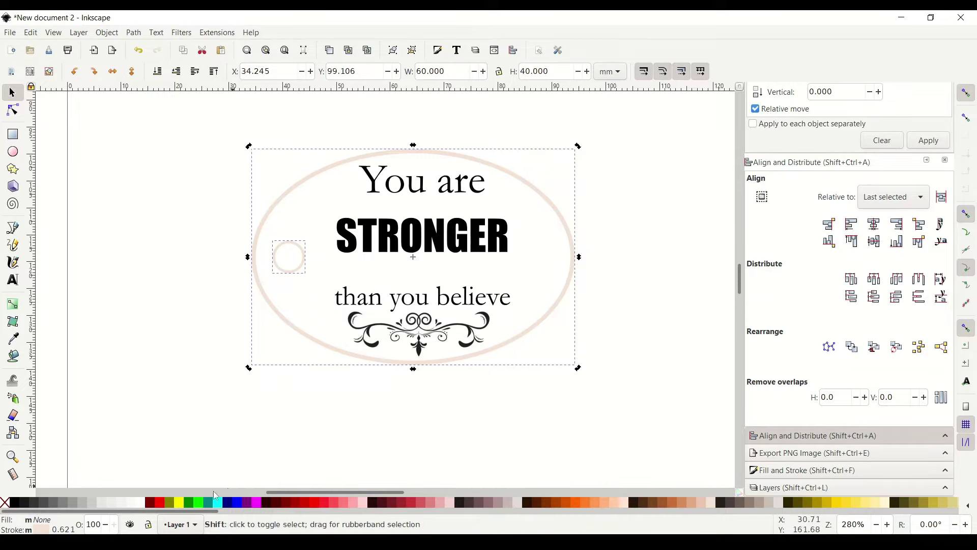
{"action": "left_click", "coordinate": [182, 503], "text": "shift"}
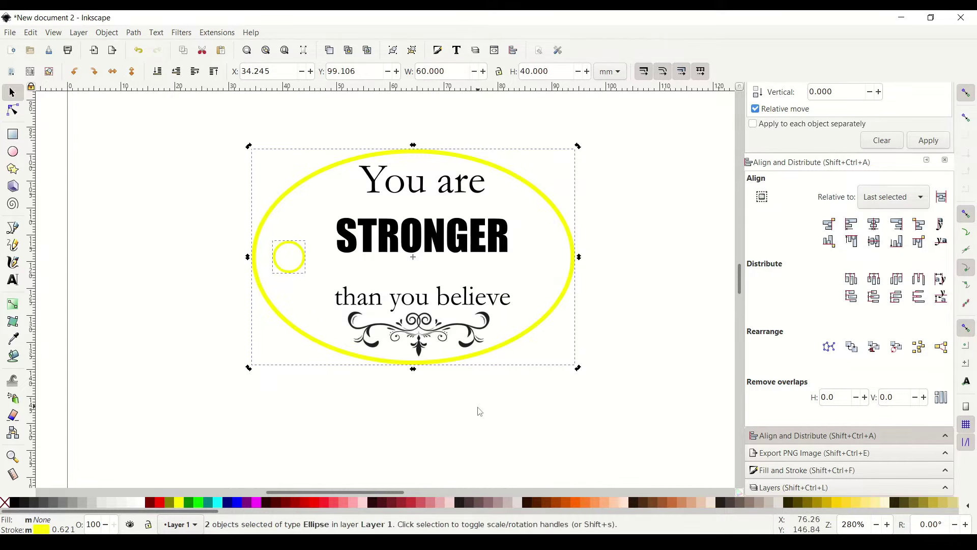
Step: Select the ellipse, small circle, text and floral image and set up a PNG export of the selection at 300 dpi
{"action": "left_click", "coordinate": [475, 419]}
{"action": "left_click_drag", "start_coordinate": [242, 425], "coordinate": [704, 112]}
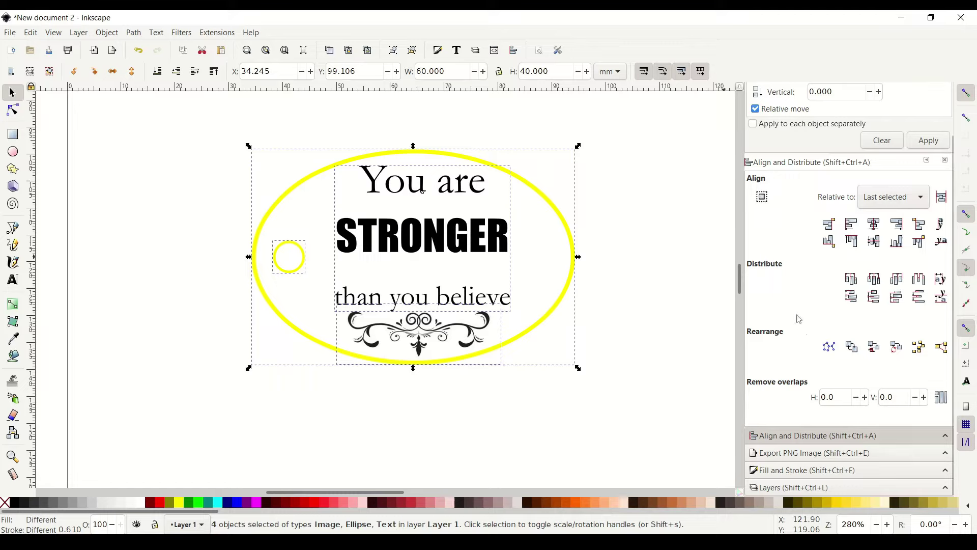
{"action": "left_click", "coordinate": [10, 32]}
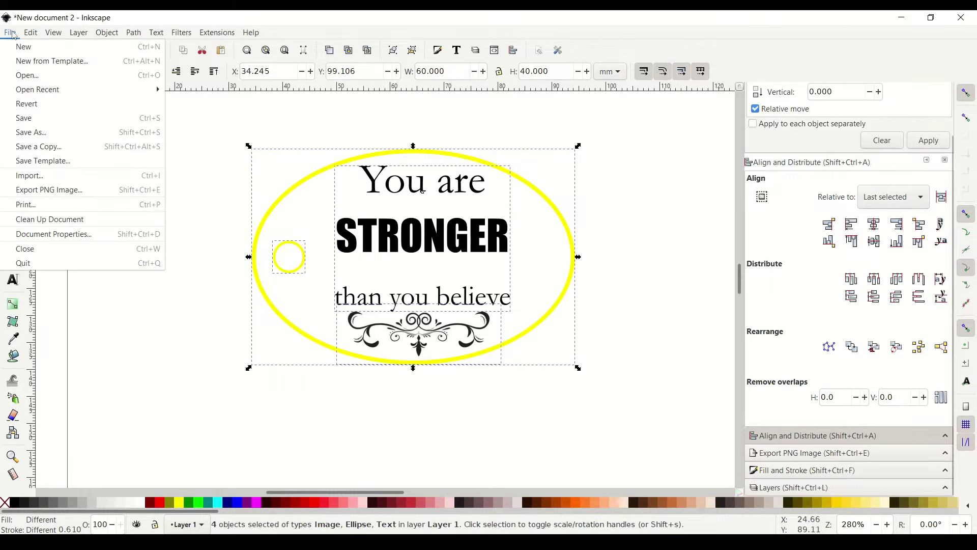
{"action": "left_click", "coordinate": [45, 195]}
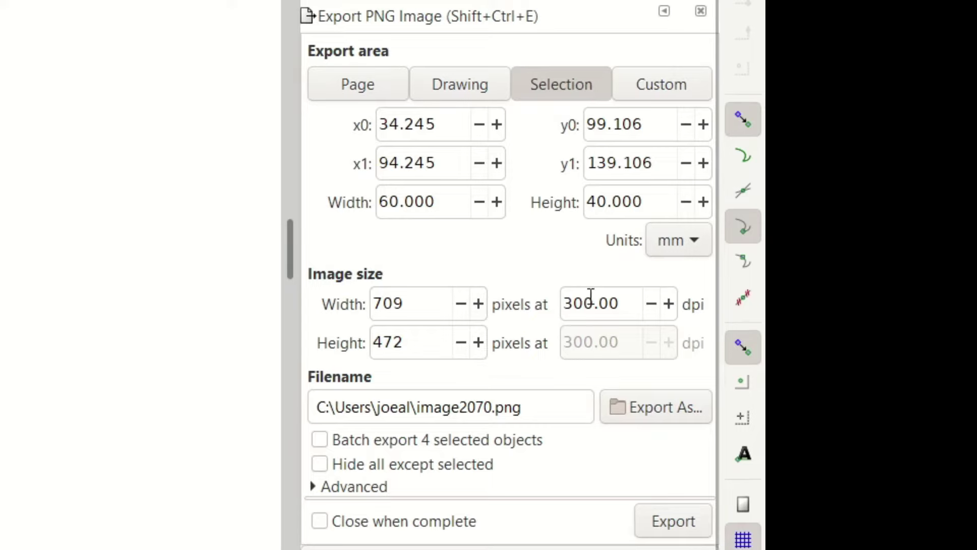
{"action": "left_click_drag", "start_coordinate": [628, 301], "coordinate": [530, 301]}
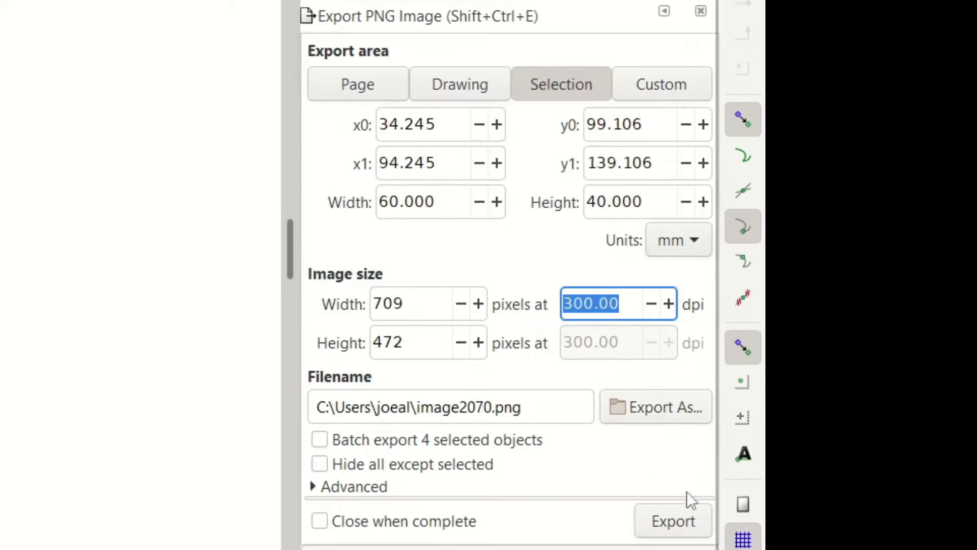
Step: Export the selection to the Downloads folder as StrongerKeychain.png
{"action": "left_click", "coordinate": [642, 413]}
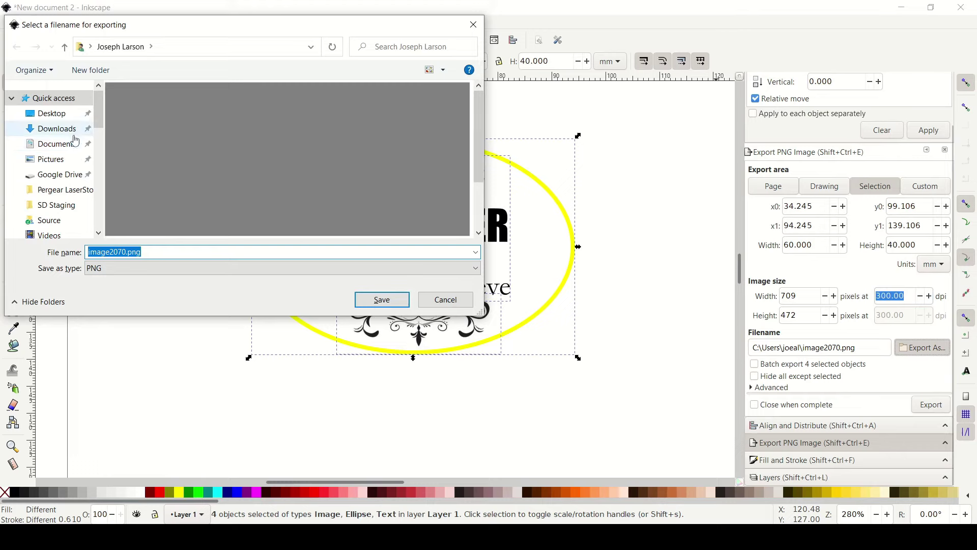
{"action": "left_click", "coordinate": [57, 129]}
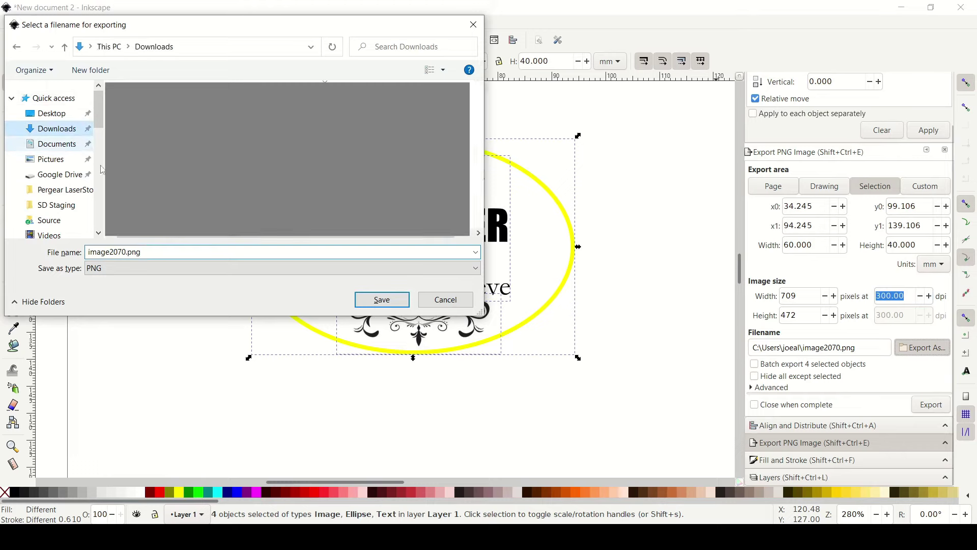
{"action": "double_click", "coordinate": [161, 250]}
{"action": "type", "text": "Strong"}
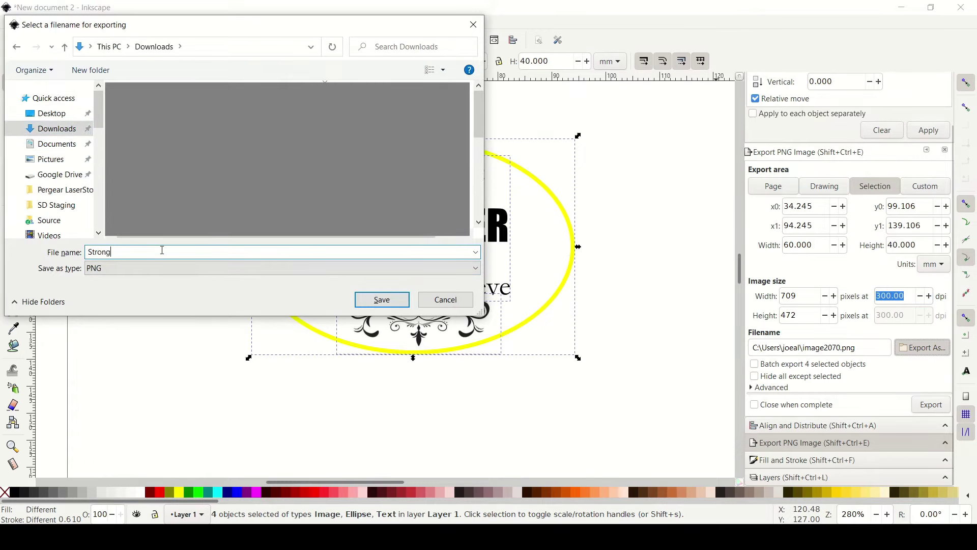
{"action": "type", "text": "erKeychain"}
{"action": "key", "text": "Return"}
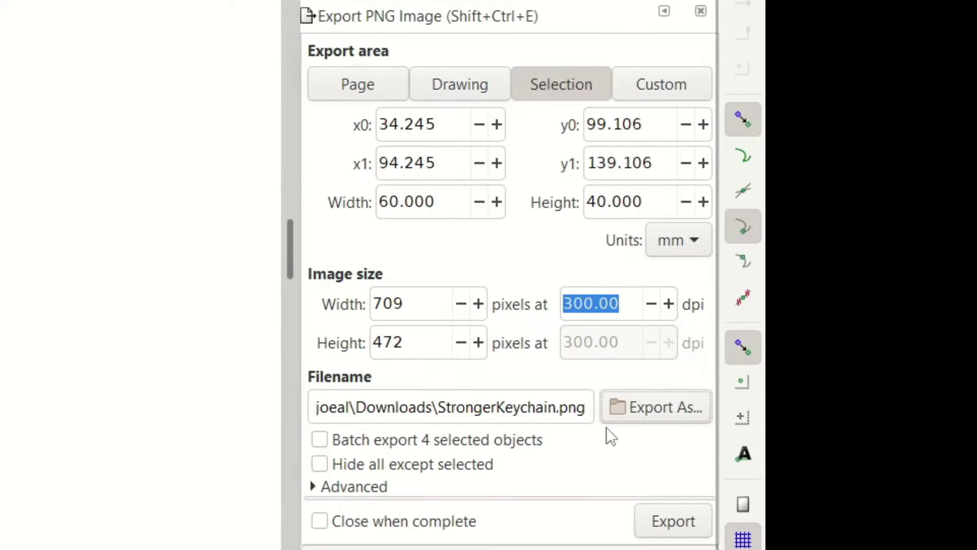
{"action": "left_click", "coordinate": [675, 524]}
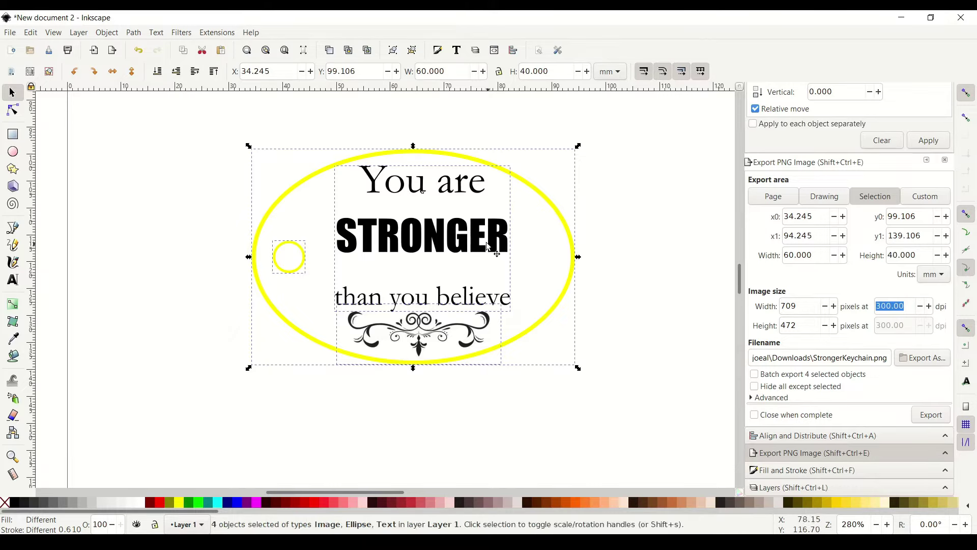
Step: Examine the edge quality of the floral image and the "believe" lettering up close
{"action": "left_click", "coordinate": [582, 239]}
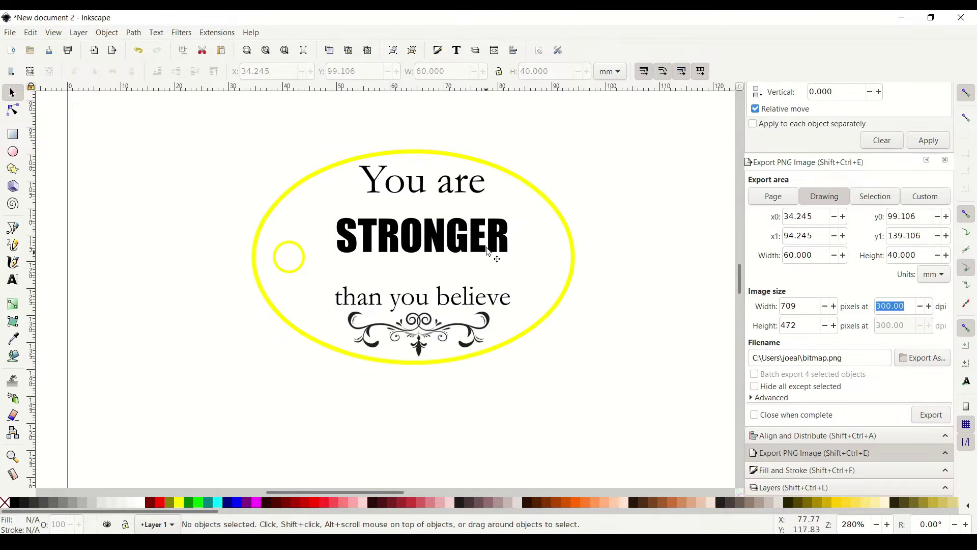
{"action": "left_click", "coordinate": [407, 251]}
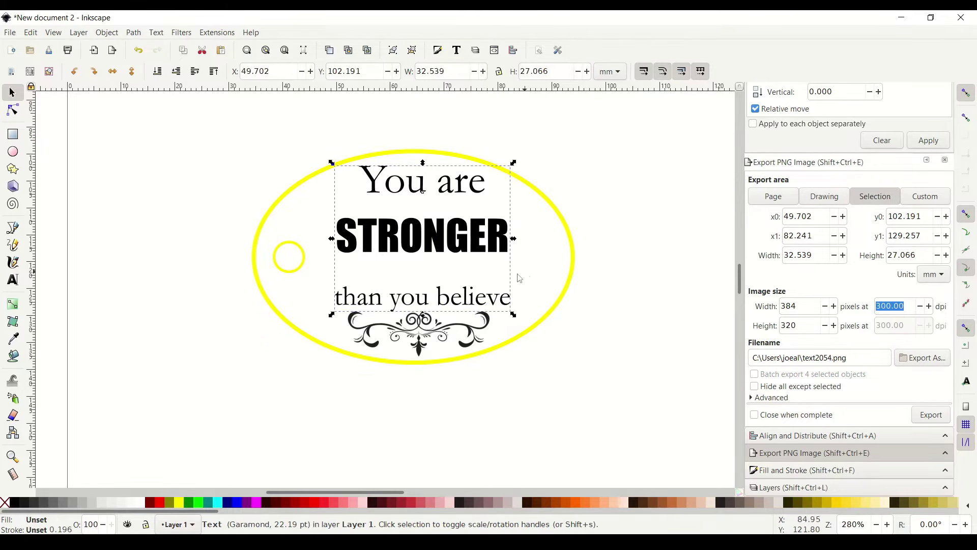
{"action": "scroll", "coordinate": [484, 314], "scroll_direction": "up", "scroll_amount": 5, "text": "ctrl"}
{"action": "scroll", "coordinate": [484, 314], "scroll_direction": "up", "scroll_amount": 4, "text": "ctrl"}
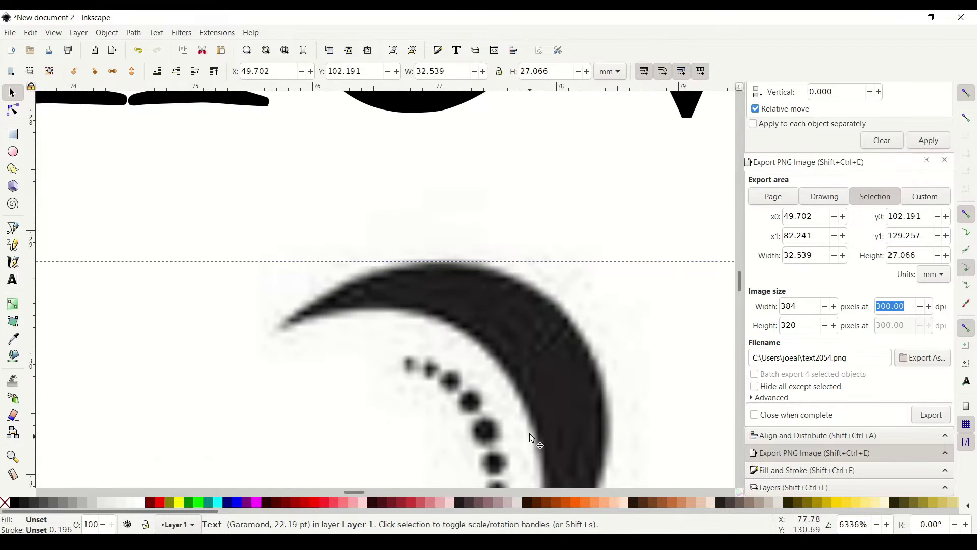
{"action": "scroll", "coordinate": [427, 311], "scroll_direction": "down", "scroll_amount": 3, "text": "ctrl"}
{"action": "scroll", "coordinate": [429, 315], "scroll_direction": "down", "scroll_amount": 2, "text": "ctrl"}
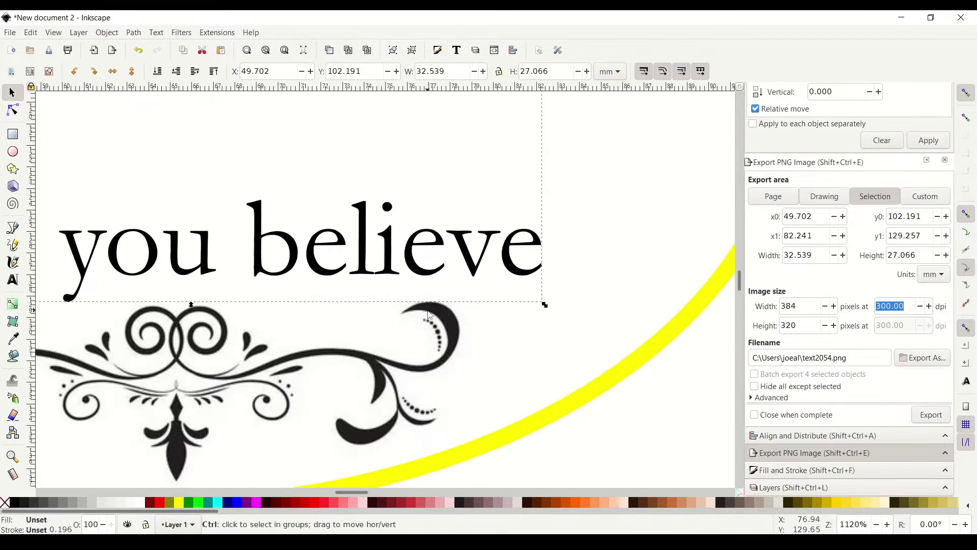
{"action": "scroll", "coordinate": [452, 277], "scroll_direction": "up", "scroll_amount": 6, "text": "ctrl"}
{"action": "scroll", "coordinate": [426, 285], "scroll_direction": "down", "scroll_amount": 9, "text": "ctrl"}
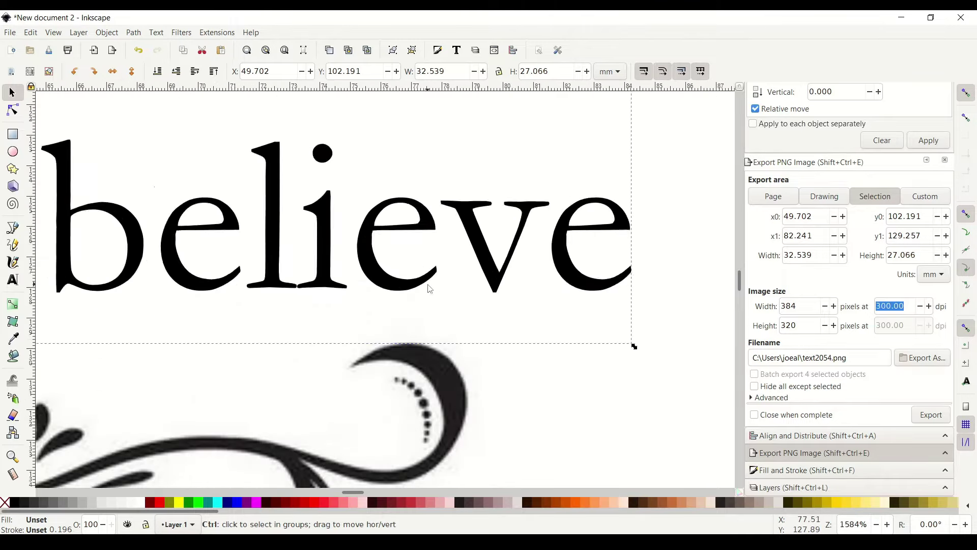
{"action": "scroll", "coordinate": [443, 261], "scroll_direction": "down", "scroll_amount": 3, "text": "ctrl"}
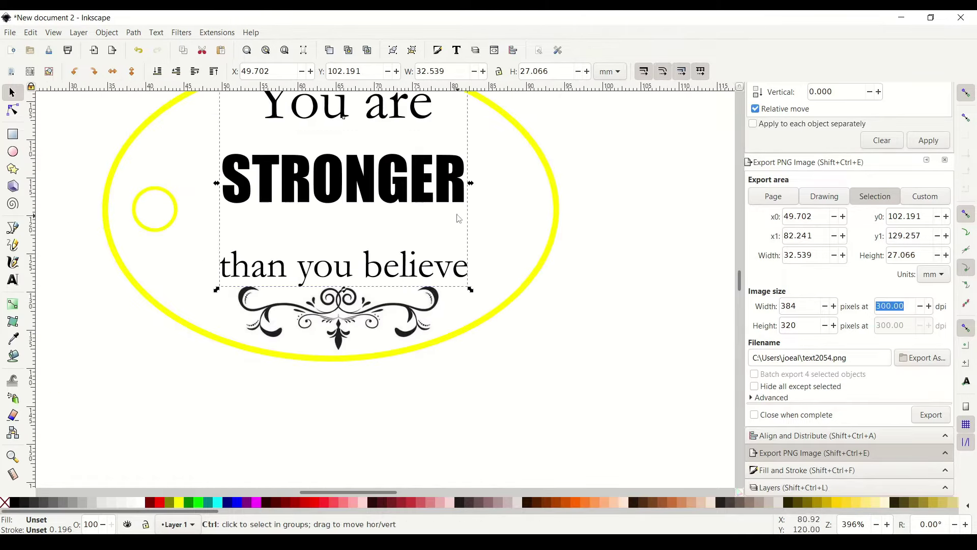
{"action": "scroll", "coordinate": [502, 274], "scroll_direction": "up", "scroll_amount": 1}
{"action": "scroll", "coordinate": [502, 275], "scroll_direction": "up", "scroll_amount": 2}
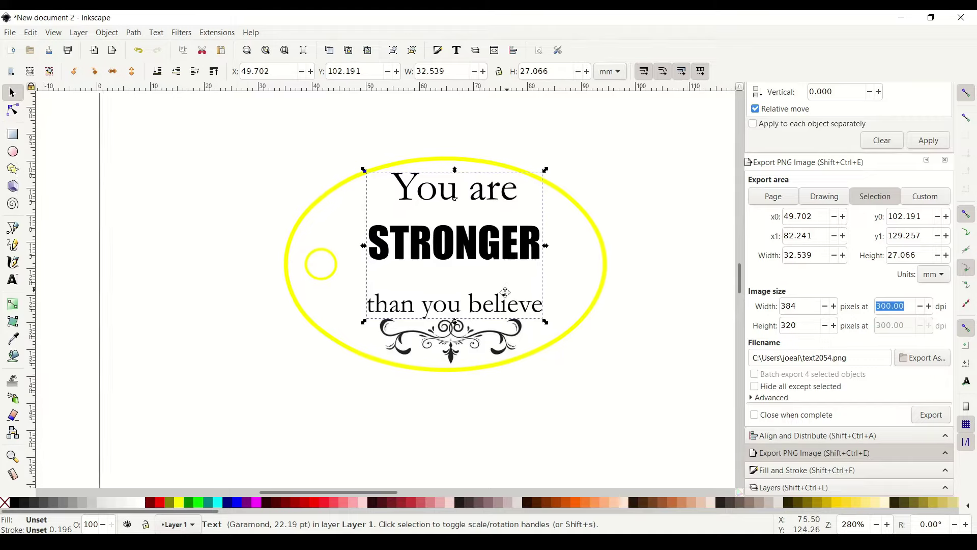
{"action": "scroll", "coordinate": [498, 300], "scroll_direction": "up", "scroll_amount": 1, "text": "ctrl"}
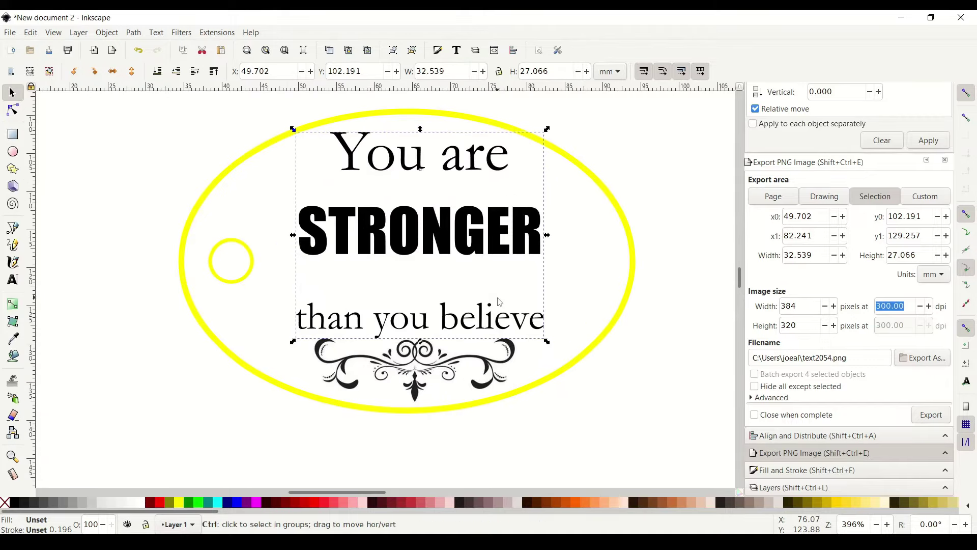
Step: Add a new layer named "Text" above Layer 1
{"action": "left_click", "coordinate": [778, 487]}
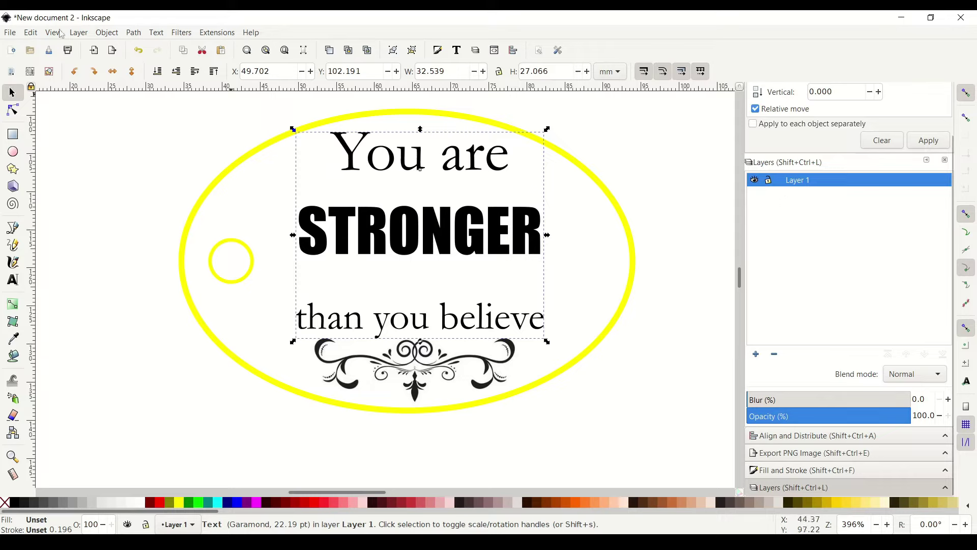
{"action": "left_click", "coordinate": [32, 34]}
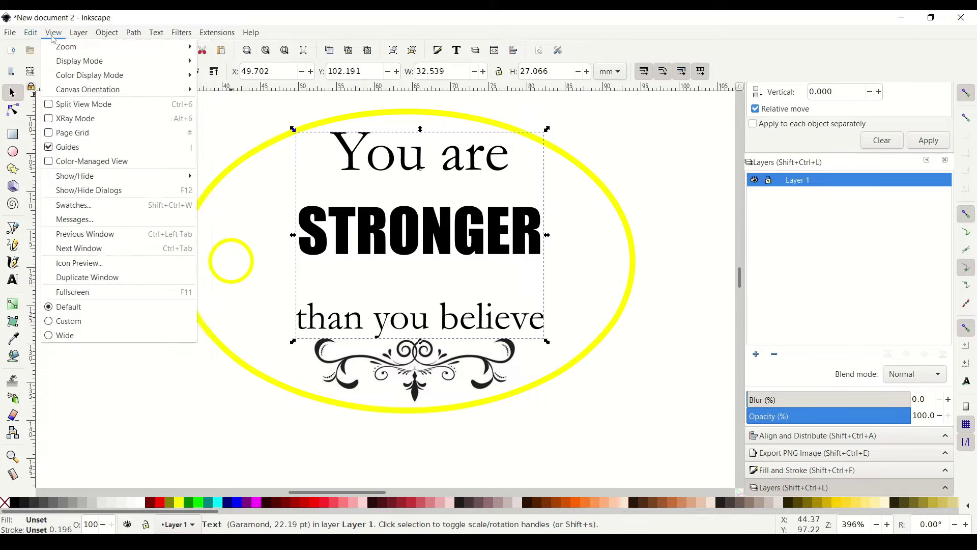
{"action": "mouse_move", "coordinate": [112, 39]}
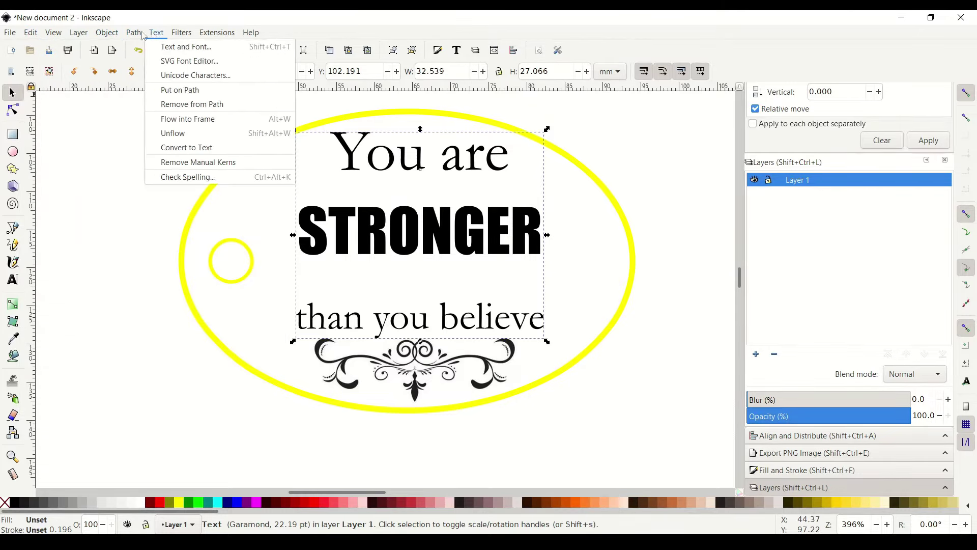
{"action": "left_click", "coordinate": [133, 34]}
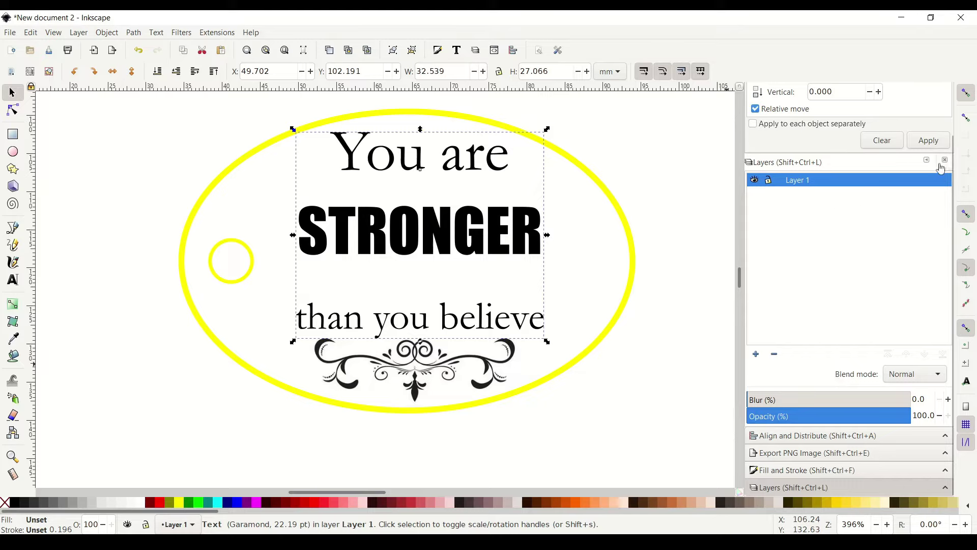
{"action": "left_click", "coordinate": [756, 354]}
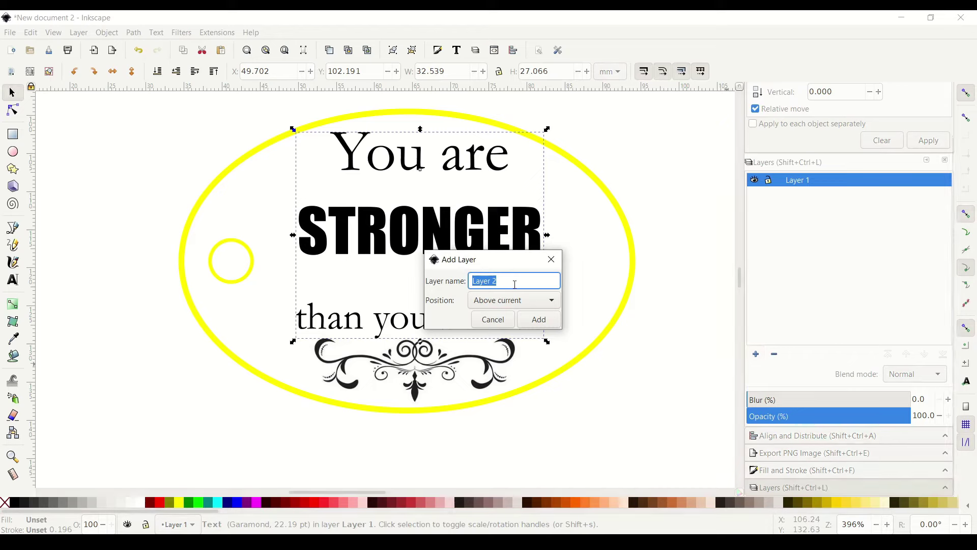
{"action": "type", "text": "Text"}
{"action": "left_click", "coordinate": [539, 319]}
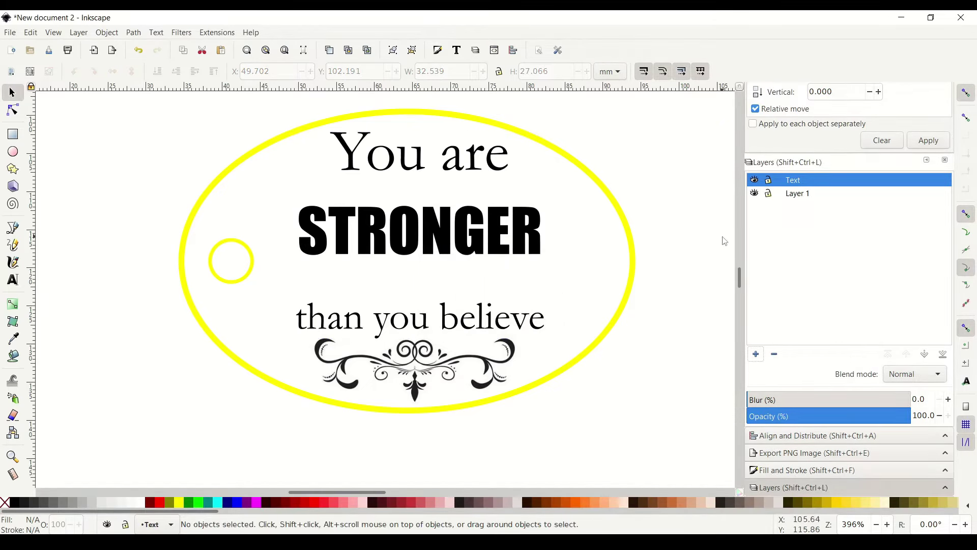
Step: Move the three-line text and the floral image from Layer 1 to the Text layer
{"action": "left_click", "coordinate": [494, 251]}
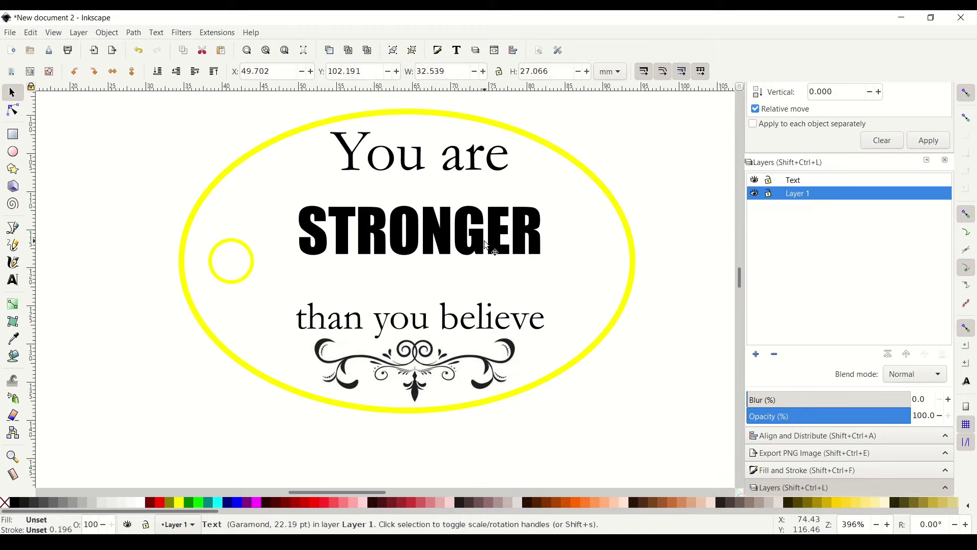
{"action": "left_click", "coordinate": [481, 362], "text": "shift"}
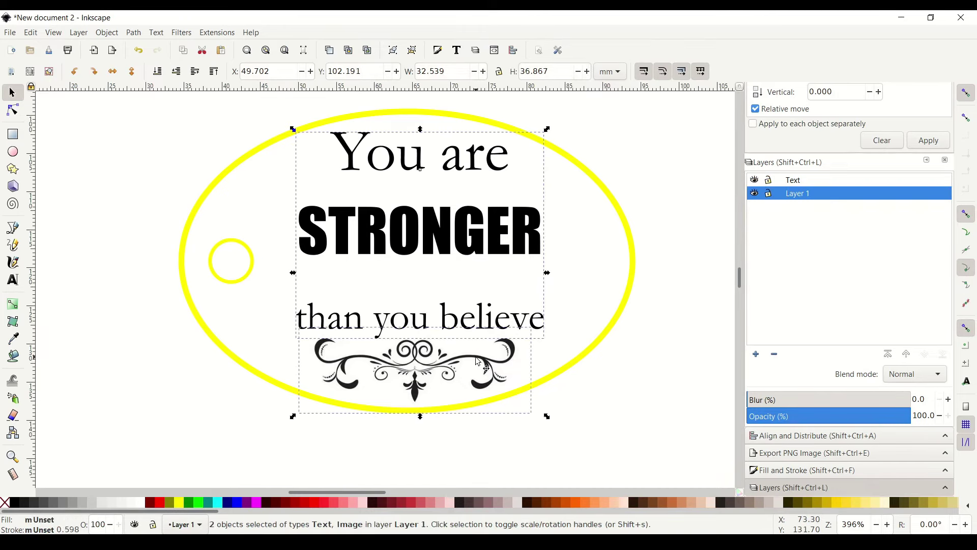
{"action": "right_click", "coordinate": [429, 358]}
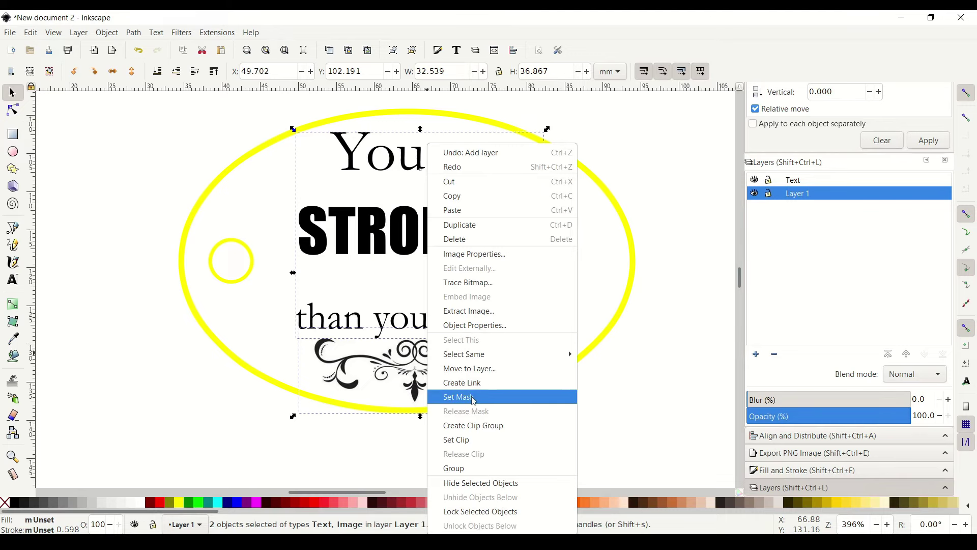
{"action": "left_click", "coordinate": [474, 373]}
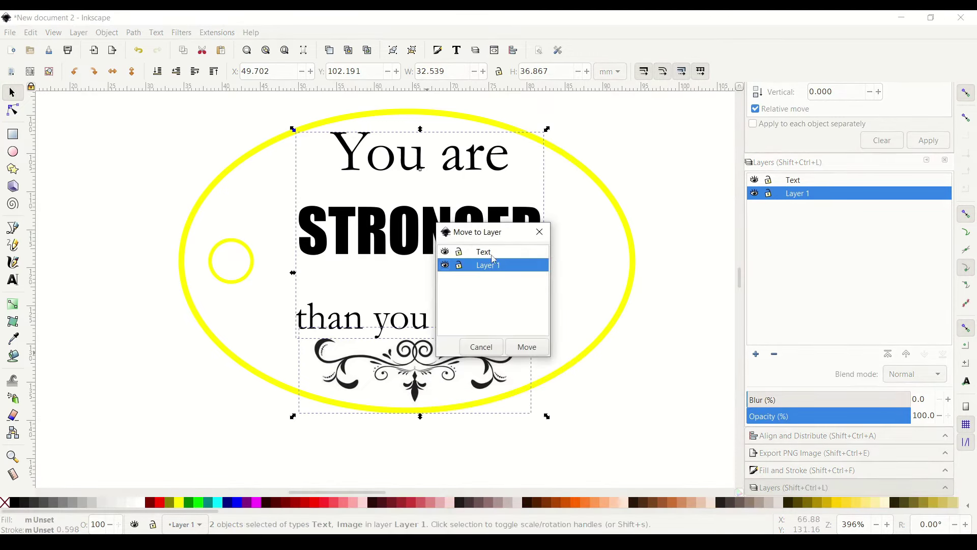
{"action": "left_click", "coordinate": [493, 254]}
{"action": "left_click", "coordinate": [524, 349]}
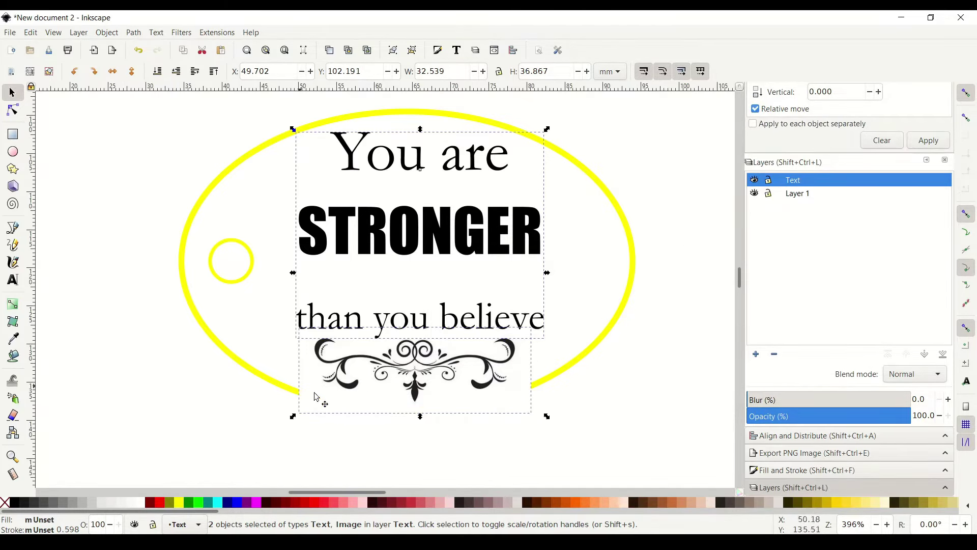
Step: Rename Layer 1, which holds the large ellipse and the key-ring circle, as "Cut"
{"action": "left_click", "coordinate": [798, 198]}
{"action": "left_click", "coordinate": [797, 198]}
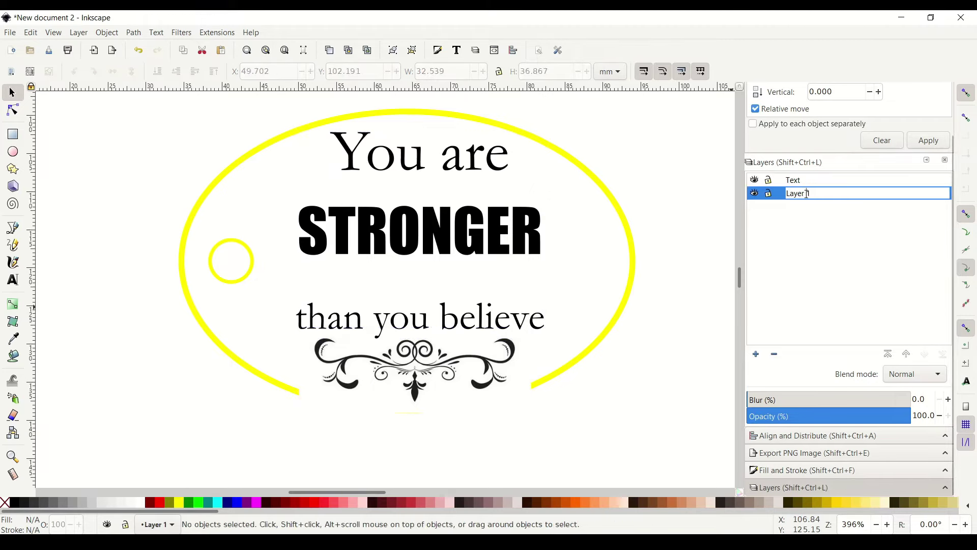
{"action": "type", "text": "Cut"}
{"action": "key", "text": "Return"}
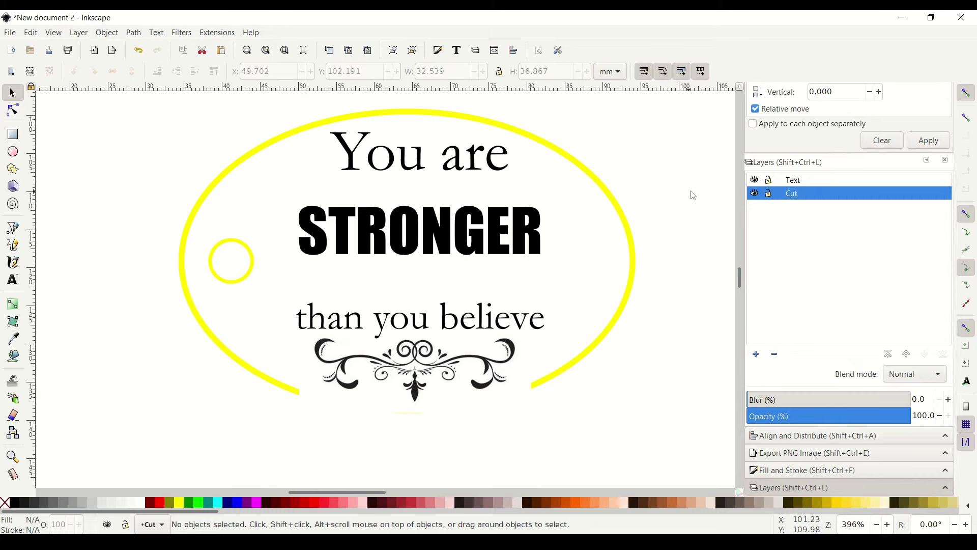
Step: Reorder the layers so that the Text layer lies beneath the Cut layer
{"action": "left_click", "coordinate": [794, 182]}
{"action": "left_click", "coordinate": [800, 182]}
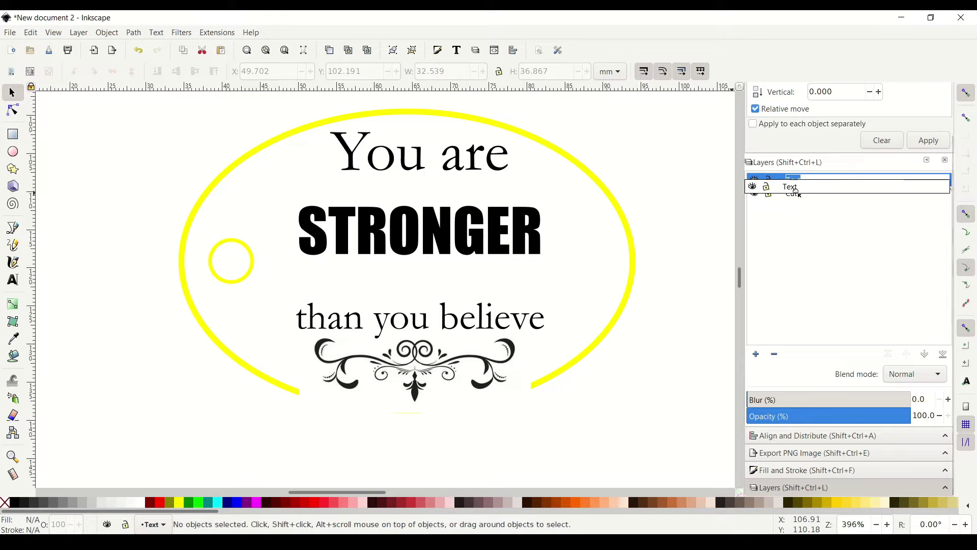
{"action": "key", "text": "ctrl+shift+Page_Down"}
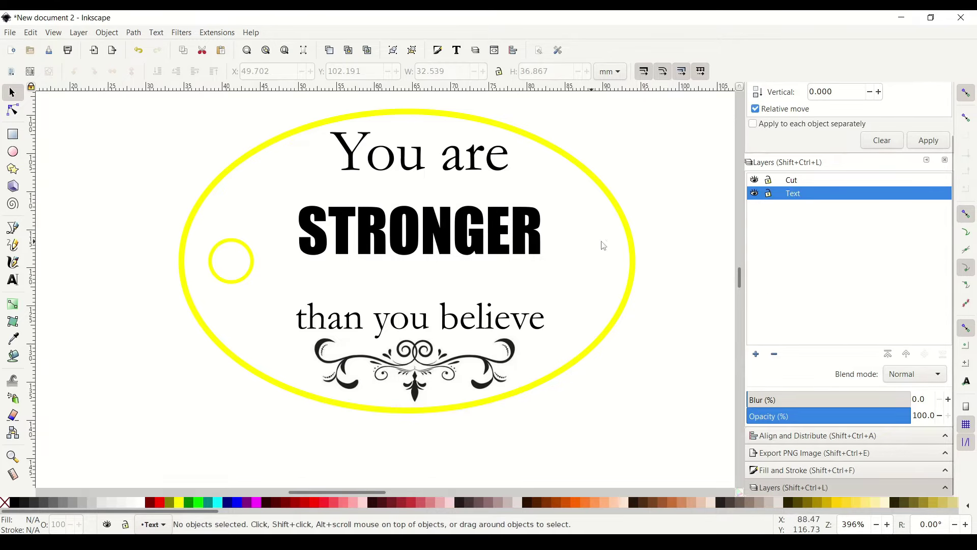
Step: Hide the Cut layer briefly and show it again, and hide the Text layer
{"action": "left_click", "coordinate": [755, 180]}
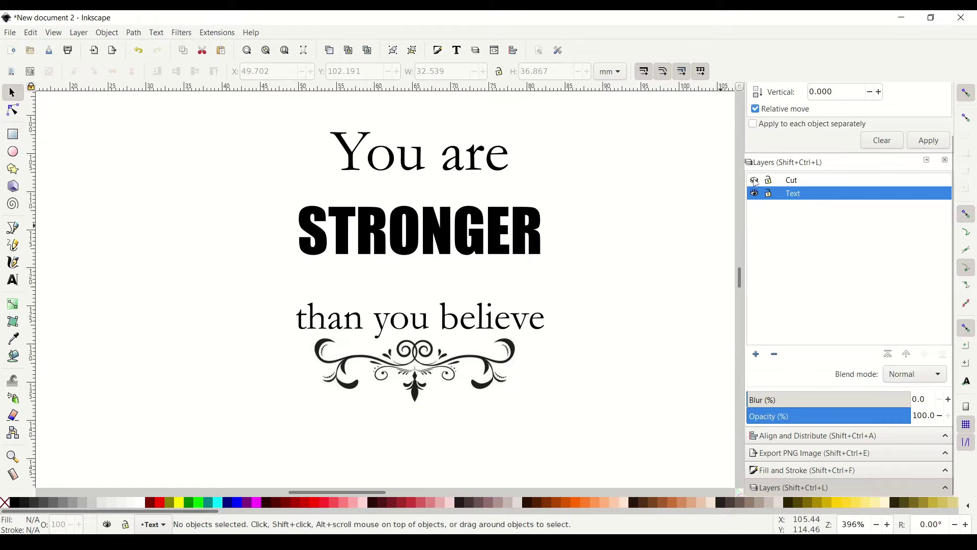
{"action": "left_click", "coordinate": [755, 180]}
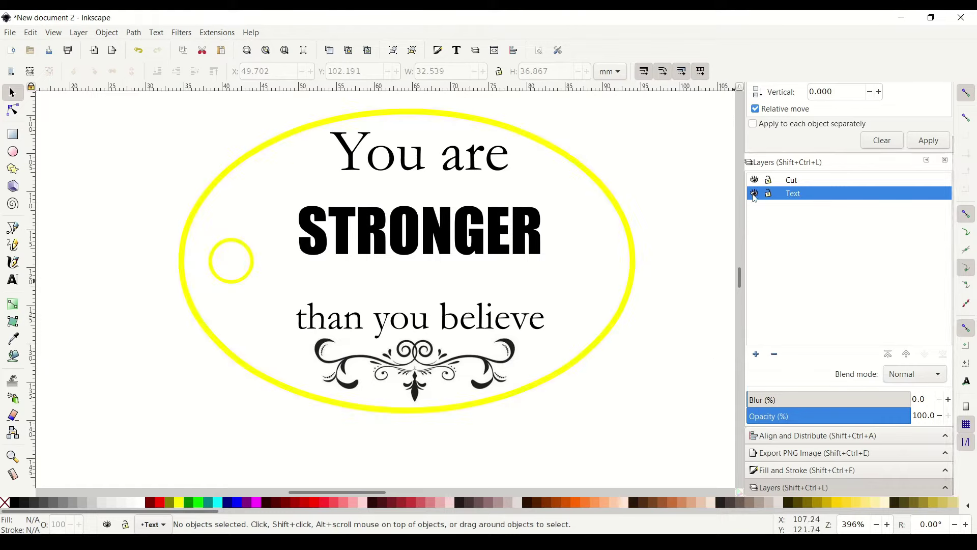
{"action": "left_click", "coordinate": [755, 194]}
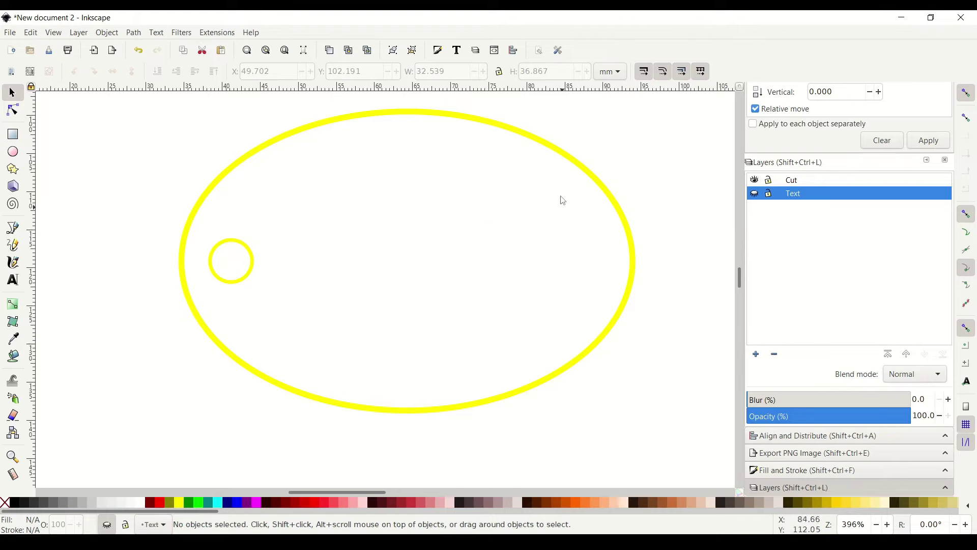
Step: Save the drawing as StrongerKeychain.svg in the Downloads folder with only the Cut layer visible
{"action": "left_click", "coordinate": [755, 196]}
{"action": "left_click", "coordinate": [755, 195]}
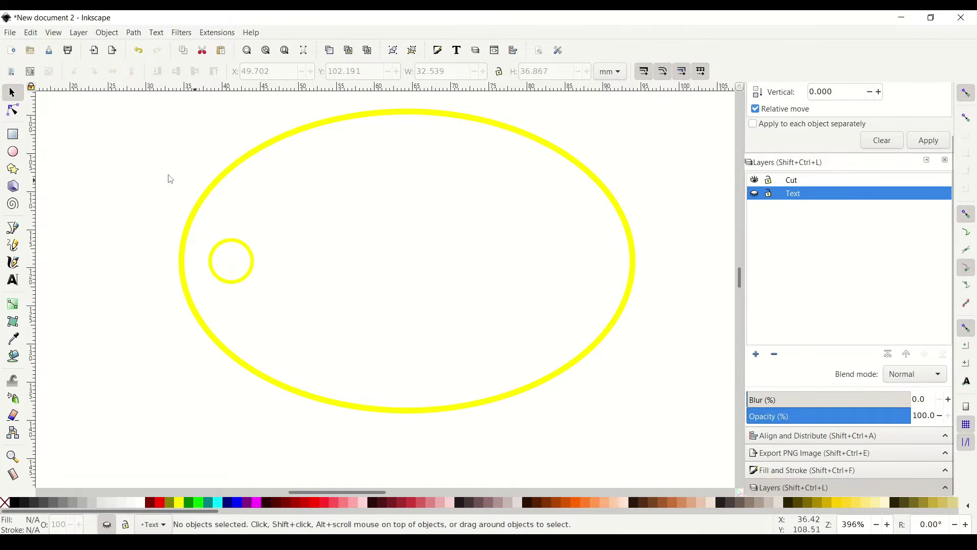
{"action": "key", "text": "ctrl+s"}
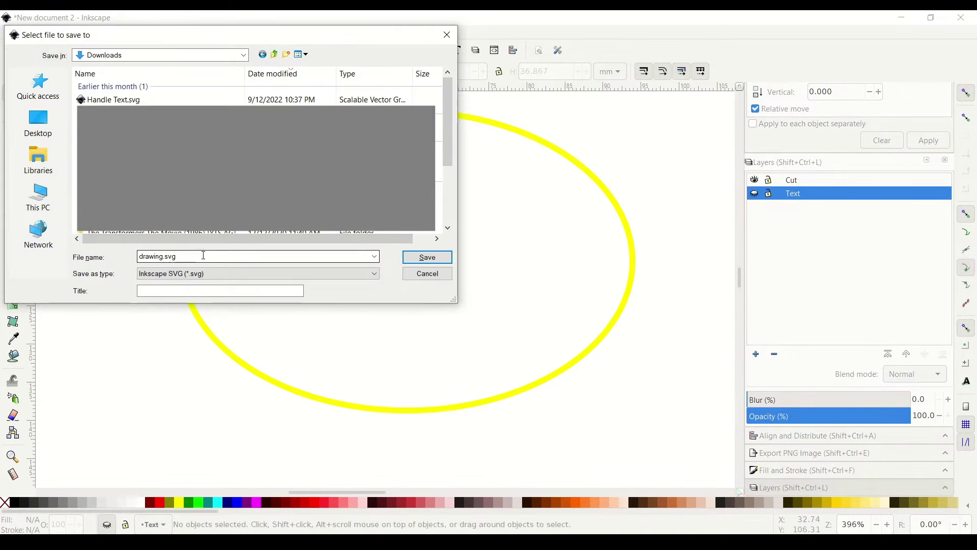
{"action": "double_click", "coordinate": [204, 256]}
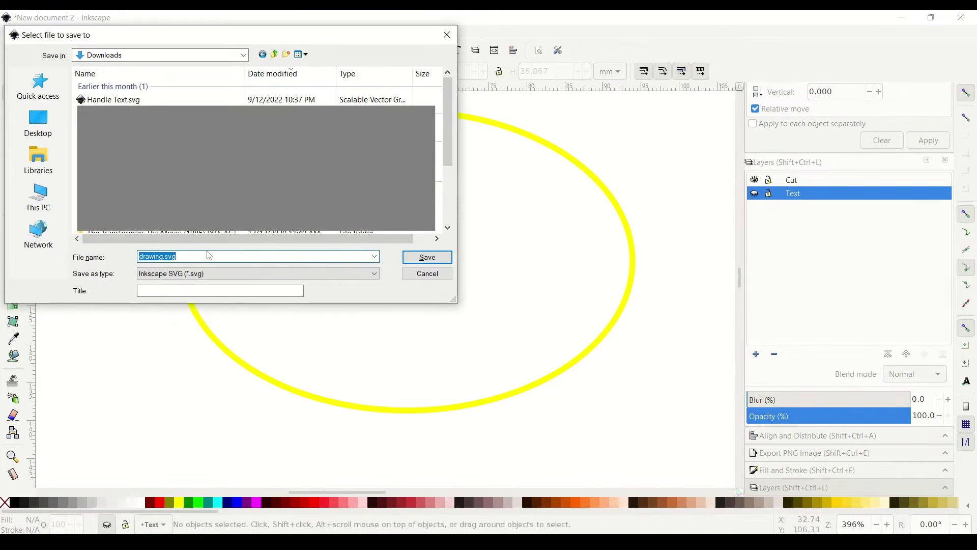
{"action": "type", "text": "StrongerKeycha"}
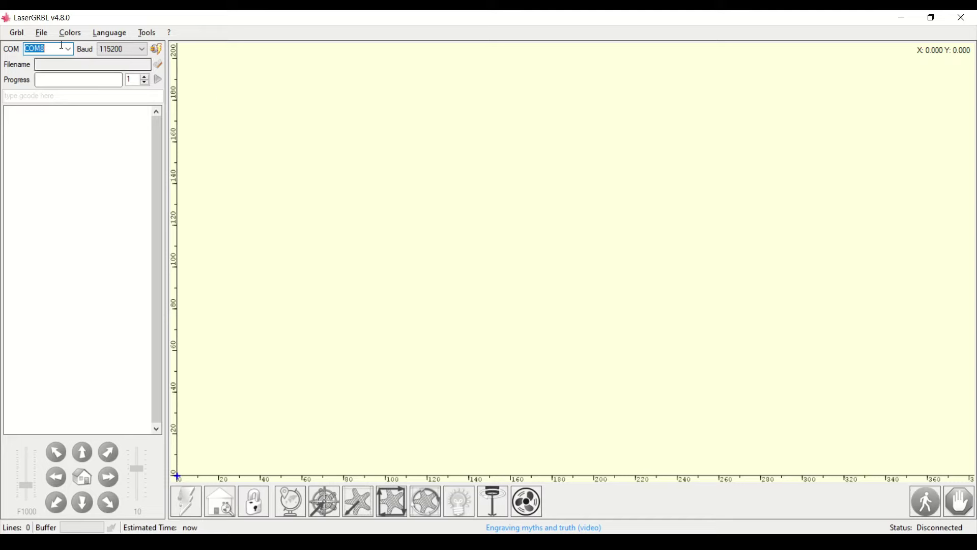
Step: Switch to LaserGRBL and open StrongerKeychain.png from the Downloads folder for raster import
{"action": "left_click", "coordinate": [42, 33]}
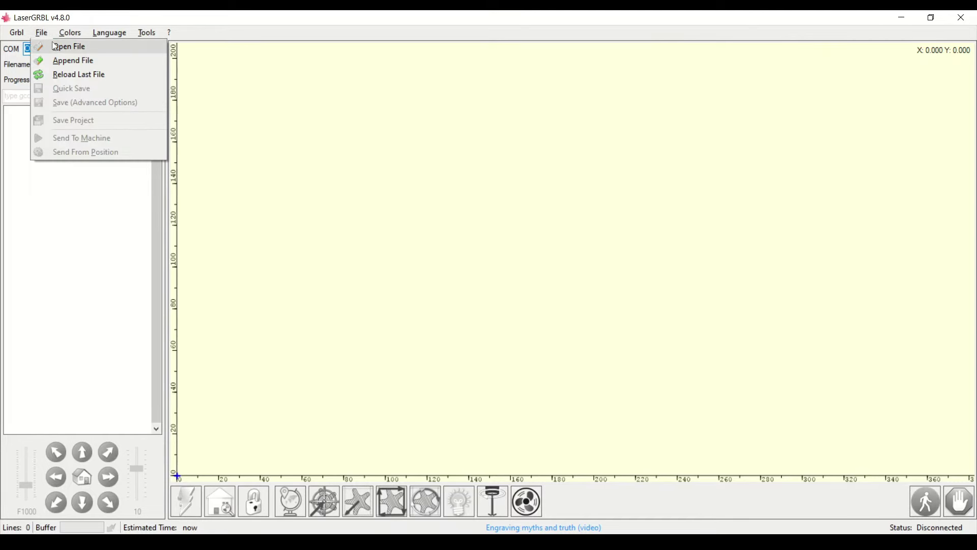
{"action": "left_click", "coordinate": [55, 46]}
{"action": "scroll", "coordinate": [81, 148], "scroll_direction": "up", "scroll_amount": 1}
{"action": "left_click", "coordinate": [61, 140]}
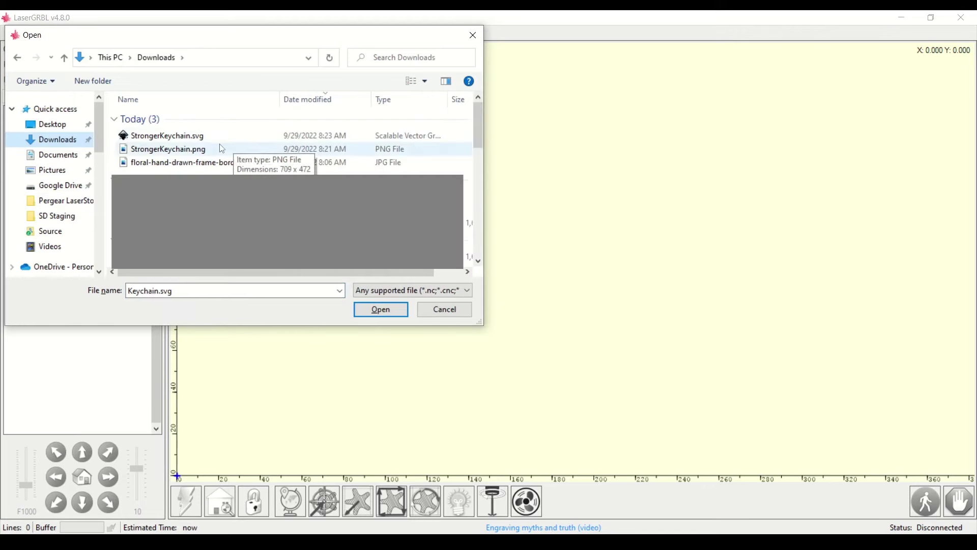
{"action": "left_click", "coordinate": [188, 154]}
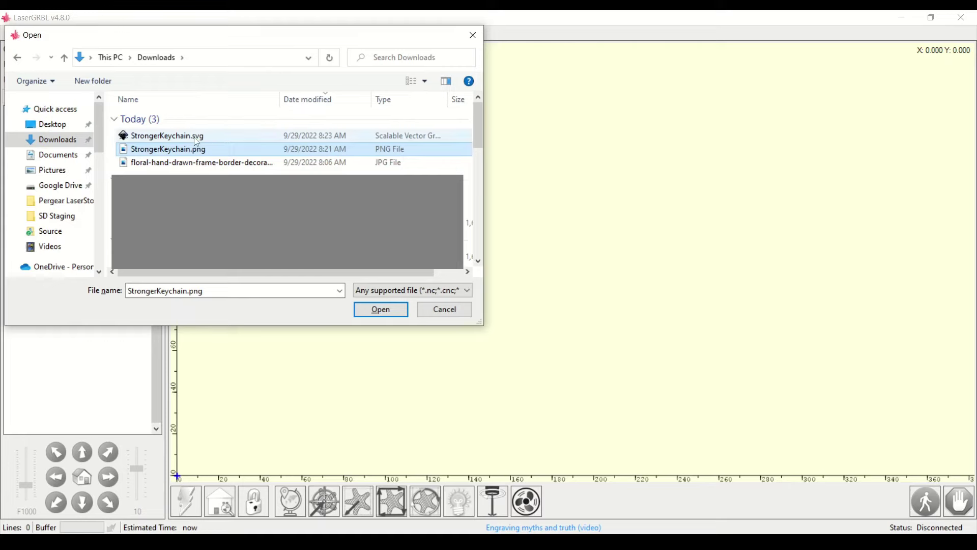
{"action": "key", "text": "Up"}
{"action": "left_click", "coordinate": [203, 151]}
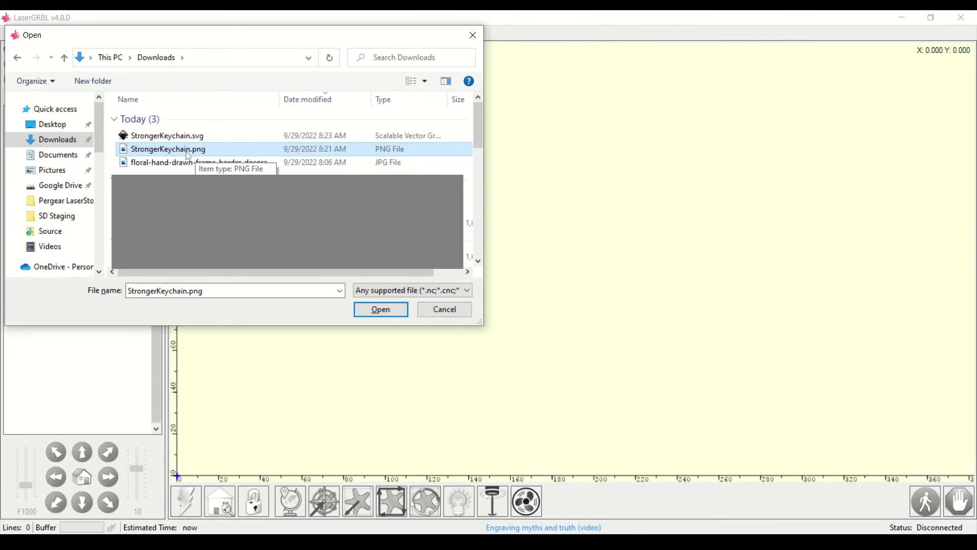
{"action": "double_click", "coordinate": [189, 150]}
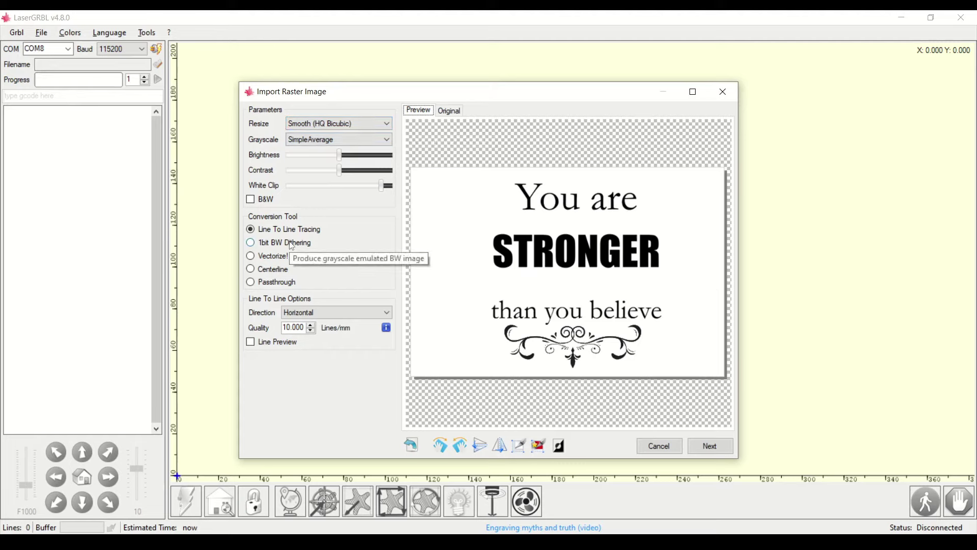
Step: Lower White Clip to 31, and raise it again until the oval outline and hole drop out of the preview
{"action": "left_click_drag", "start_coordinate": [384, 188], "coordinate": [320, 196]}
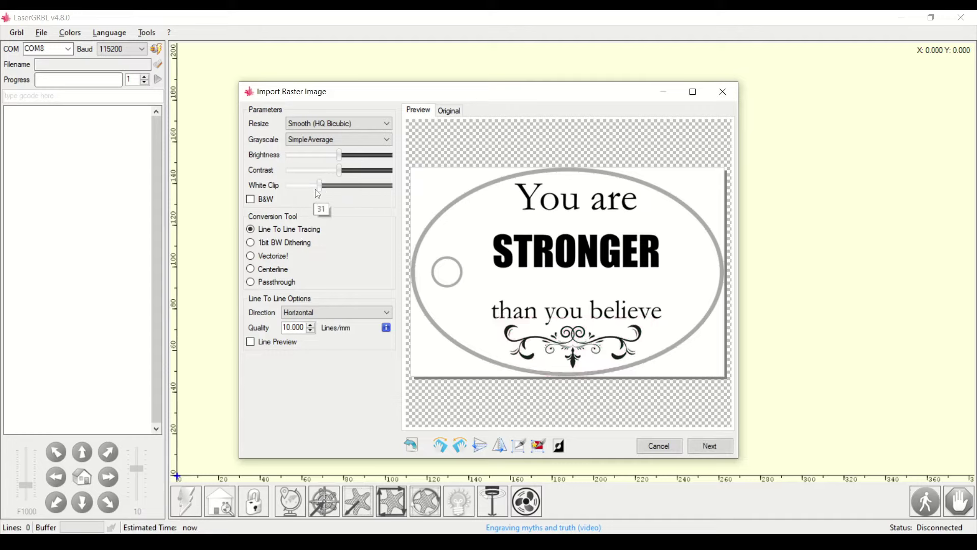
{"action": "left_click_drag", "start_coordinate": [321, 188], "coordinate": [380, 187]}
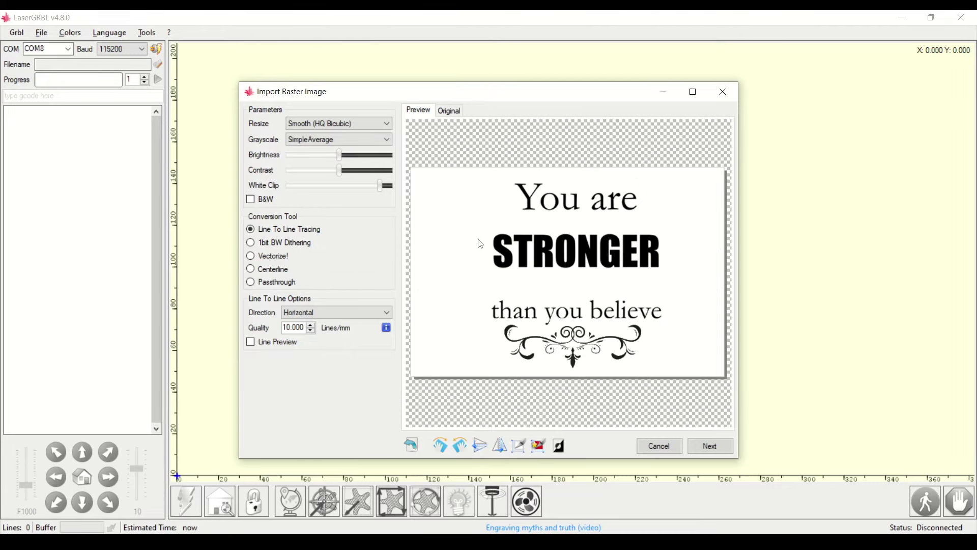
Step: Try the 1bit BW Dithering, Vectorize!, Centerline and Passthrough conversions, and return to Line To Line Tracing
{"action": "left_click", "coordinate": [282, 245]}
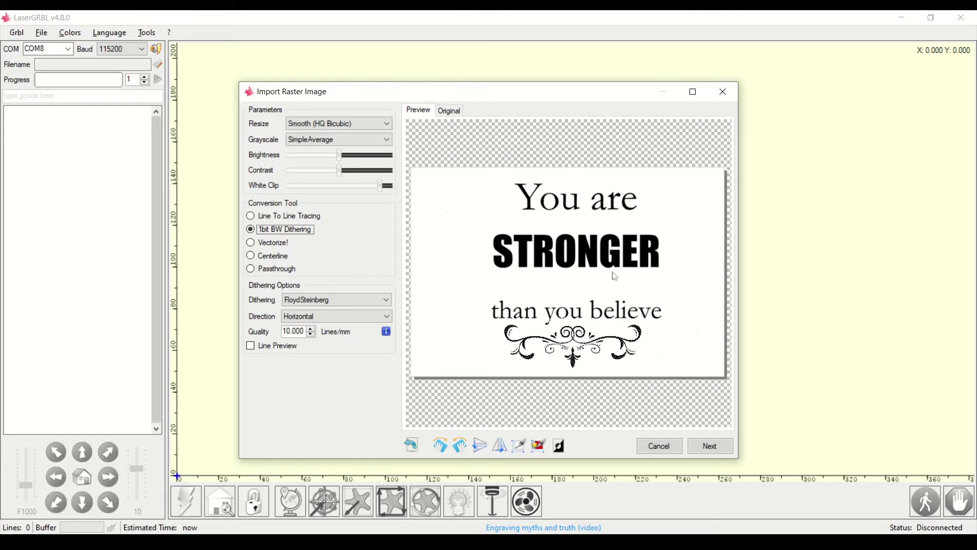
{"action": "left_click", "coordinate": [359, 303]}
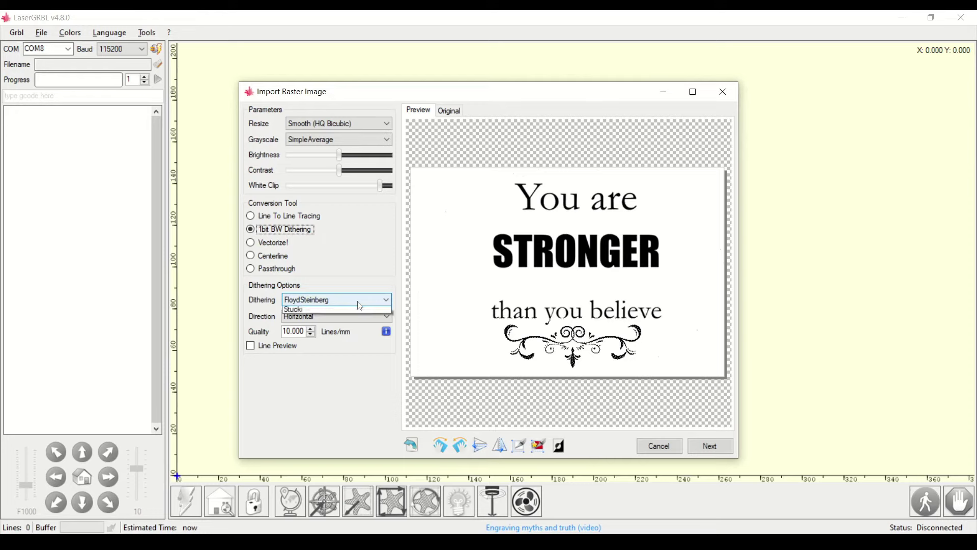
{"action": "left_click", "coordinate": [359, 304]}
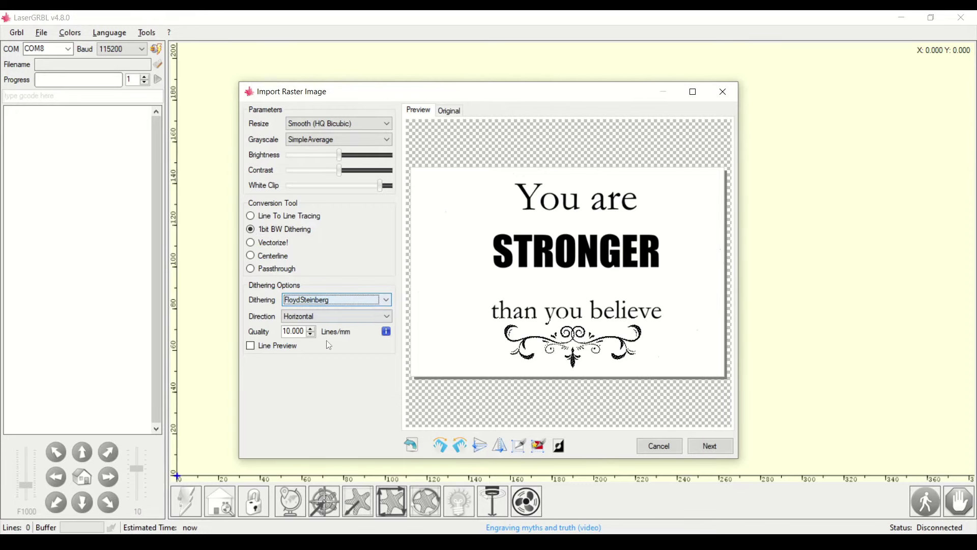
{"action": "left_click", "coordinate": [273, 244]}
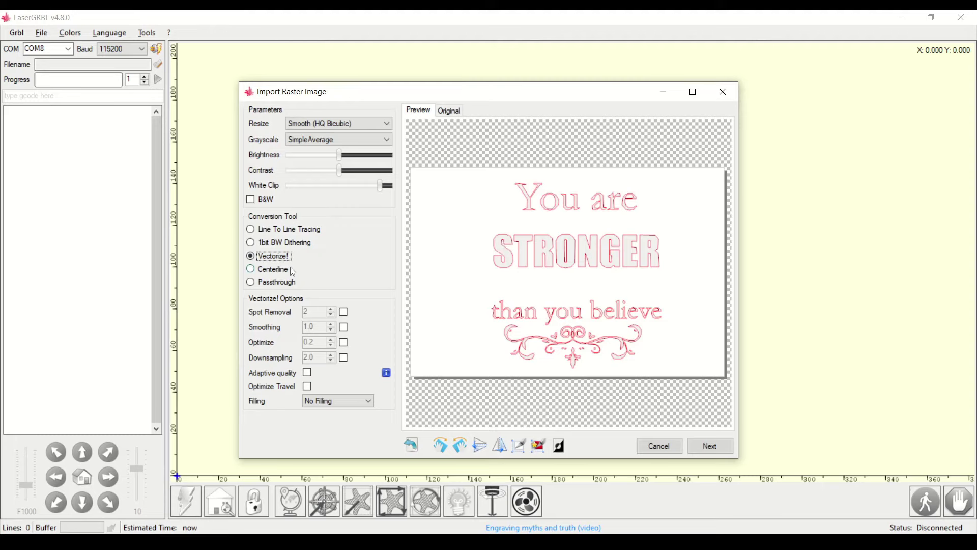
{"action": "left_click", "coordinate": [281, 273]}
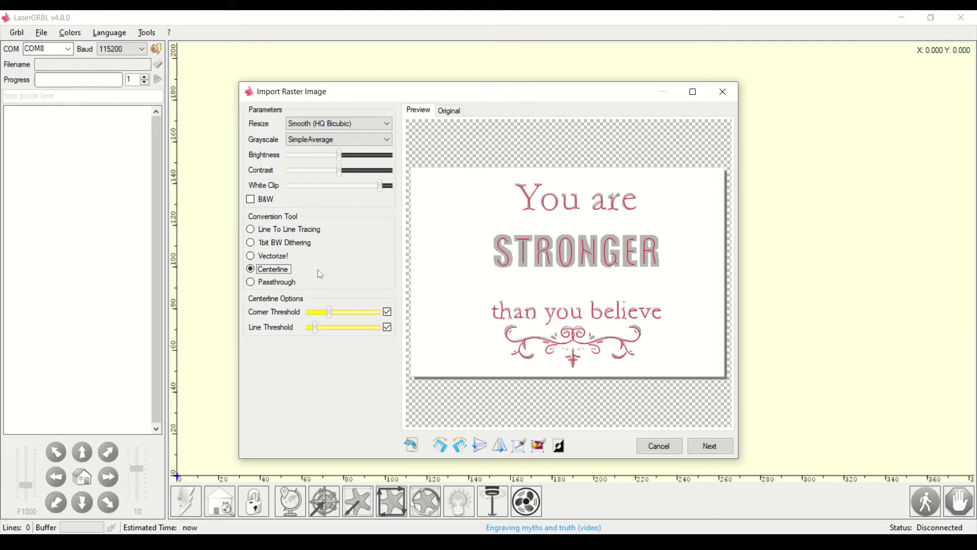
{"action": "left_click", "coordinate": [296, 284]}
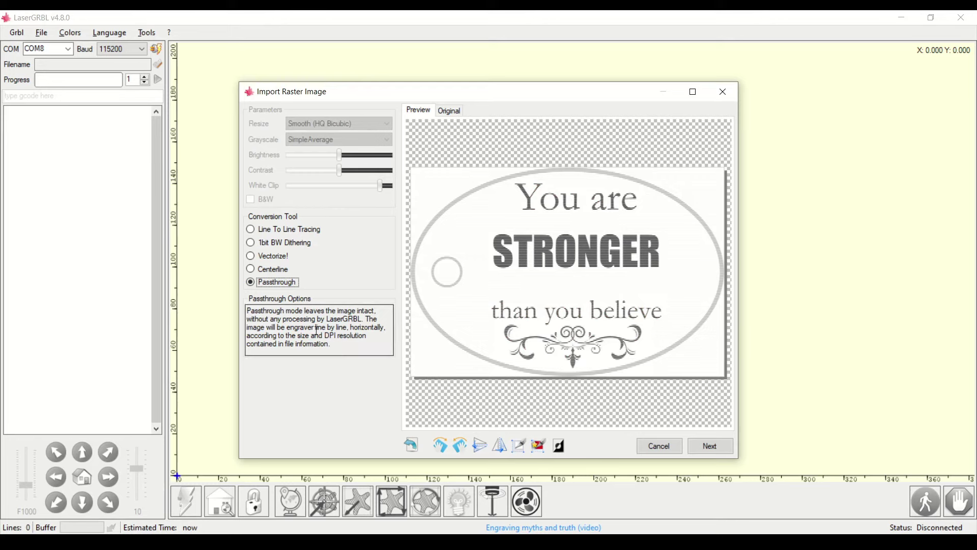
{"action": "left_click", "coordinate": [289, 230]}
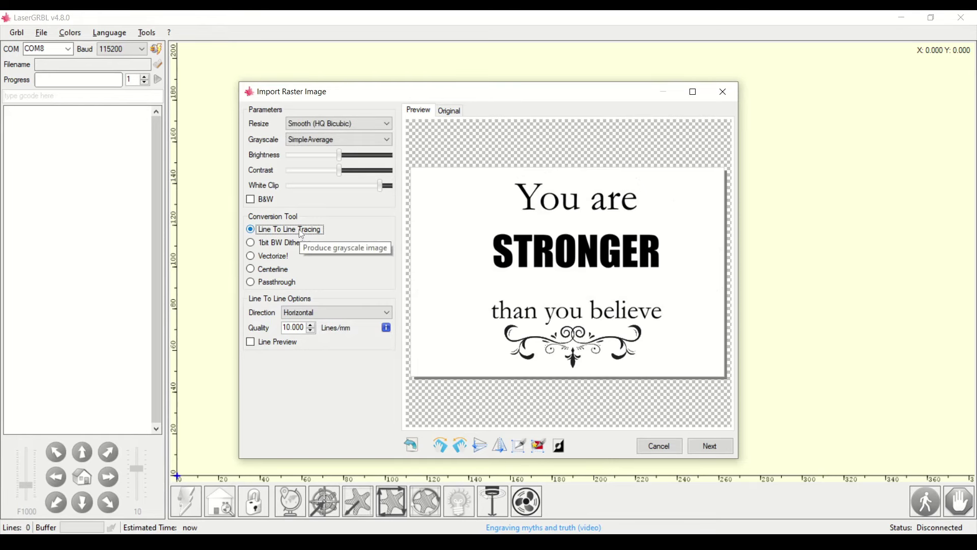
Step: Review the available line tracing directions and briefly preview the engraving lines
{"action": "left_click", "coordinate": [338, 311]}
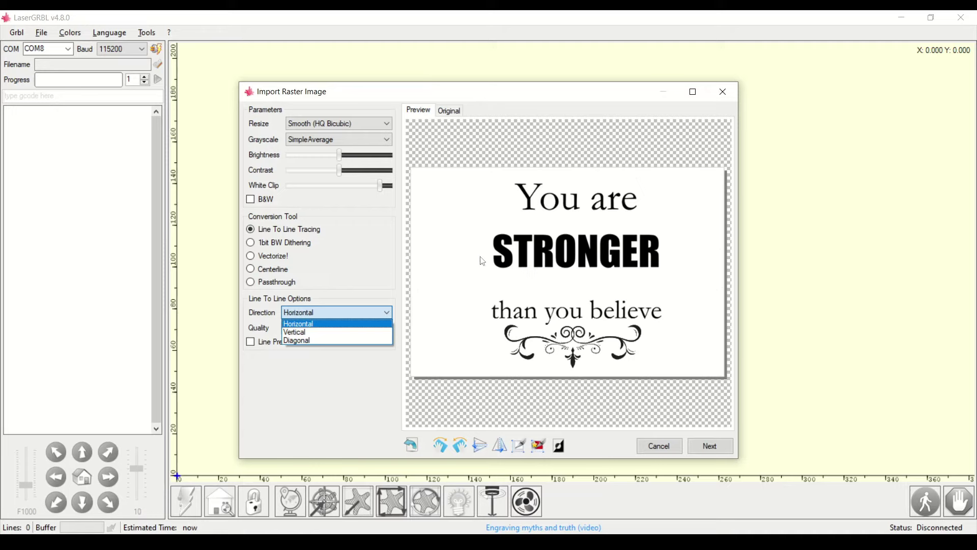
{"action": "left_click", "coordinate": [325, 375]}
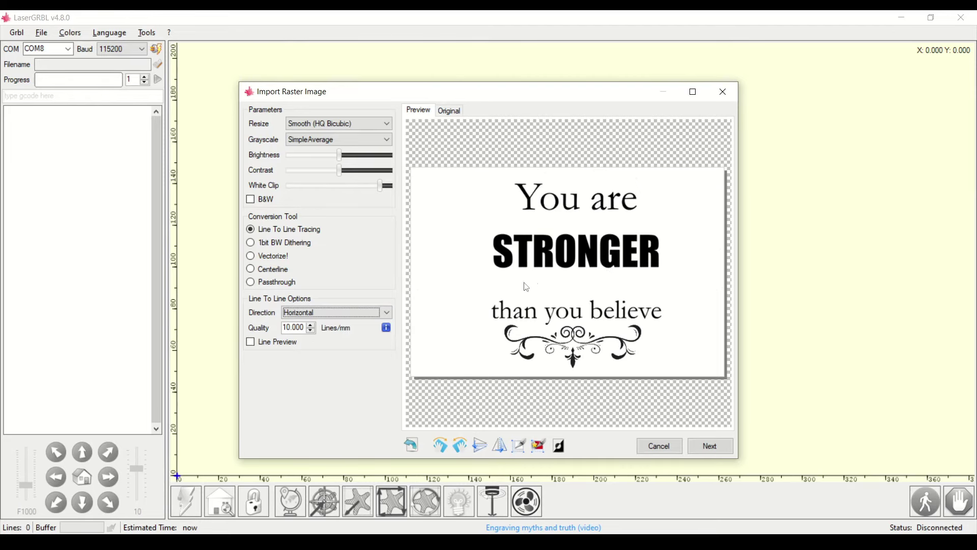
{"action": "left_click", "coordinate": [291, 346]}
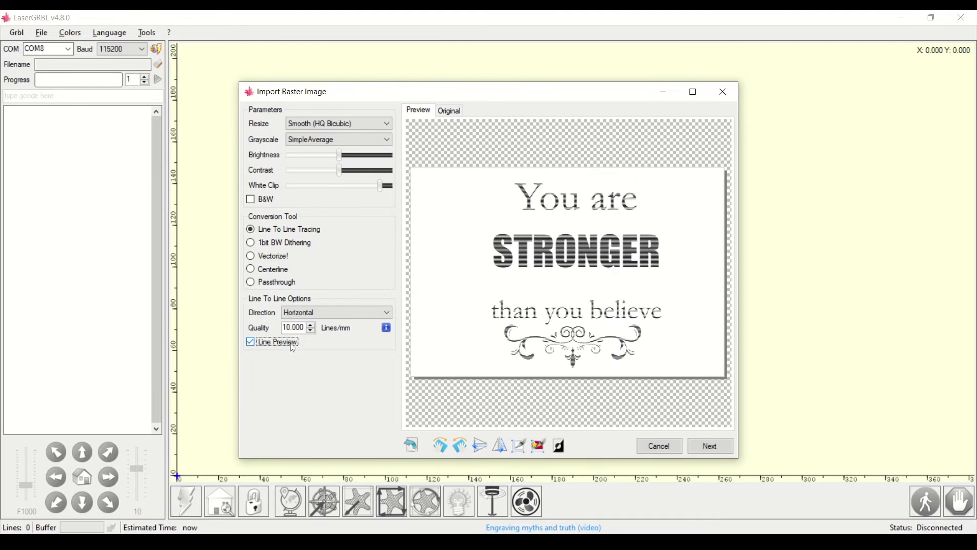
{"action": "left_click", "coordinate": [268, 347]}
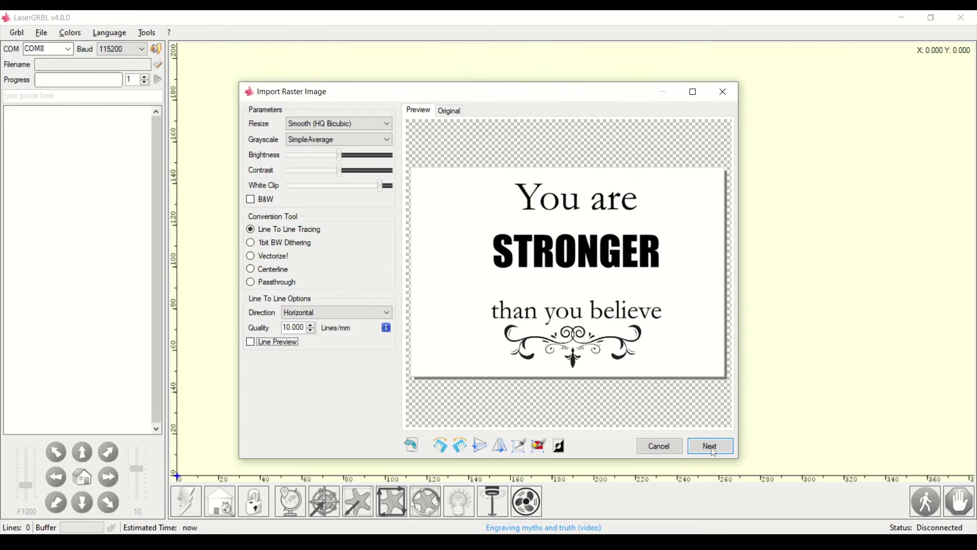
Step: Continue to the target image settings, enable Autosize at 300 DPI, and create the engraving with S-MAX 300
{"action": "left_click", "coordinate": [711, 446]}
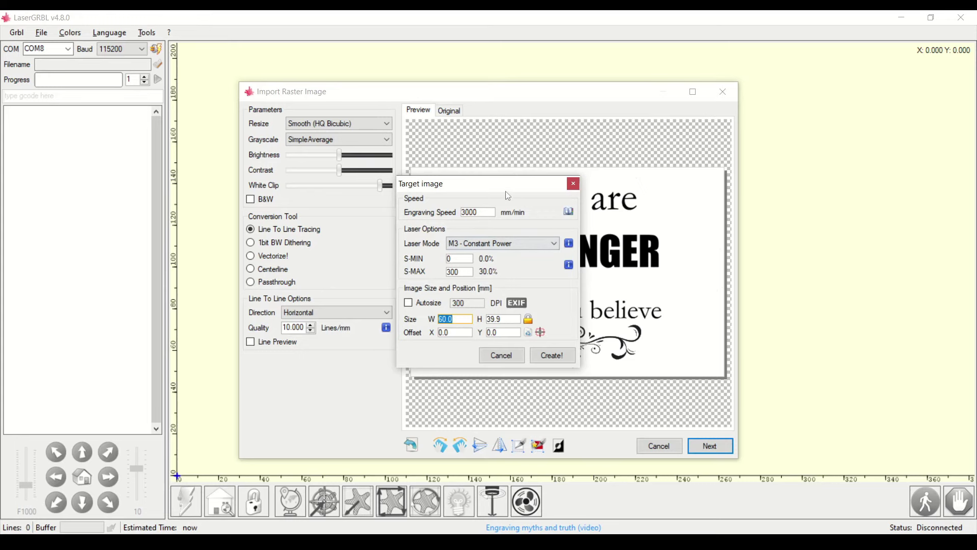
{"action": "left_click_drag", "start_coordinate": [487, 185], "coordinate": [577, 159]}
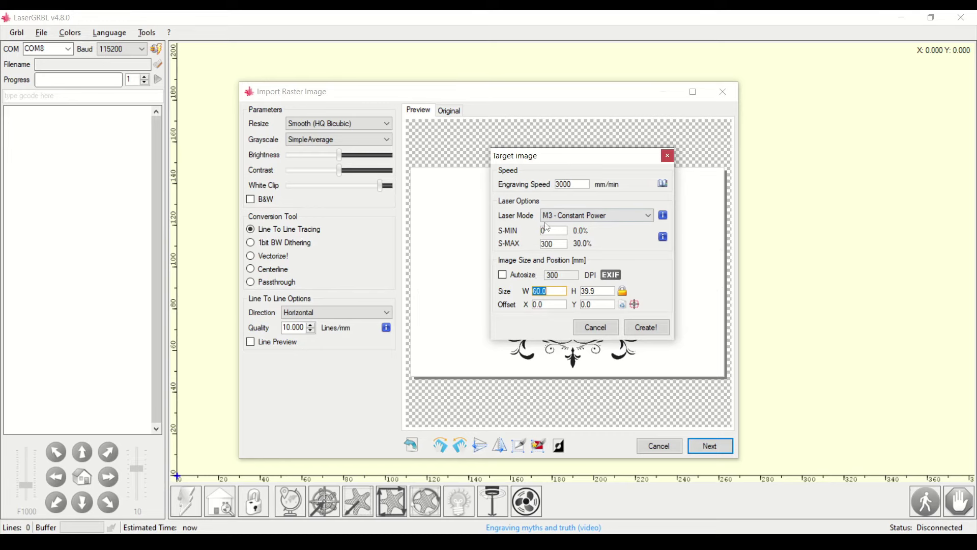
{"action": "left_click", "coordinate": [575, 185]}
{"action": "double_click", "coordinate": [555, 243]}
{"action": "type", "text": "1000"}
{"action": "left_click", "coordinate": [560, 229]}
{"action": "key", "text": "shift+Tab"}
{"action": "left_click", "coordinate": [502, 275]}
{"action": "left_click", "coordinate": [565, 275]}
{"action": "key", "text": "BackSpace"}
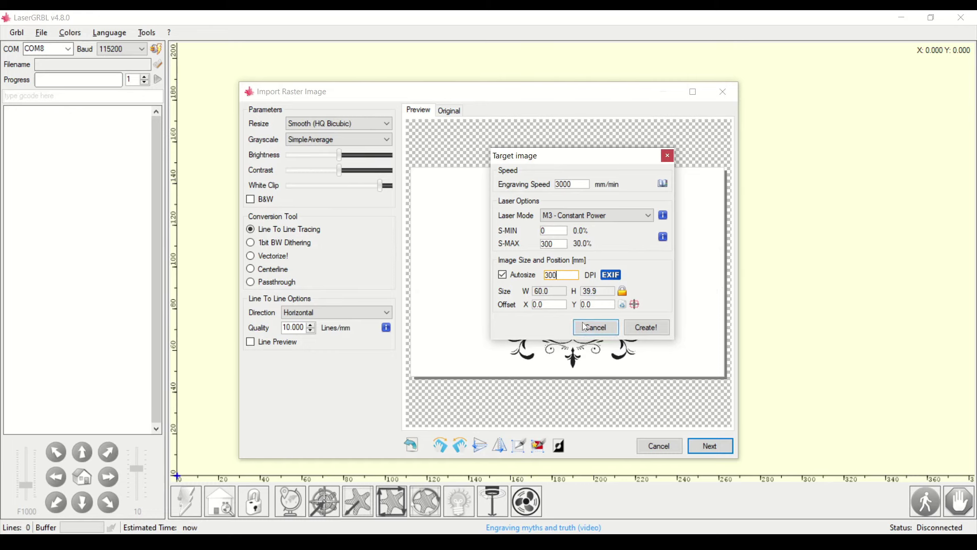
{"action": "left_click", "coordinate": [648, 329]}
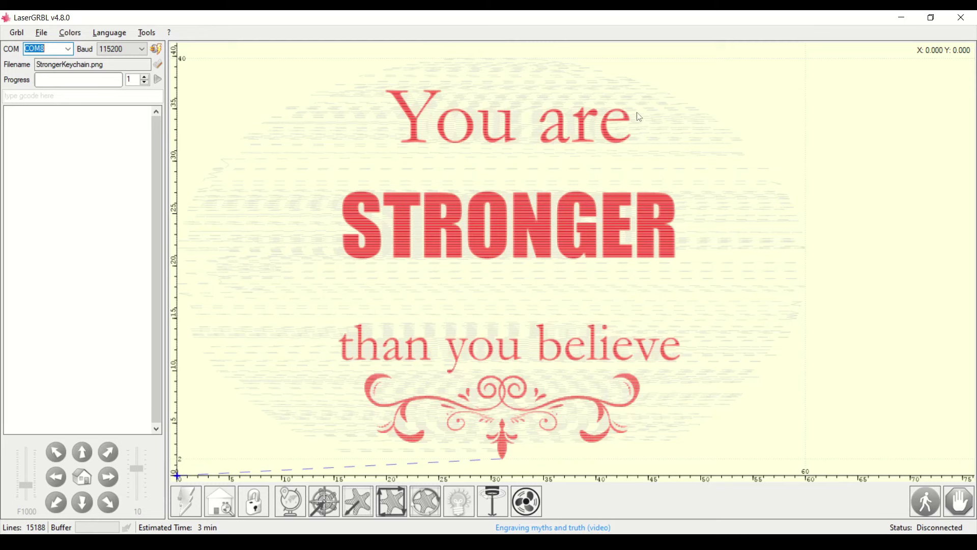
Step: Append StrongerKeychain.svg to the loaded engraving and create its cut path in M3 - Constant Power mode
{"action": "left_click", "coordinate": [41, 34]}
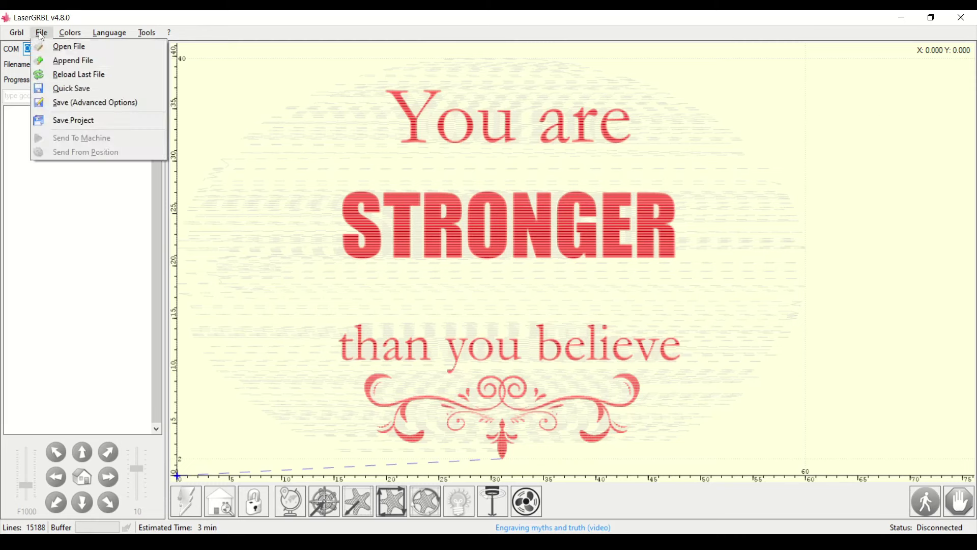
{"action": "left_click", "coordinate": [72, 61]}
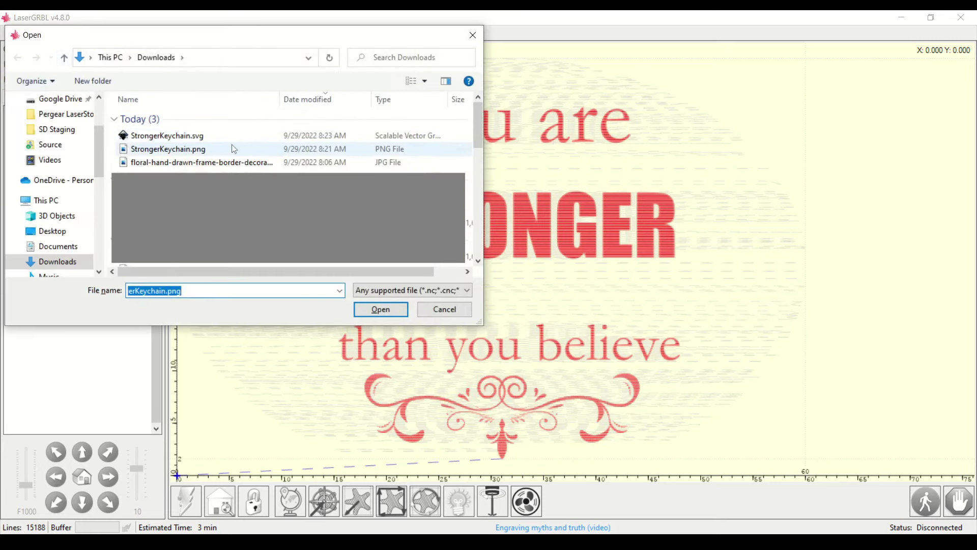
{"action": "double_click", "coordinate": [197, 139]}
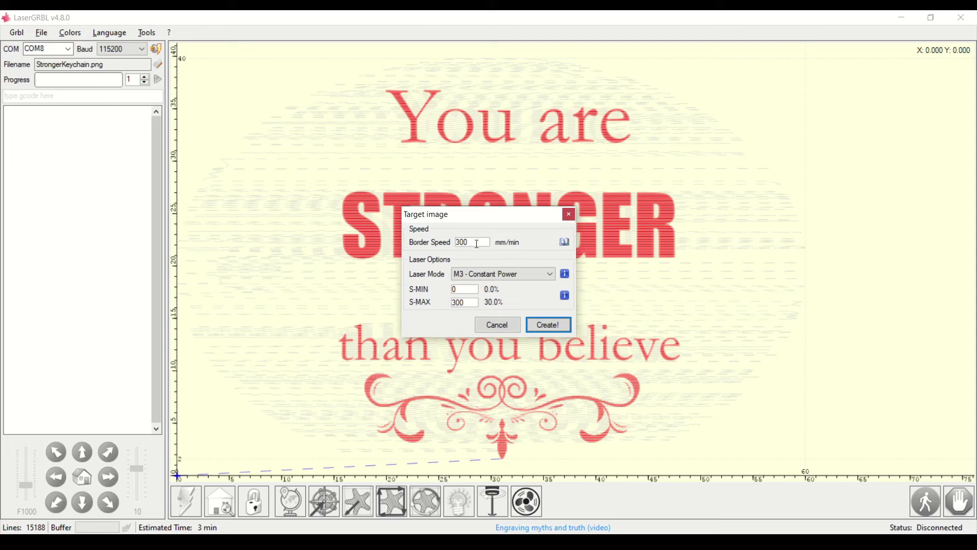
{"action": "left_click_drag", "start_coordinate": [477, 244], "coordinate": [453, 244]}
{"action": "left_click_drag", "start_coordinate": [469, 303], "coordinate": [455, 306]}
{"action": "left_click", "coordinate": [473, 305]}
{"action": "left_click", "coordinate": [550, 325]}
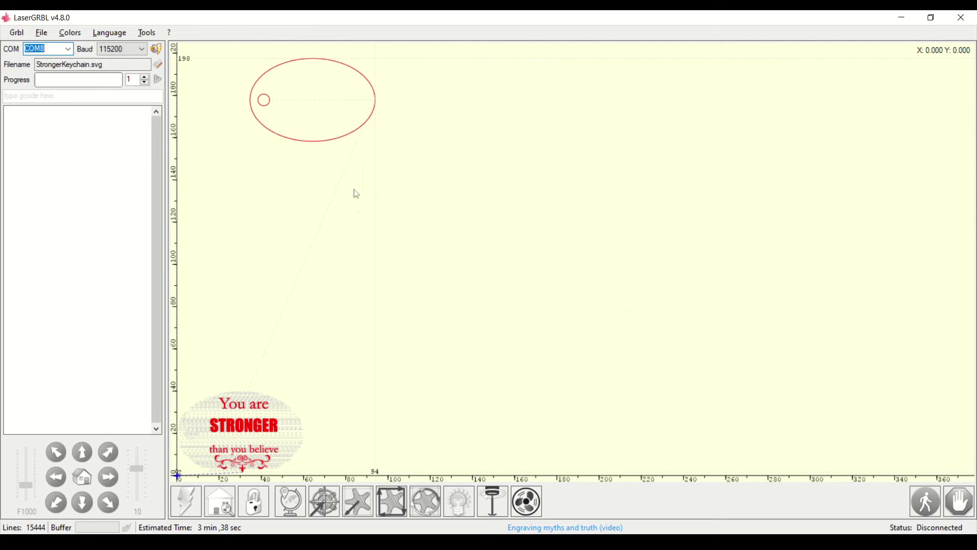
Step: Switch to Inkscape and compare how the keychain oval sits on the page in Keychain.svg and StrongerKeychain.svg
{"action": "left_click", "coordinate": [316, 155]}
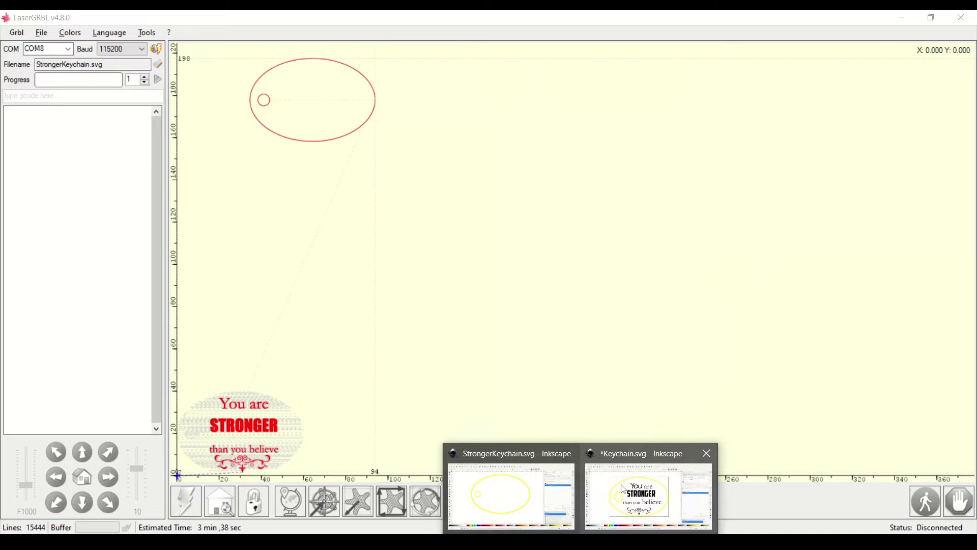
{"action": "left_click", "coordinate": [609, 465]}
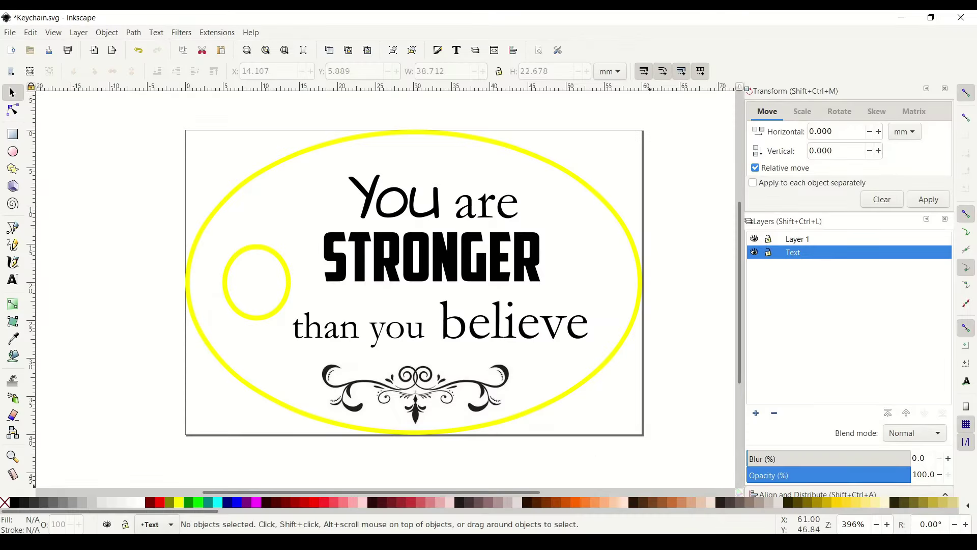
{"action": "left_click", "coordinate": [511, 491]}
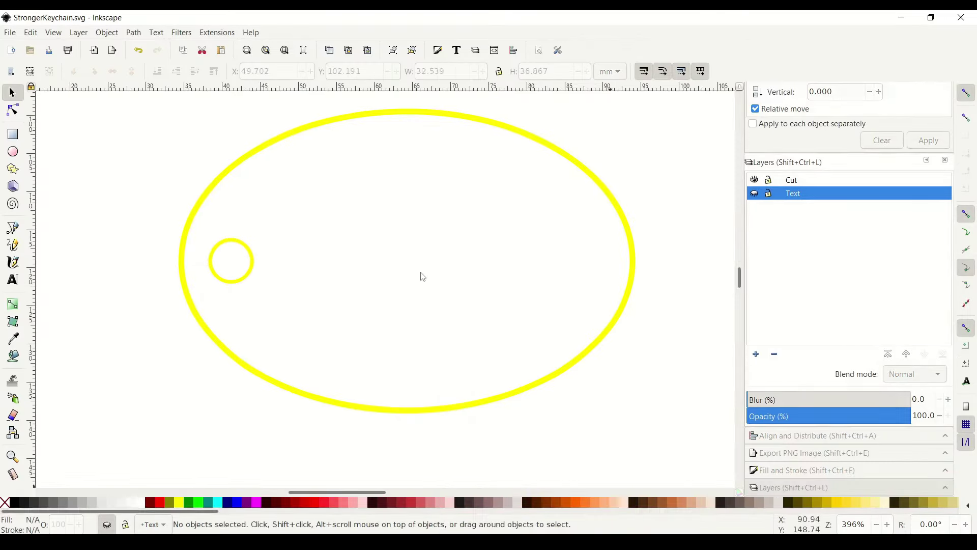
{"action": "scroll", "coordinate": [423, 274], "scroll_direction": "down", "scroll_amount": 5}
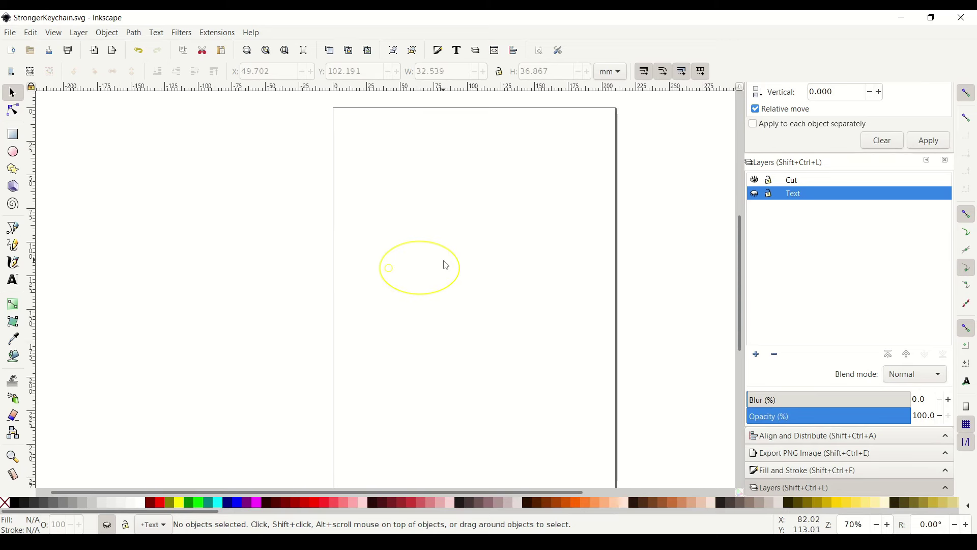
{"action": "scroll", "coordinate": [422, 255], "scroll_direction": "down", "scroll_amount": 1}
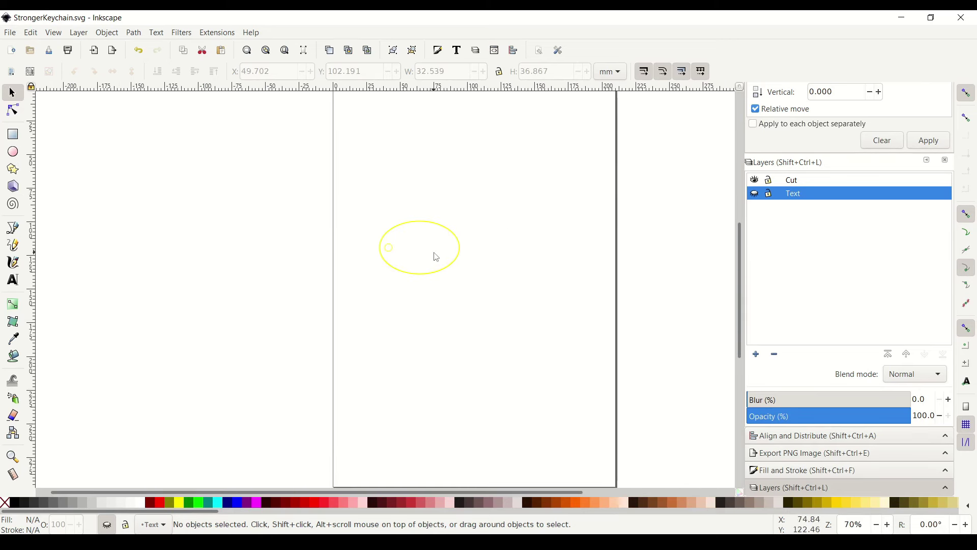
Step: Show the Text layer and move the complete keychain artwork, text and cut outlines together, to X 0 and Y 0 mm
{"action": "left_click", "coordinate": [756, 196]}
{"action": "key", "text": "ctrl+a"}
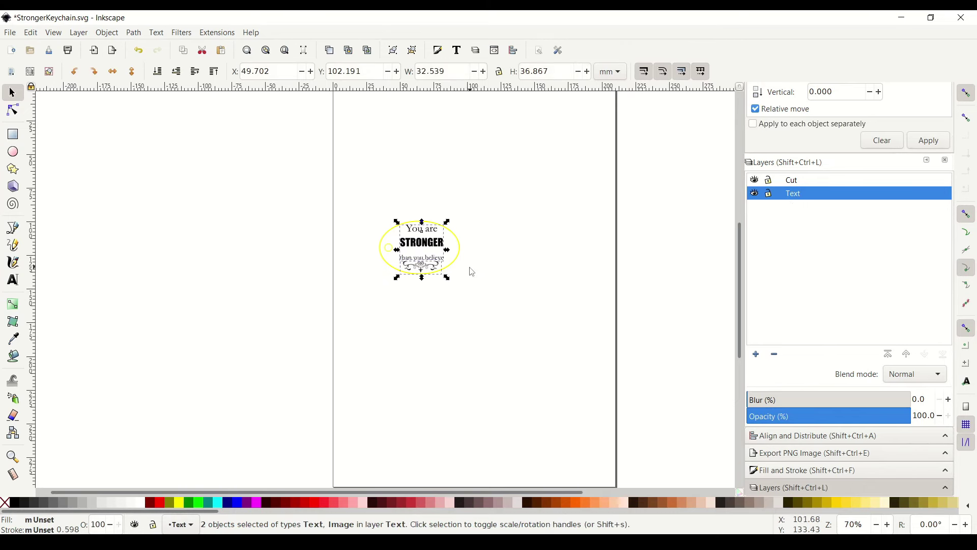
{"action": "key", "text": "Escape"}
{"action": "left_click_drag", "start_coordinate": [353, 192], "coordinate": [496, 311]}
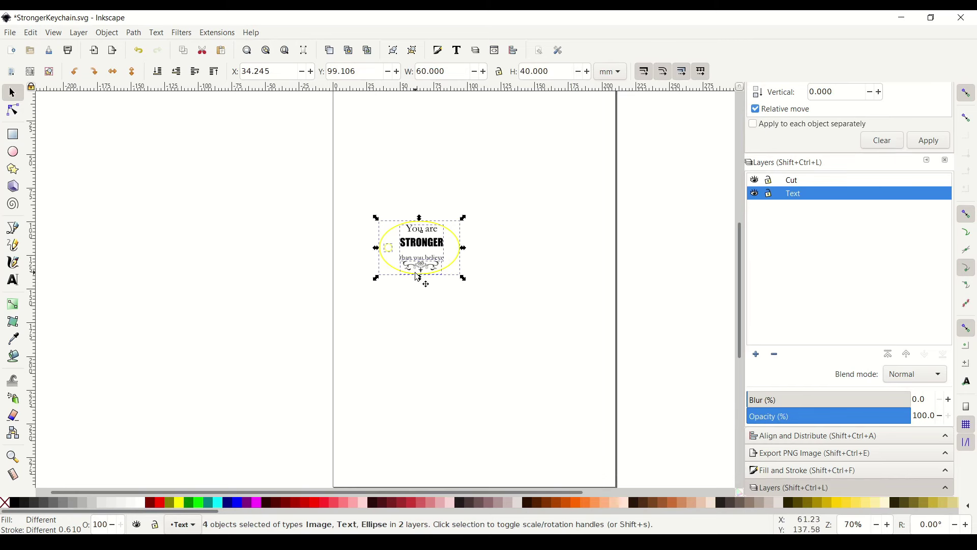
{"action": "scroll", "coordinate": [422, 313], "scroll_direction": "down", "scroll_amount": 1}
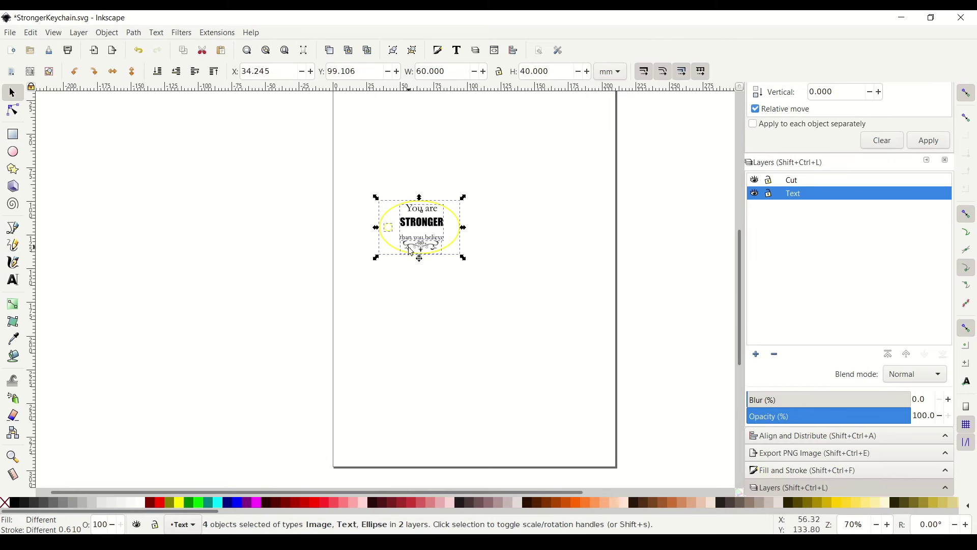
{"action": "double_click", "coordinate": [280, 72]}
{"action": "type", "text": "0"}
{"action": "key", "text": "Tab"}
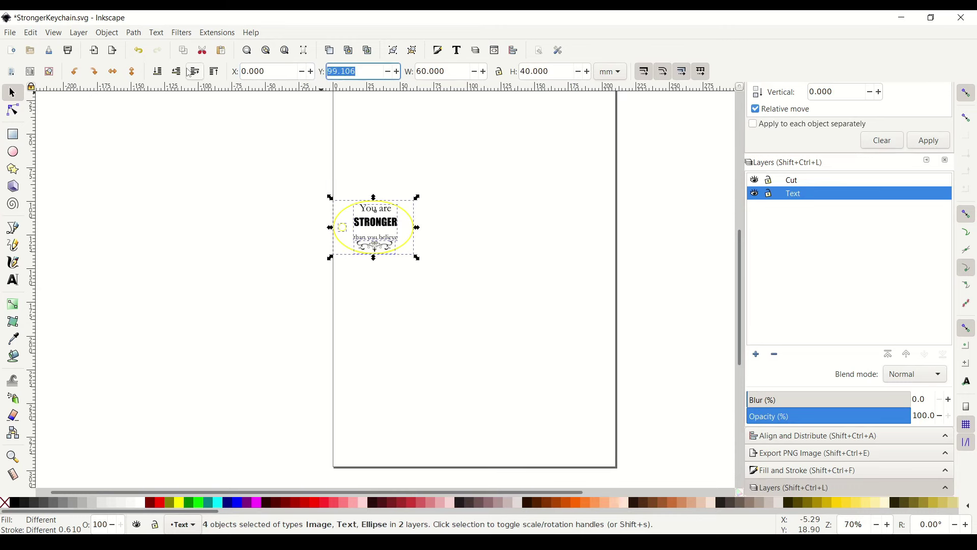
{"action": "key", "text": "BackSpace"}
{"action": "type", "text": "0"}
{"action": "key", "text": "Return"}
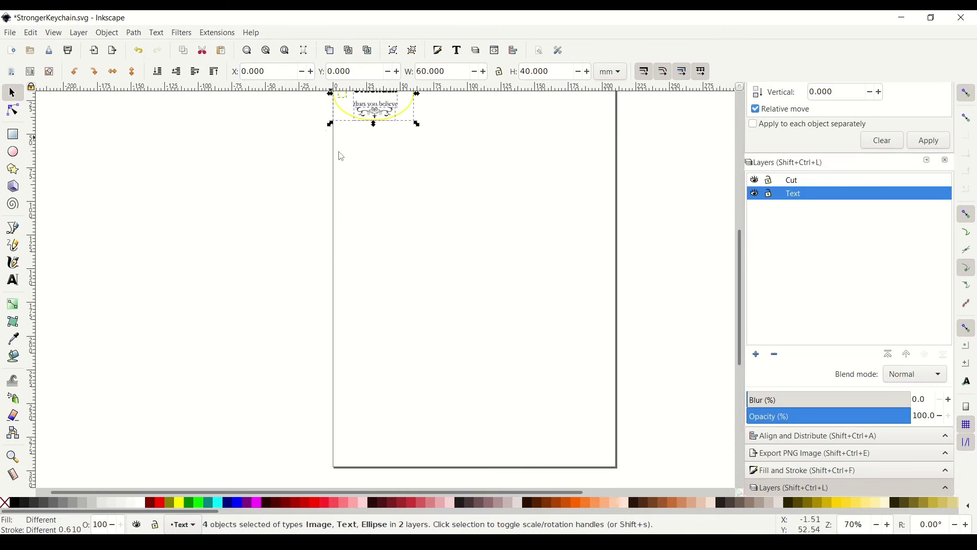
Step: Resize the page to fit the selected keychain artwork
{"action": "scroll", "coordinate": [356, 168], "scroll_direction": "up", "scroll_amount": 4}
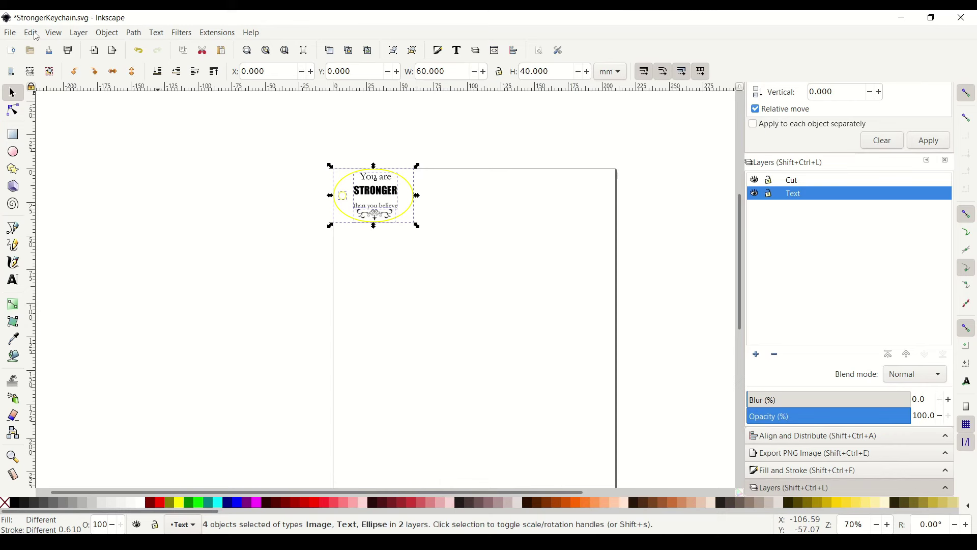
{"action": "left_click", "coordinate": [8, 32]}
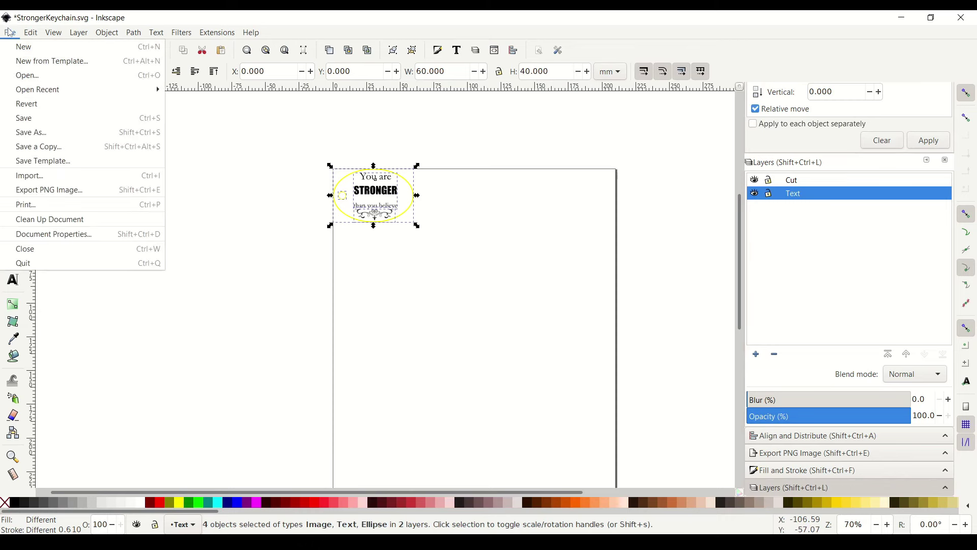
{"action": "mouse_move", "coordinate": [39, 34]}
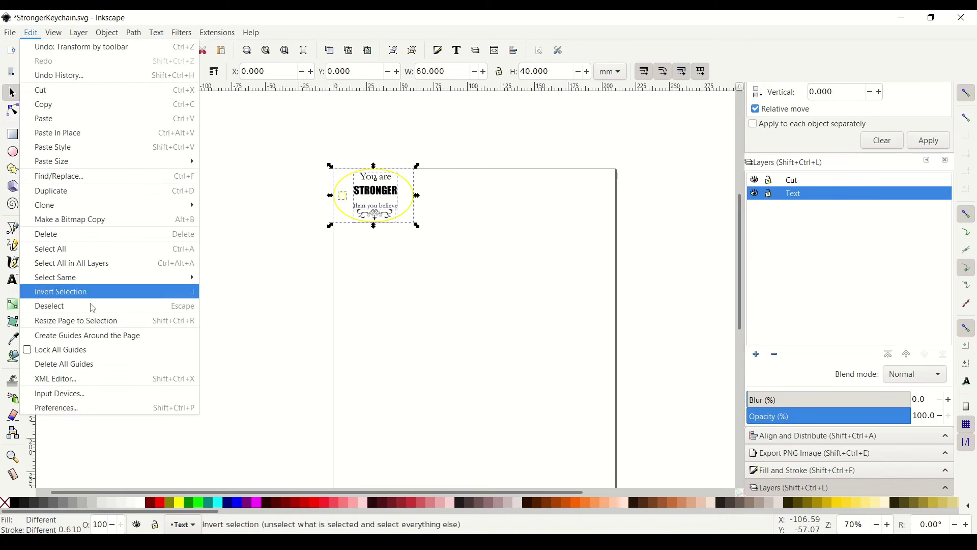
{"action": "left_click", "coordinate": [104, 322]}
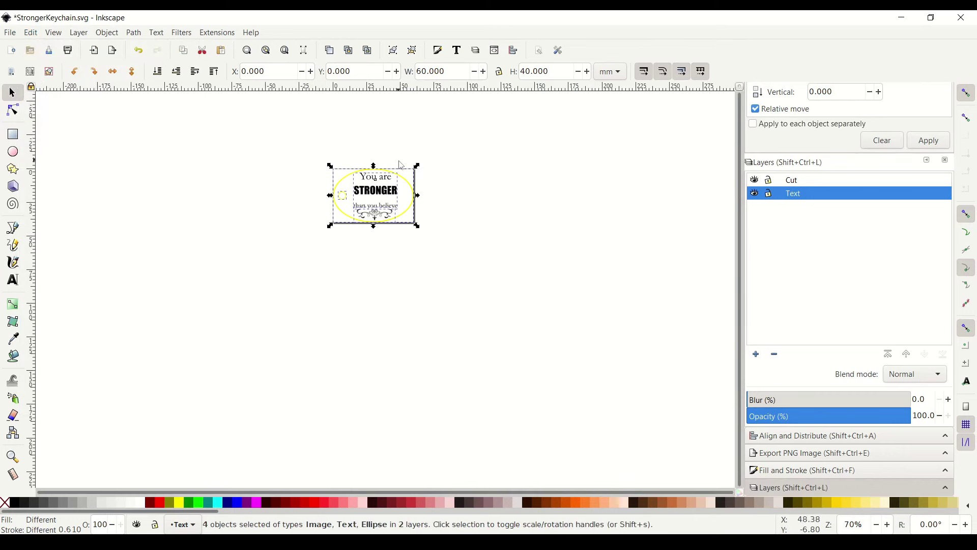
Step: Hide the Text layer so only the cut outlines show, and save StrongerKeychain.svg
{"action": "scroll", "coordinate": [387, 173], "scroll_direction": "up", "scroll_amount": 4}
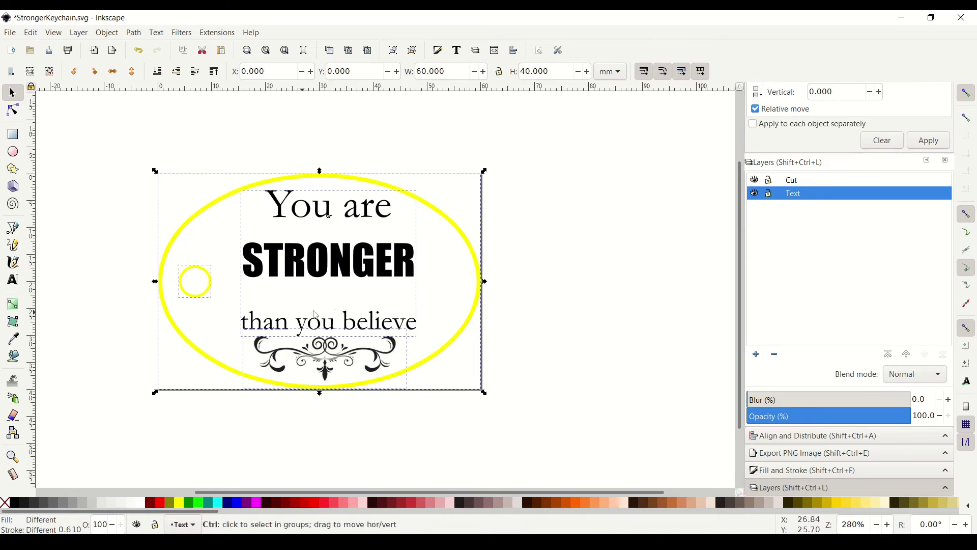
{"action": "left_click", "coordinate": [756, 196]}
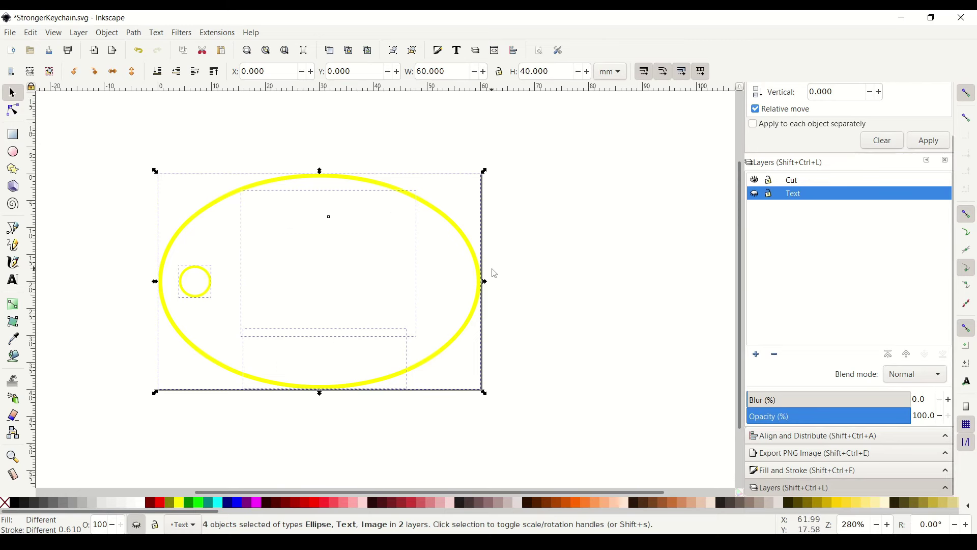
{"action": "key", "text": "ctrl+s"}
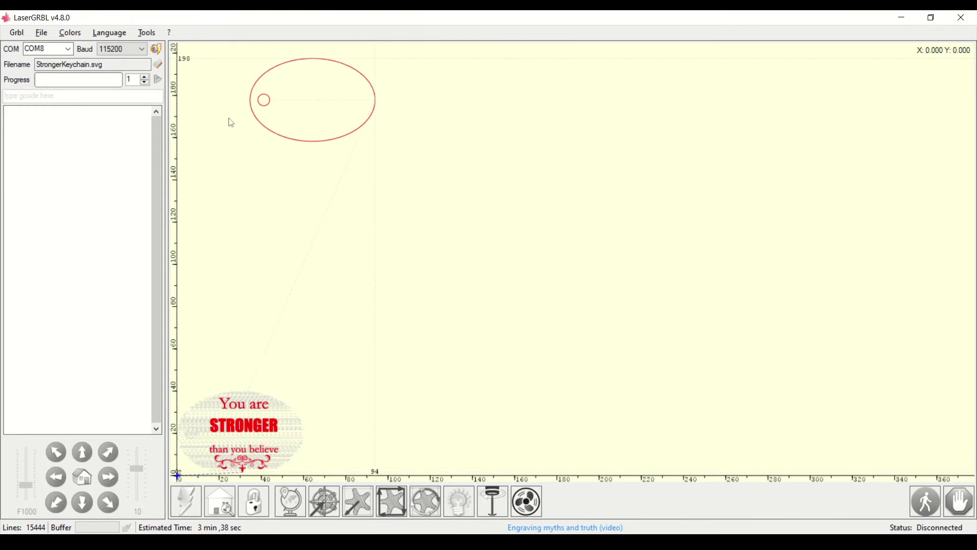
Step: Switch to LaserGRBL, open StrongerKeychain.png, and create the line-to-line engraving with Autosize at 300 DPI and S-MAX 300
{"action": "left_click", "coordinate": [41, 33]}
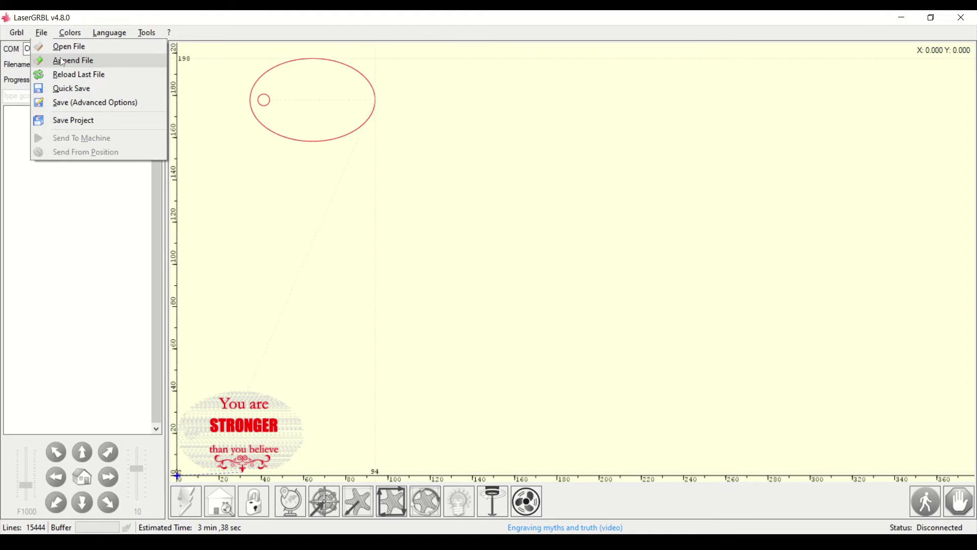
{"action": "left_click", "coordinate": [62, 46]}
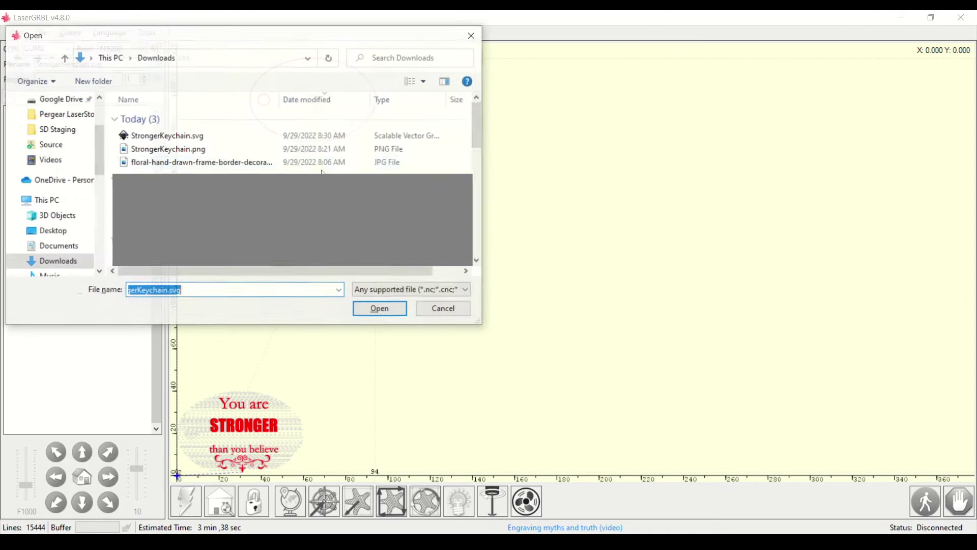
{"action": "double_click", "coordinate": [196, 152]}
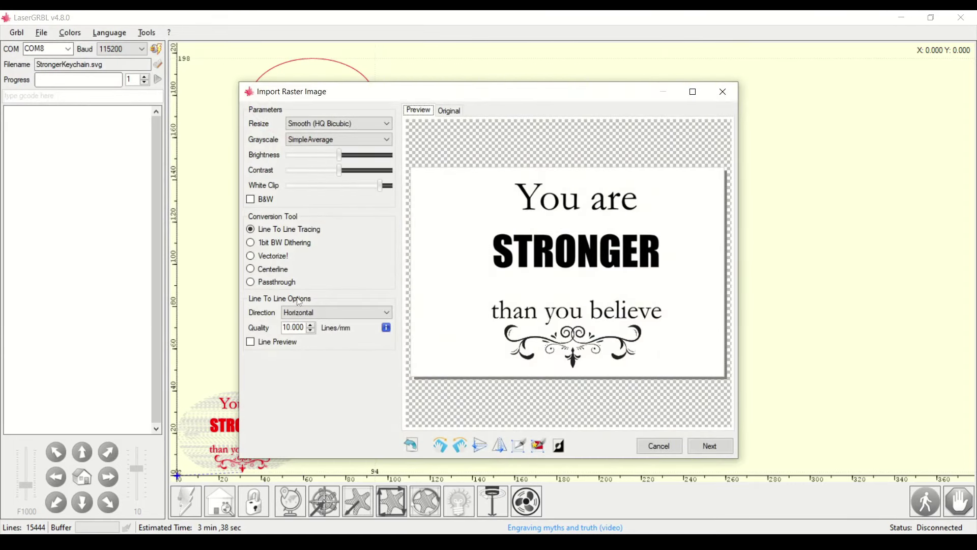
{"action": "left_click", "coordinate": [705, 448]}
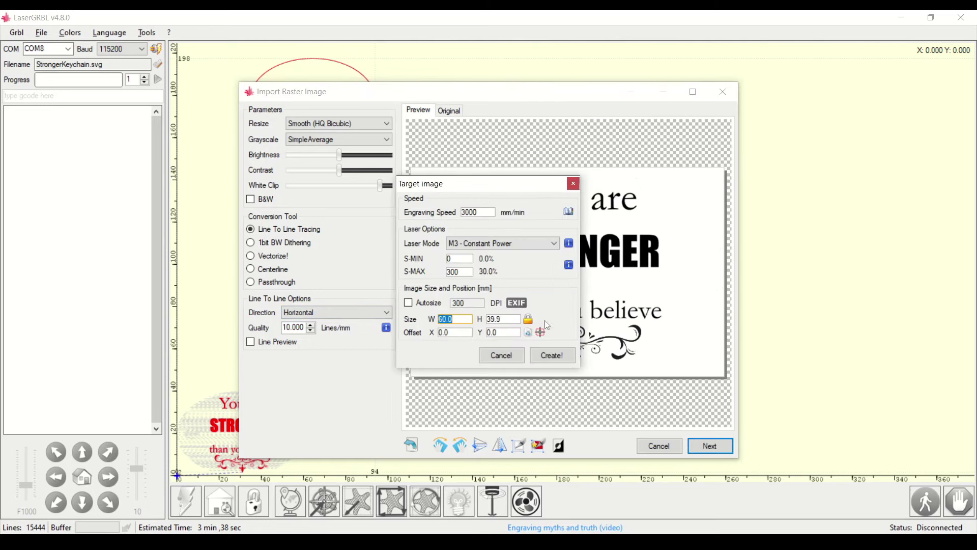
{"action": "left_click", "coordinate": [443, 303]}
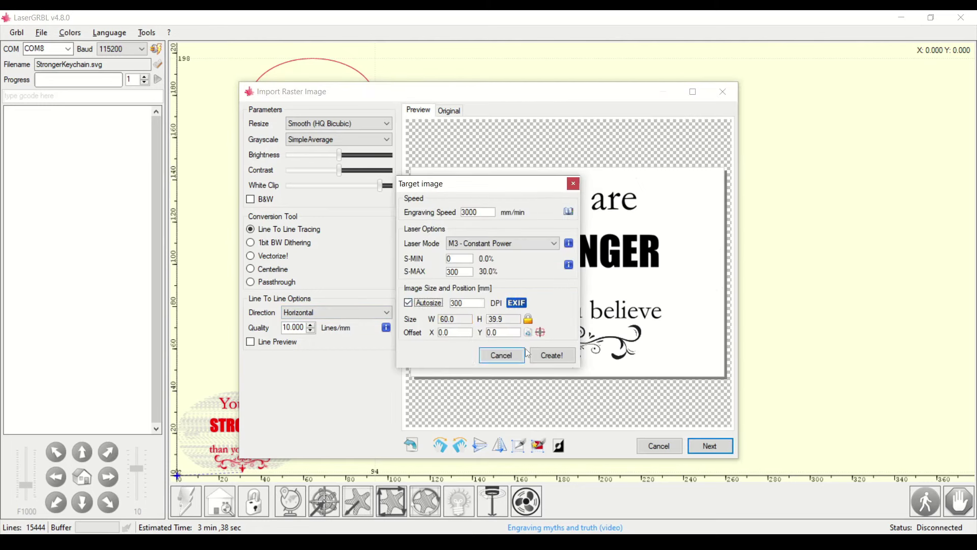
{"action": "left_click", "coordinate": [551, 355]}
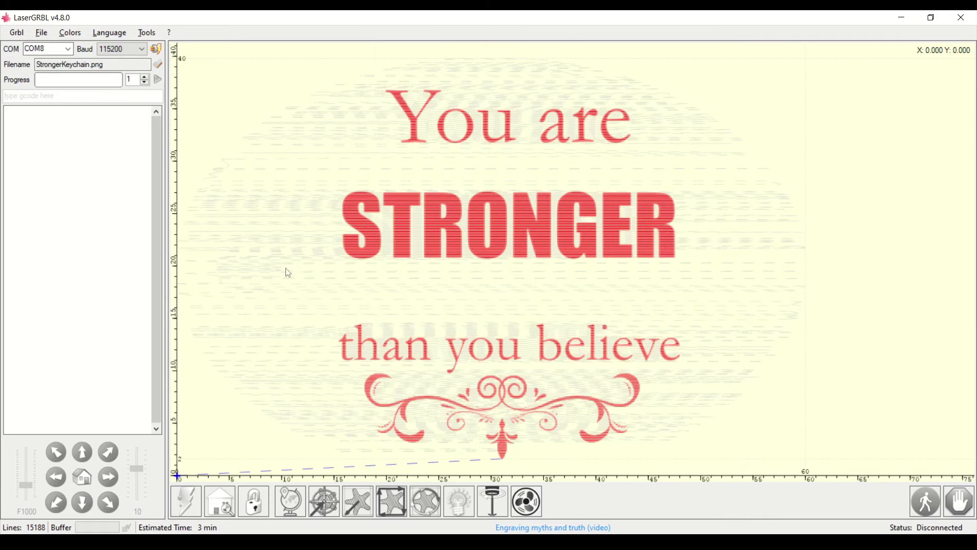
Step: Append StrongerKeychain.svg to the engraving and create its cut path at border speed 300 mm/min, M3 - Constant Power, S-MAX 300
{"action": "left_click", "coordinate": [41, 33]}
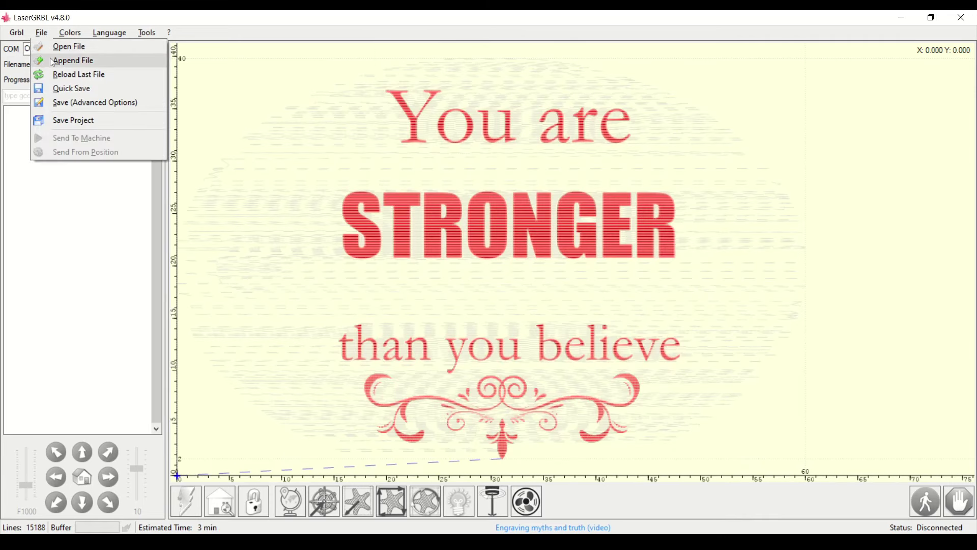
{"action": "left_click", "coordinate": [53, 61]}
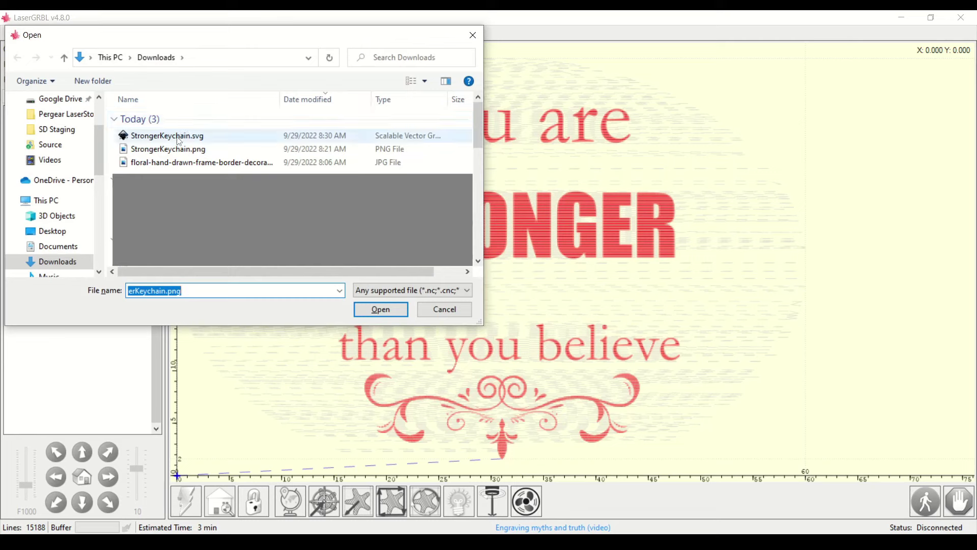
{"action": "double_click", "coordinate": [201, 149]}
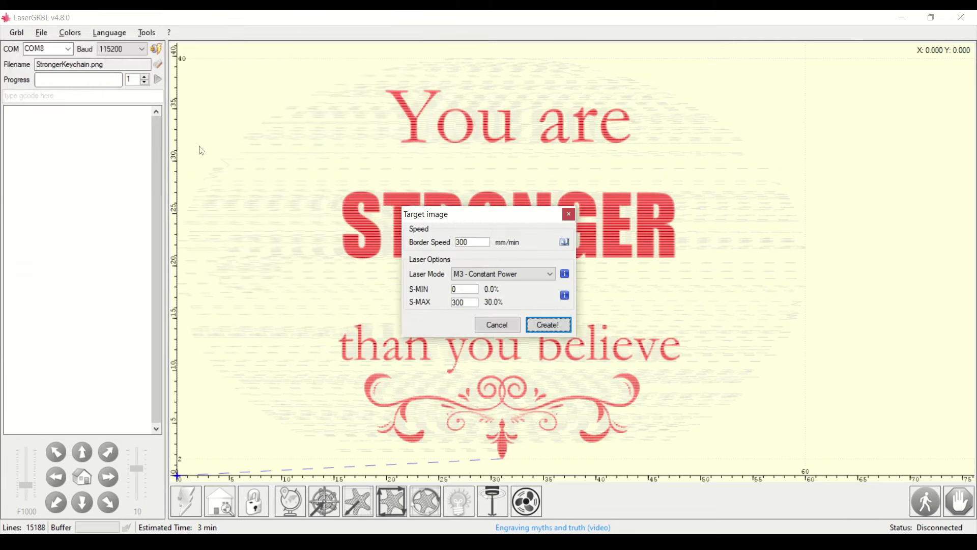
{"action": "left_click", "coordinate": [546, 323]}
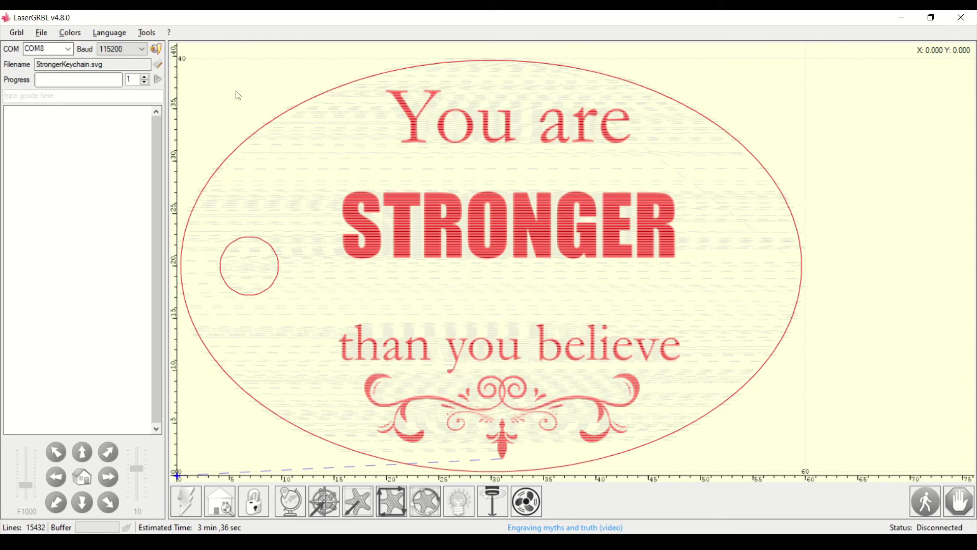
Step: Review the advanced G-code save options for header, footer and passes, and close them without saving
{"action": "left_click", "coordinate": [39, 36]}
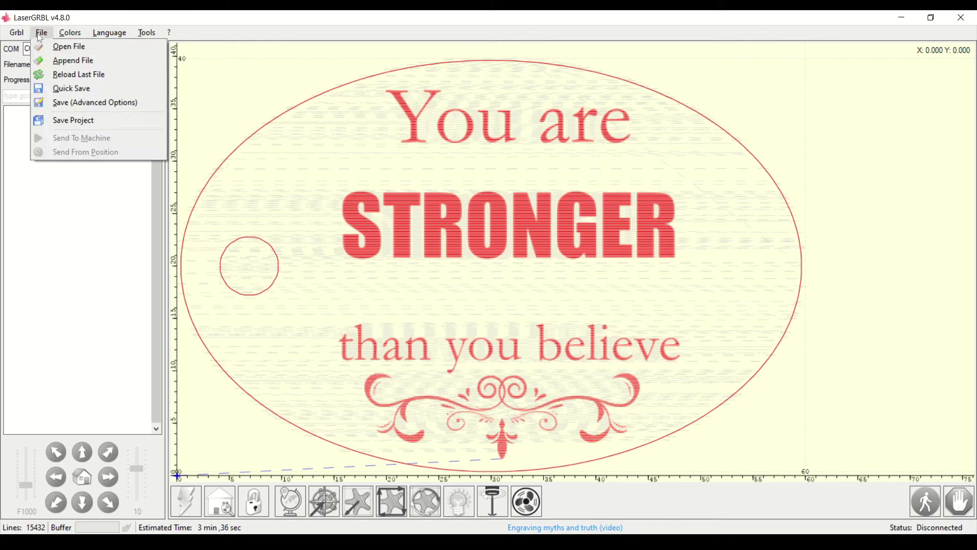
{"action": "left_click", "coordinate": [62, 103]}
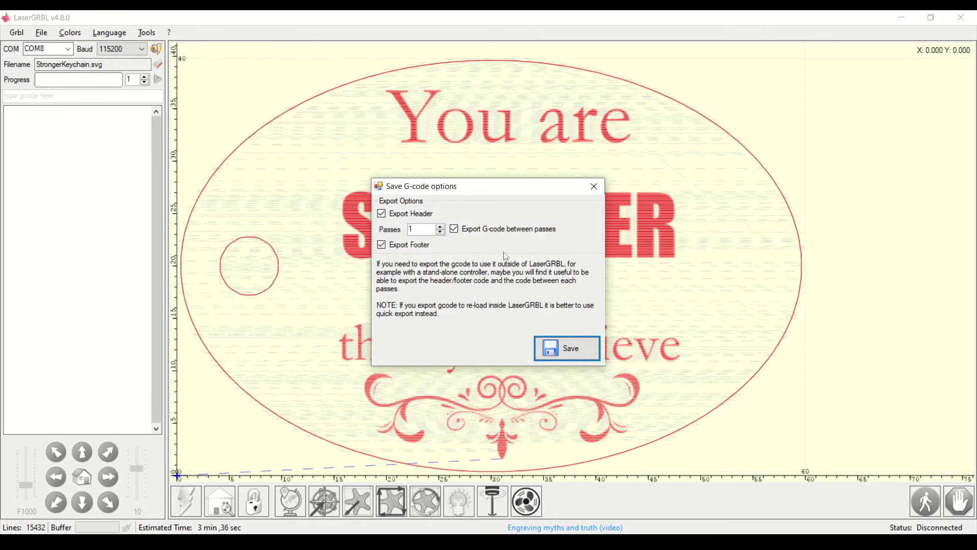
{"action": "left_click", "coordinate": [595, 187]}
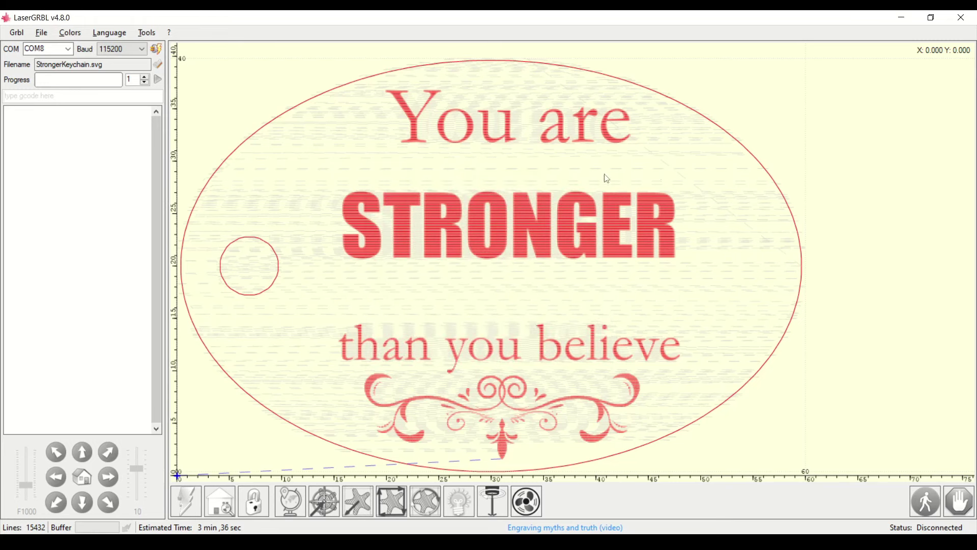